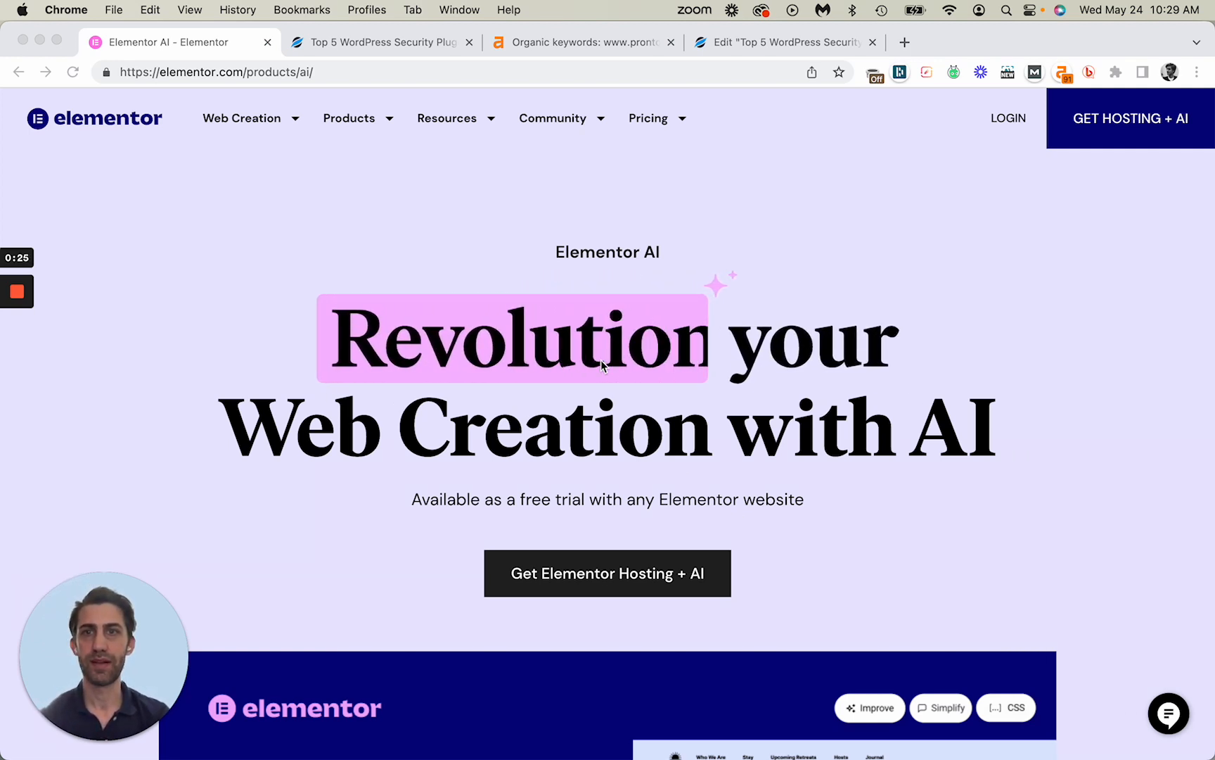
- Review the title and URL of the WordPress security plugins blog post, and view its organic keywords report in Ahrefs
click(399, 41)
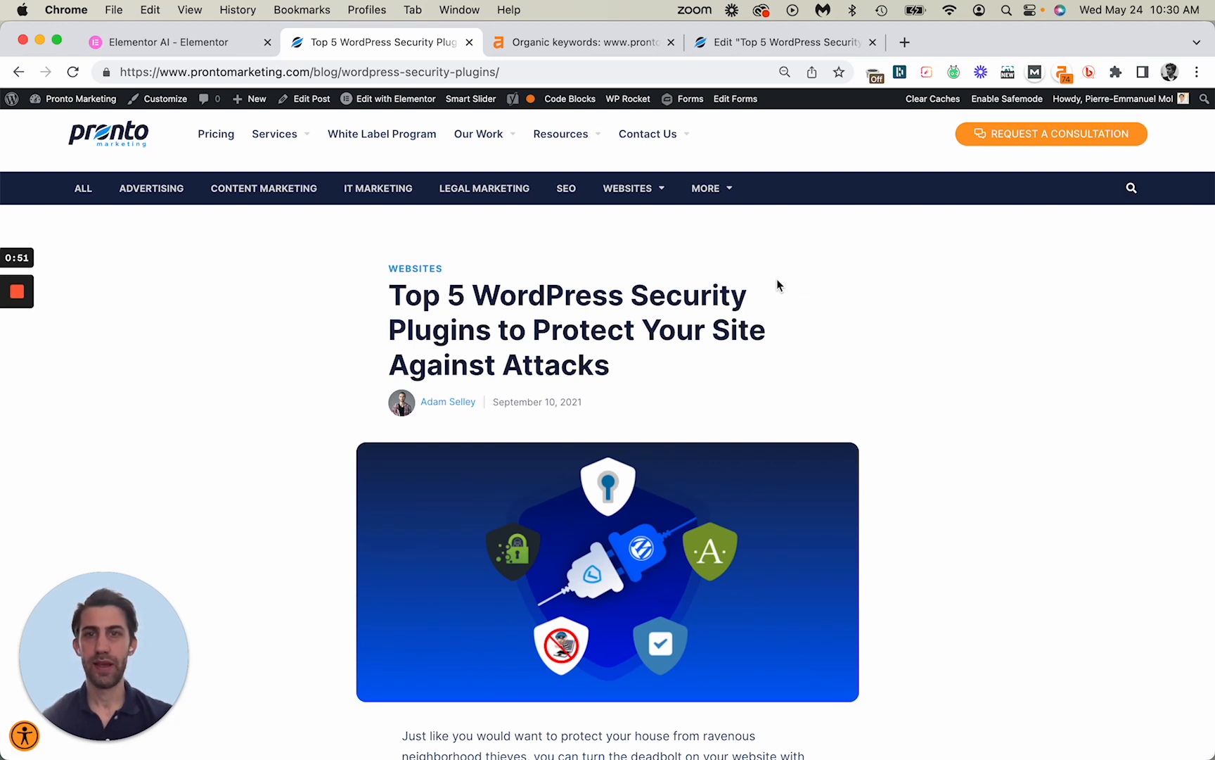
drag(399, 292, 698, 370)
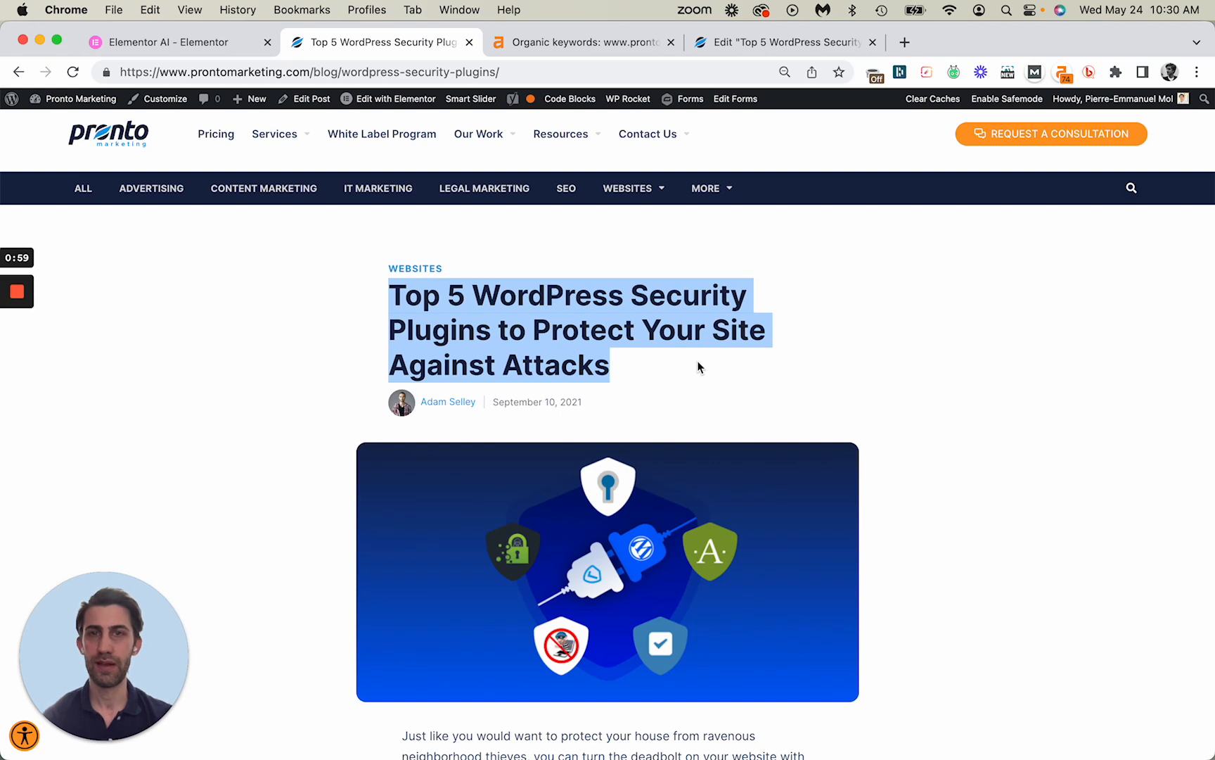
click(530, 73)
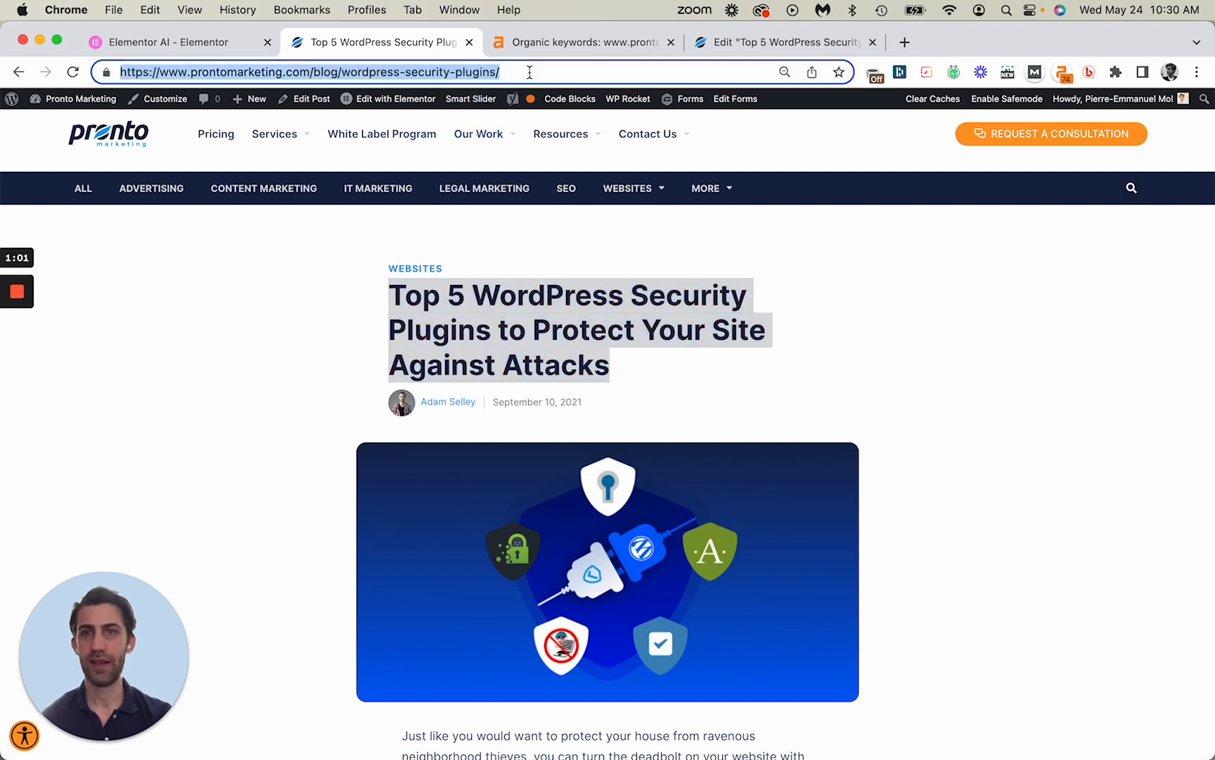
click(597, 47)
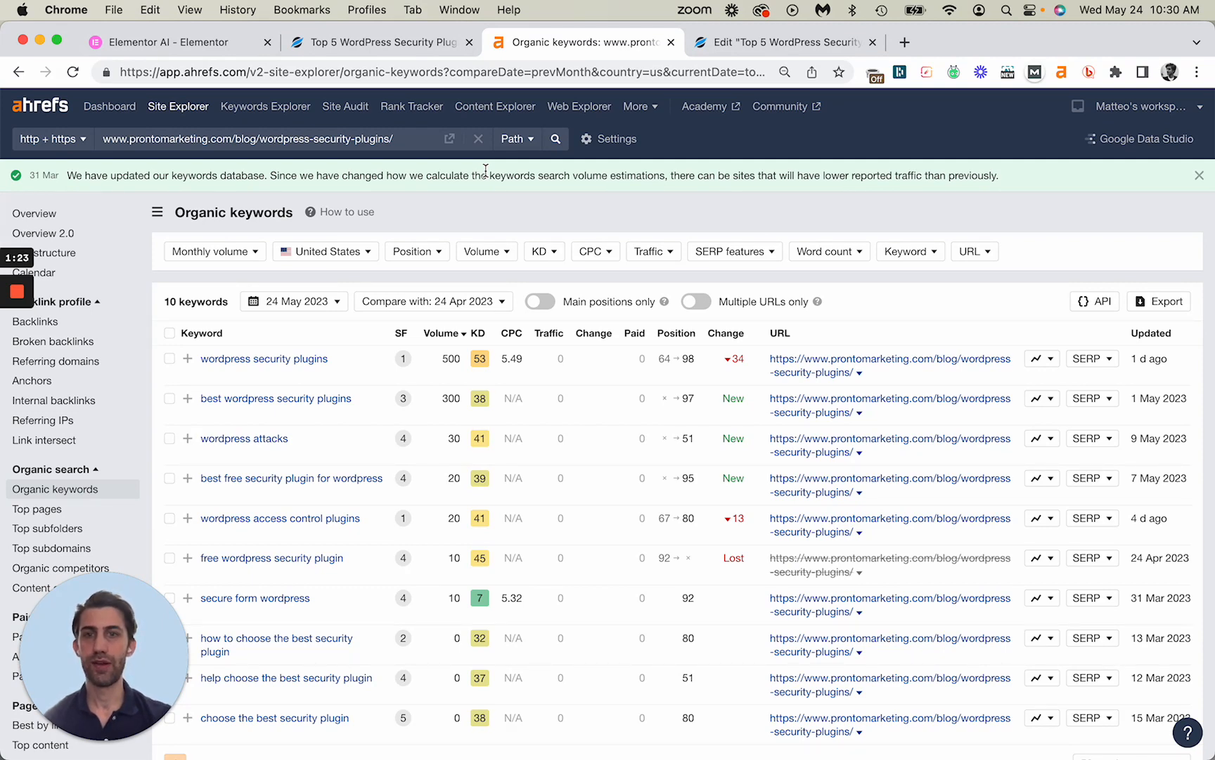
- Return to the blog post and read through its introduction, plugin list and "Top 5 WordPress Security Plugins" section
click(372, 52)
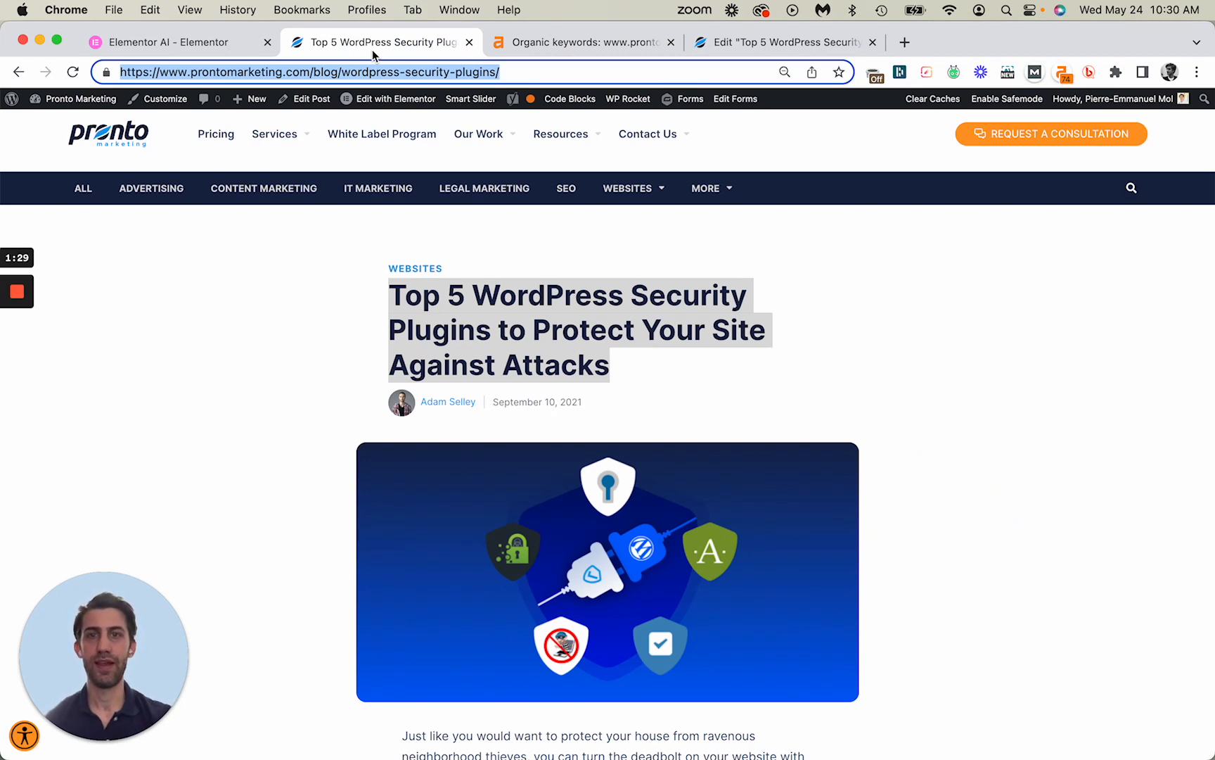
click(684, 380)
scroll(683, 380, down, 2)
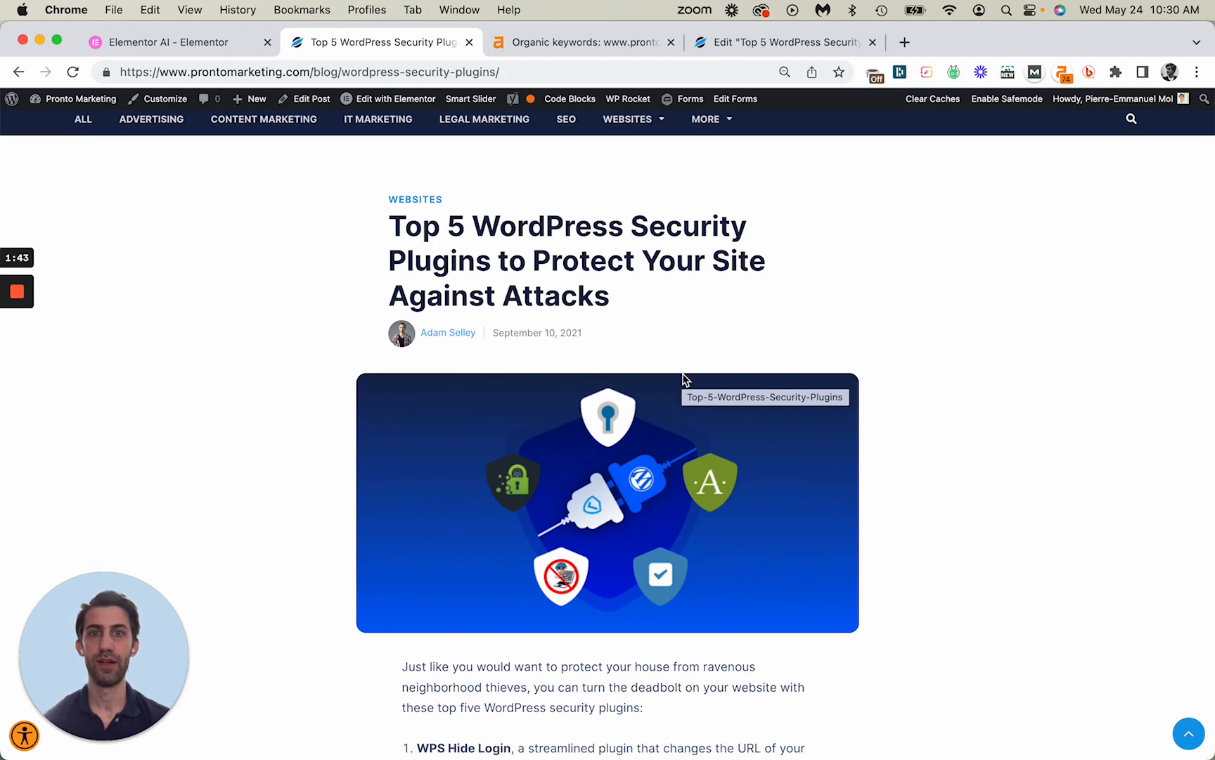
scroll(683, 379, down, 5)
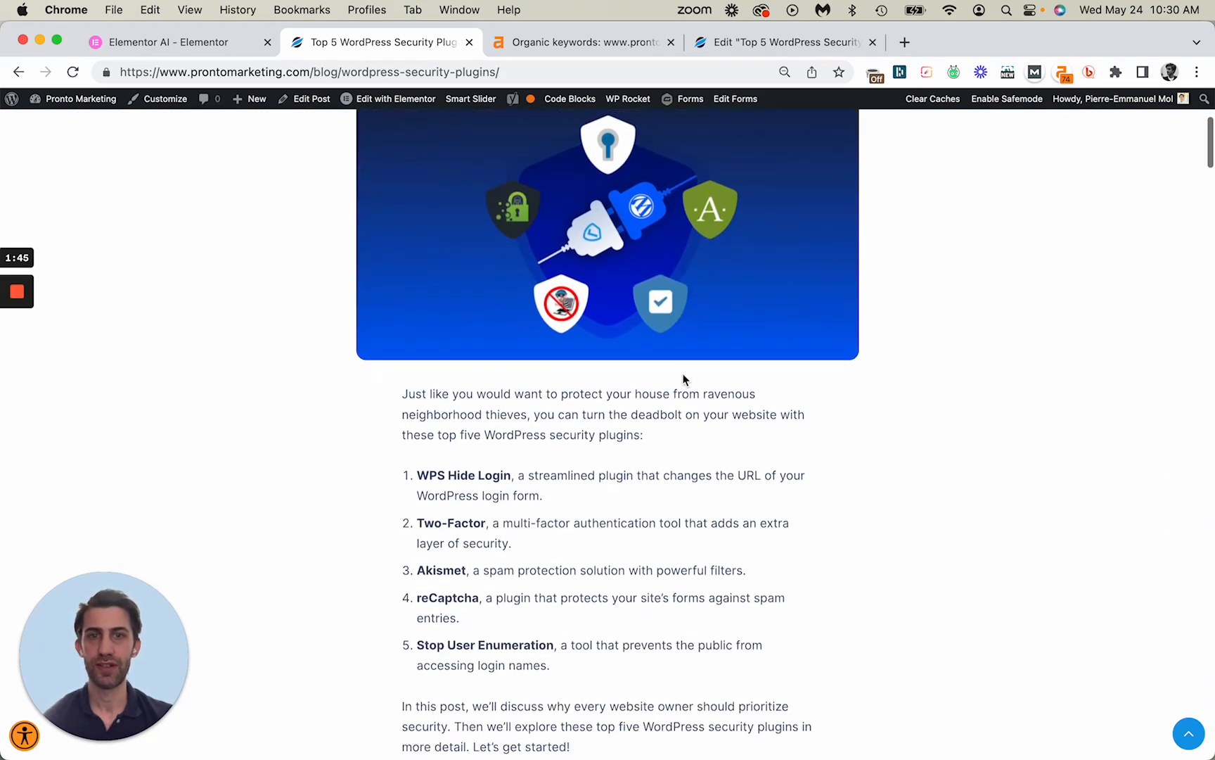
scroll(683, 380, down, 3)
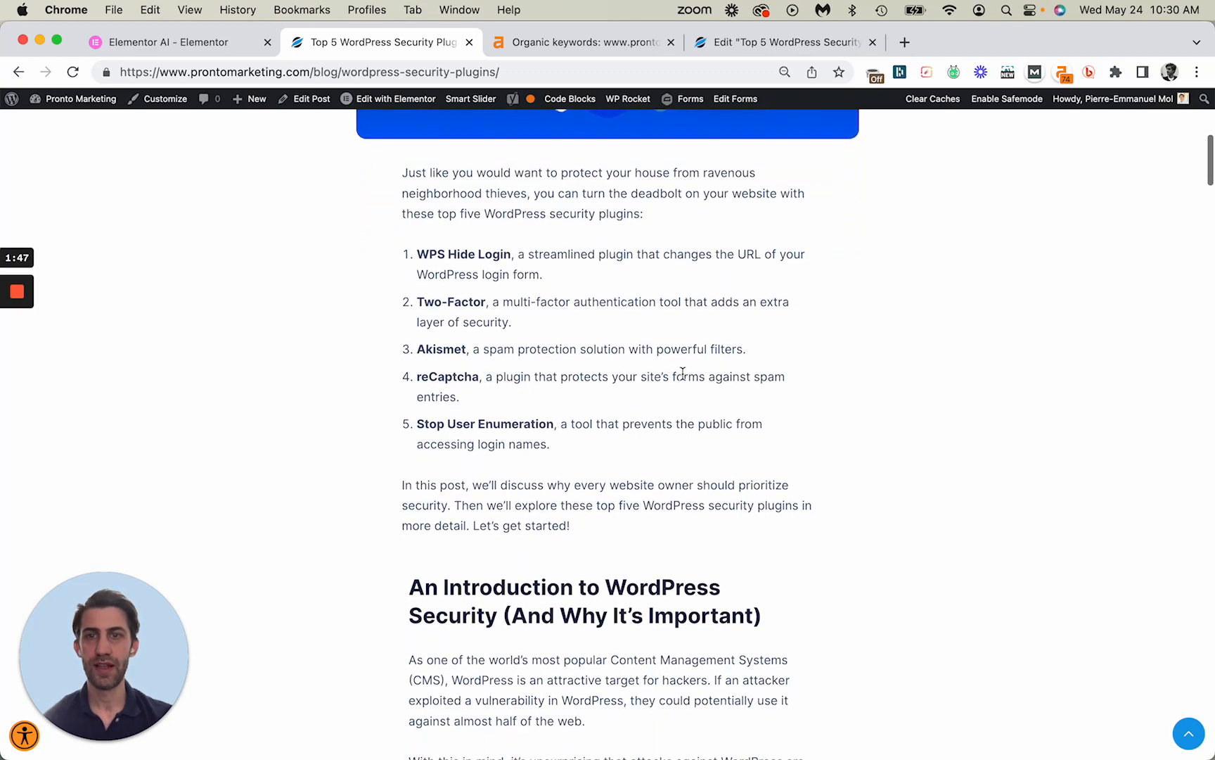
scroll(683, 375, down, 4)
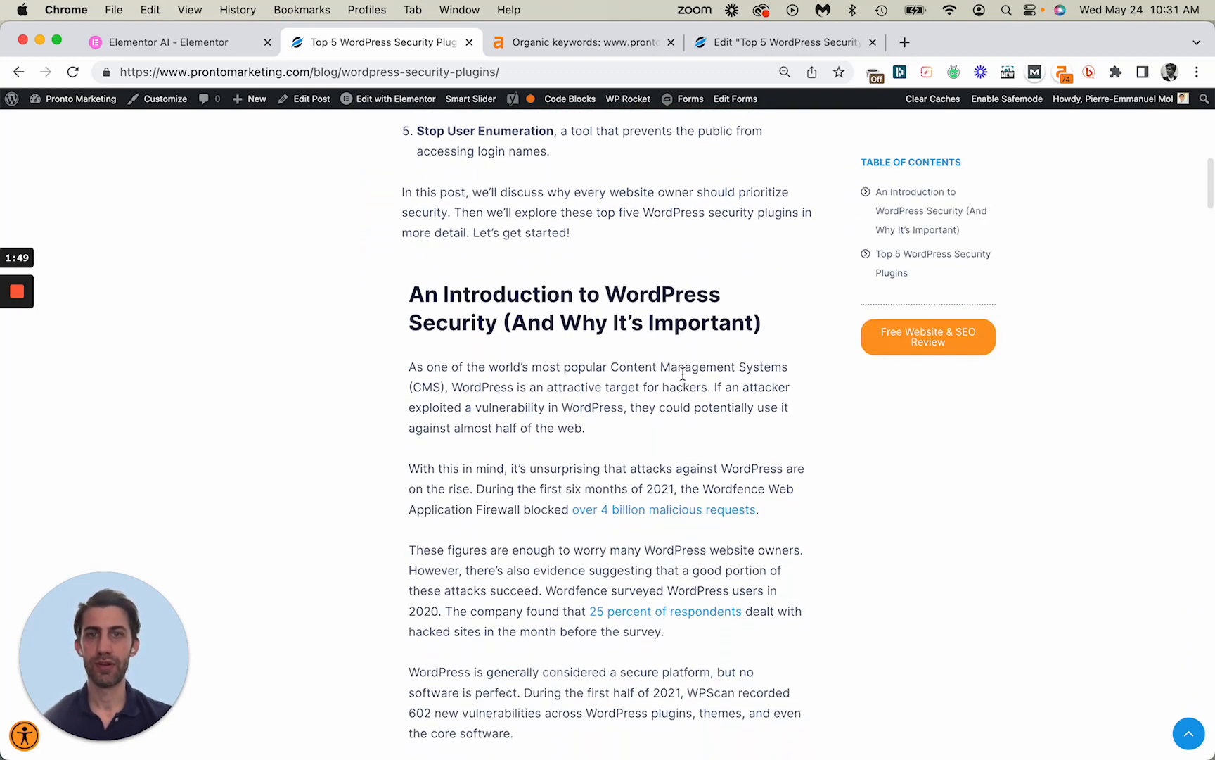
scroll(683, 375, down, 10)
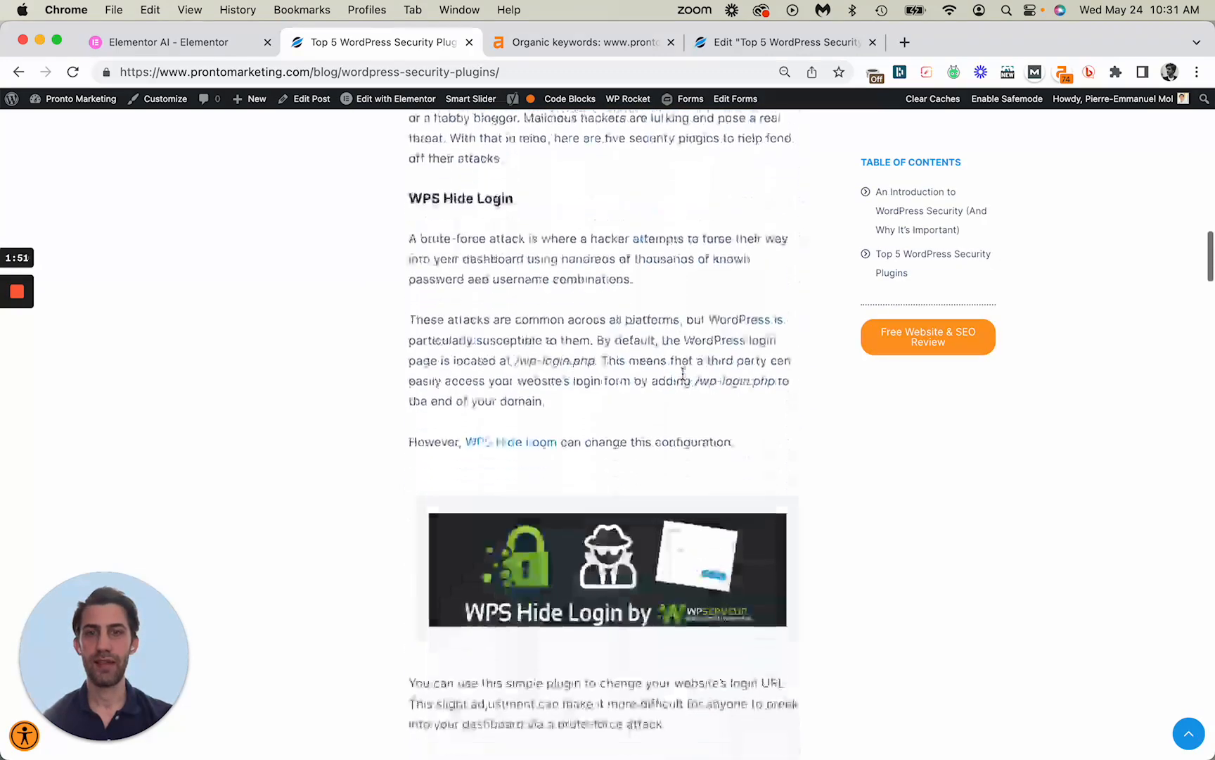
scroll(683, 375, up, 2)
scroll(682, 375, up, 1)
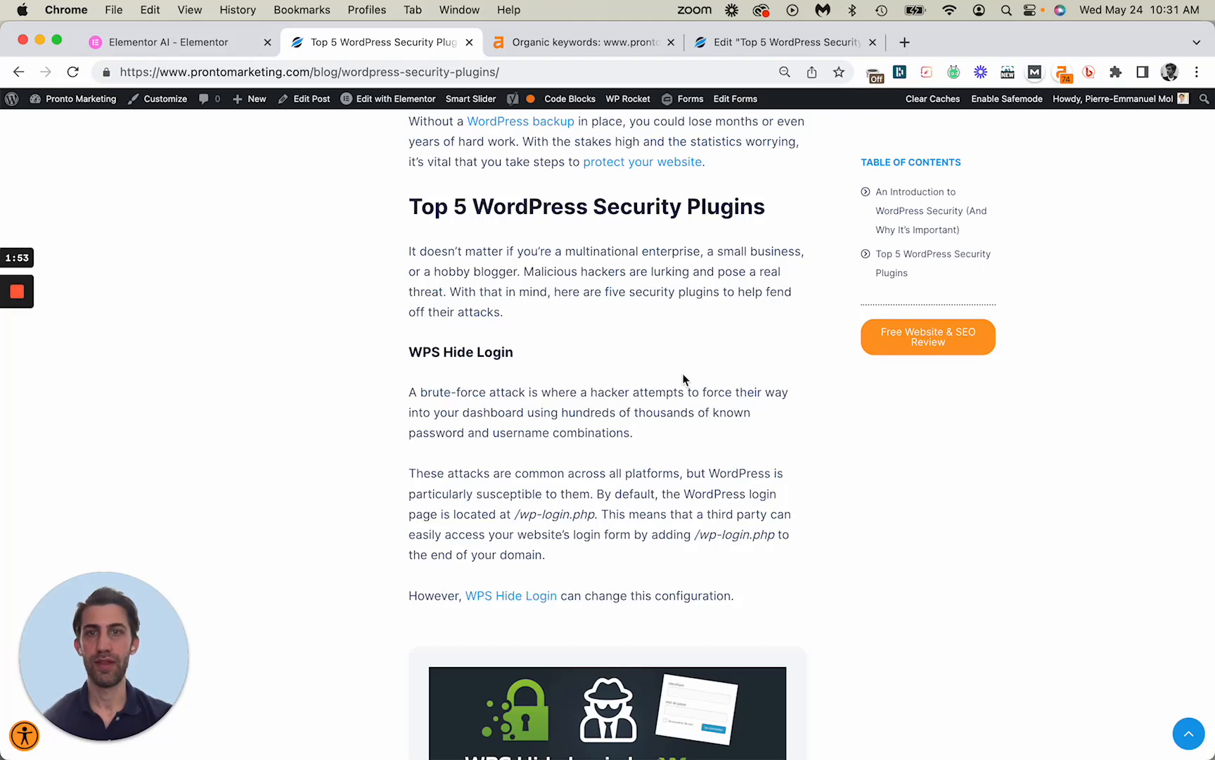
drag(410, 206, 750, 204)
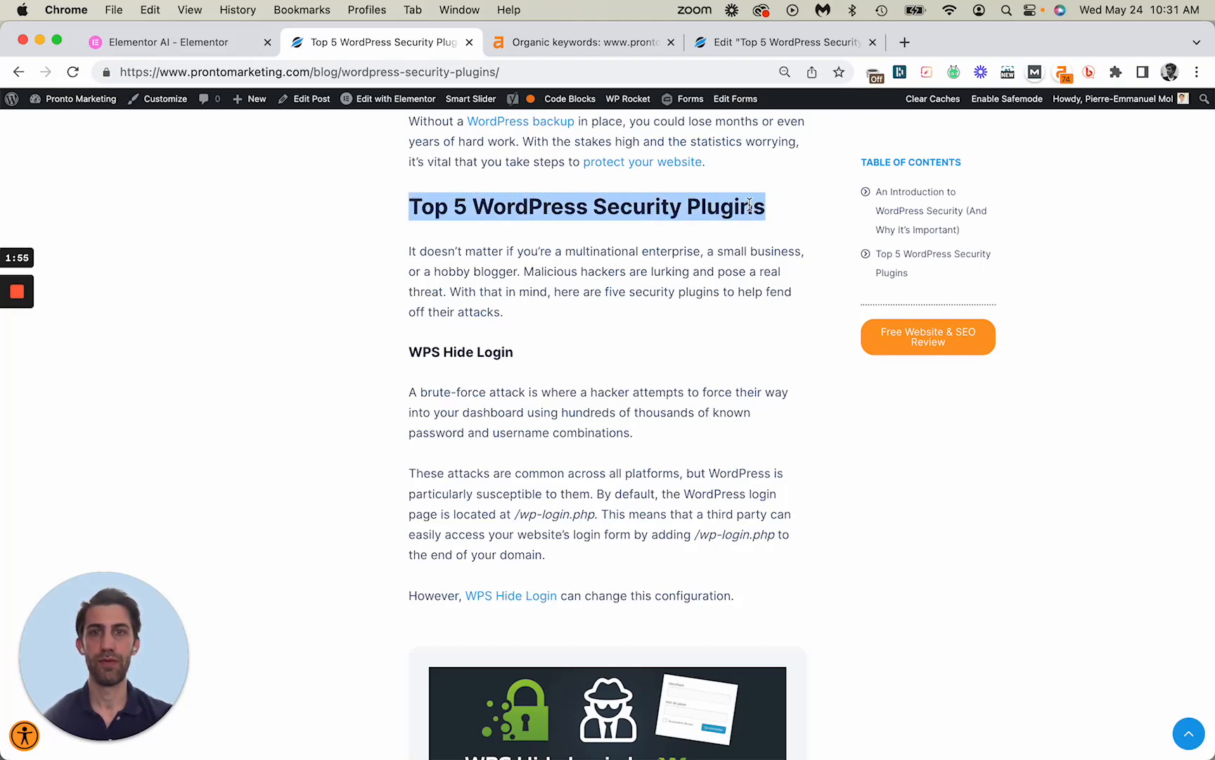
scroll(783, 215, up, 10)
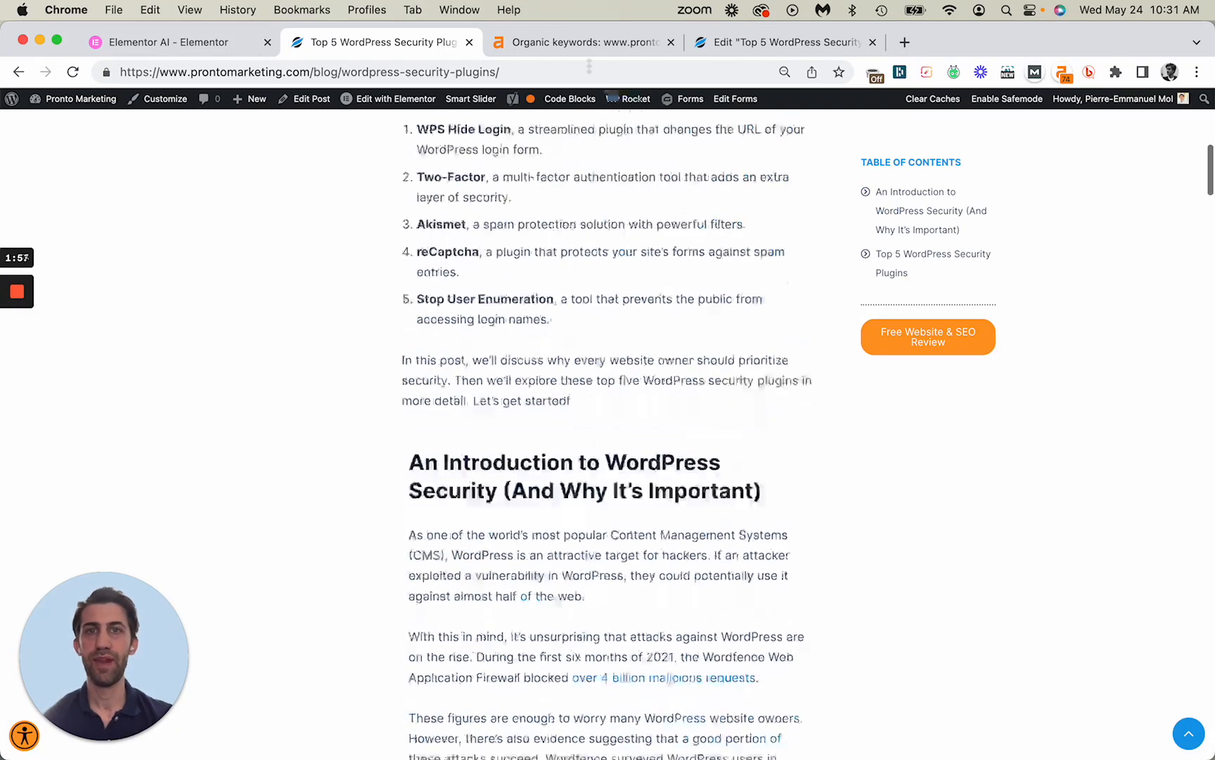
- Compare the post's URL slug with the "wordpress security plugins" keyword and its volume, difficulty and CPC in Ahrefs
click(585, 43)
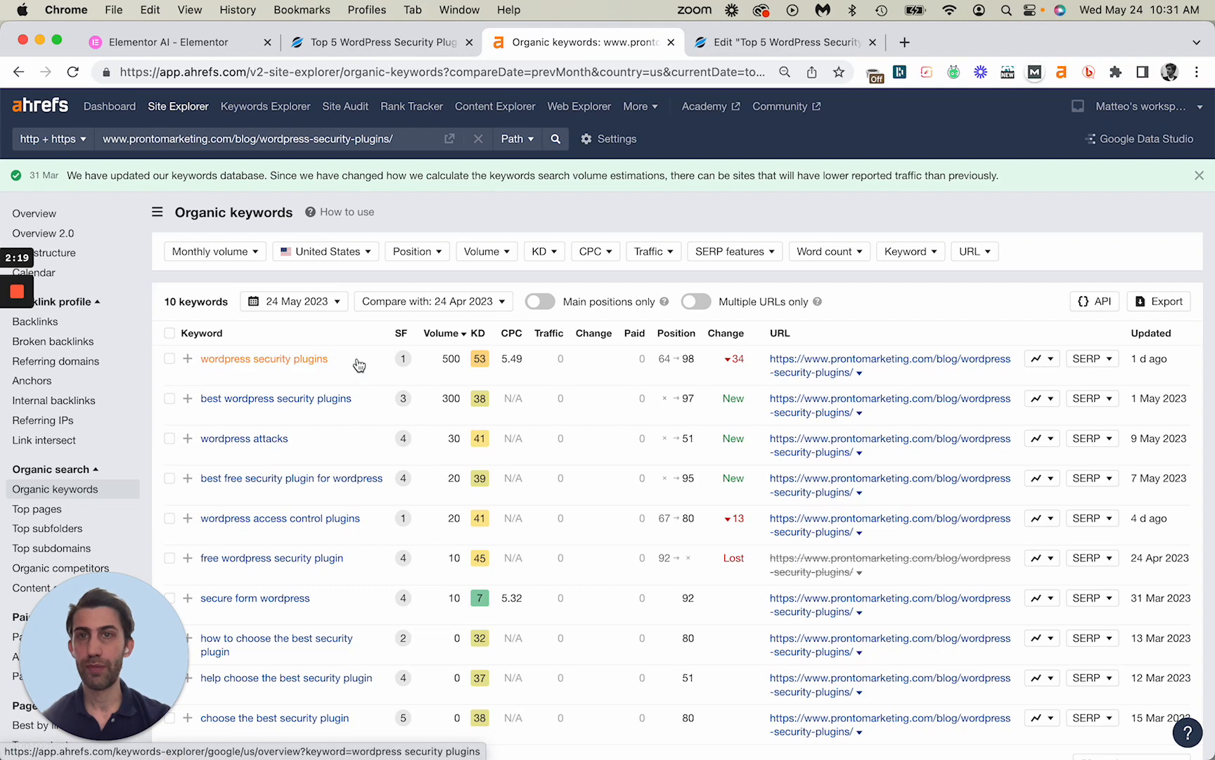
click(411, 42)
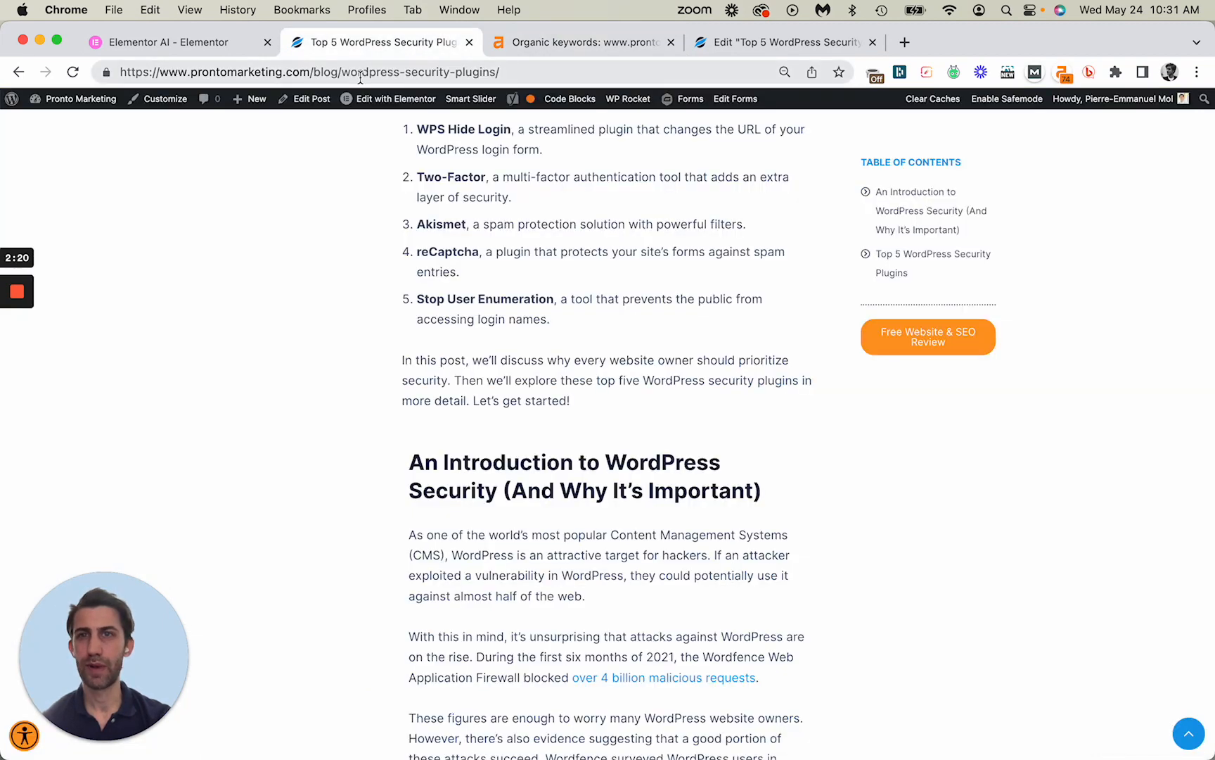
drag(342, 72, 526, 73)
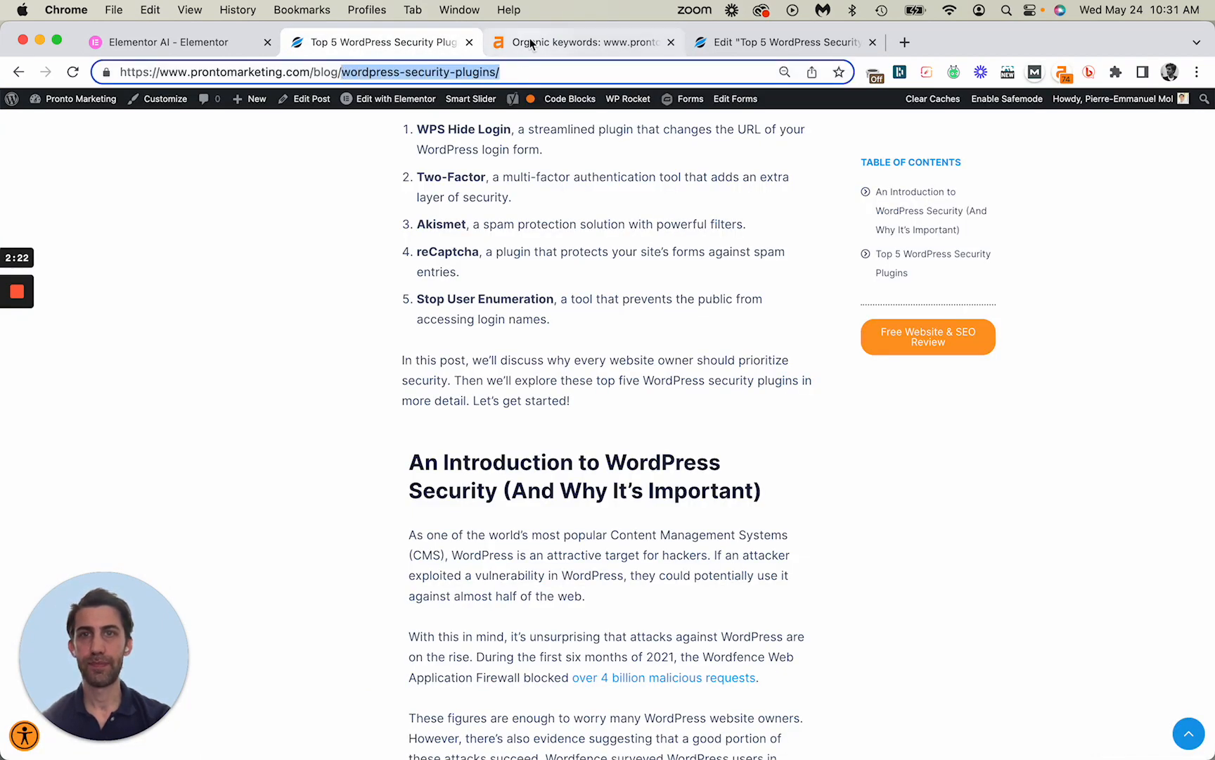
click(530, 38)
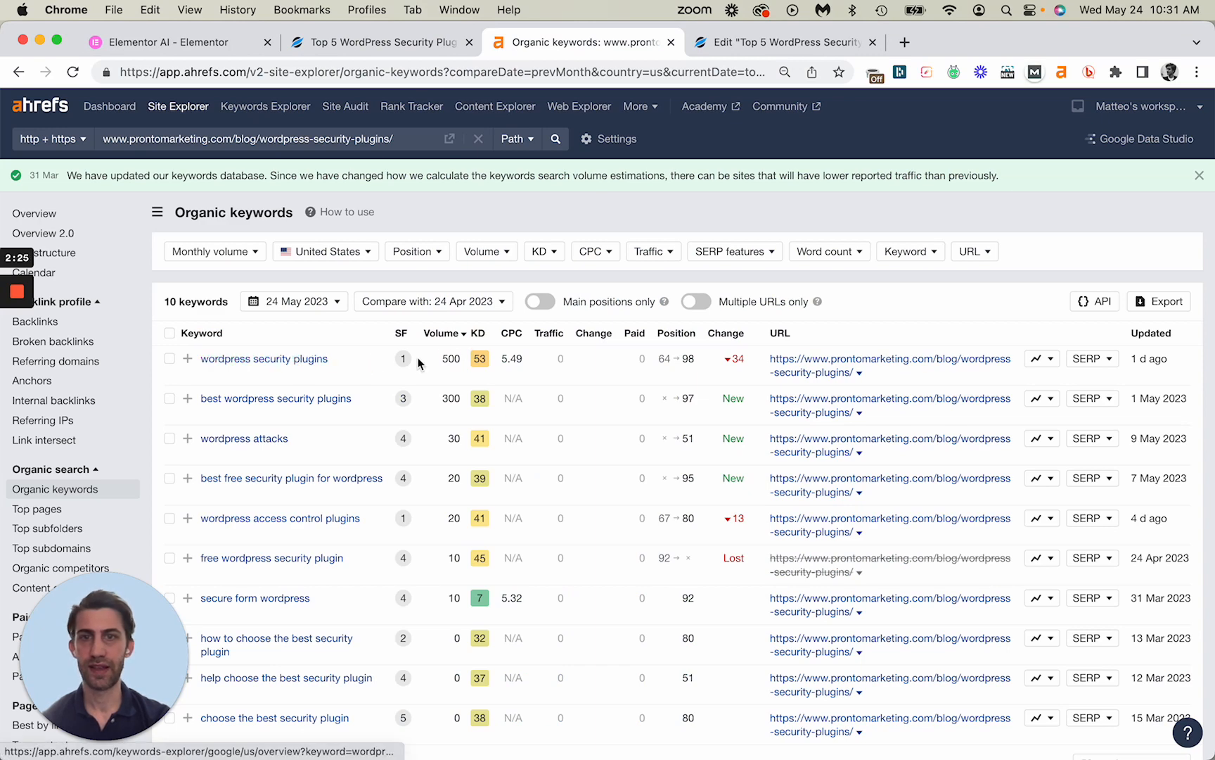
drag(436, 359, 543, 363)
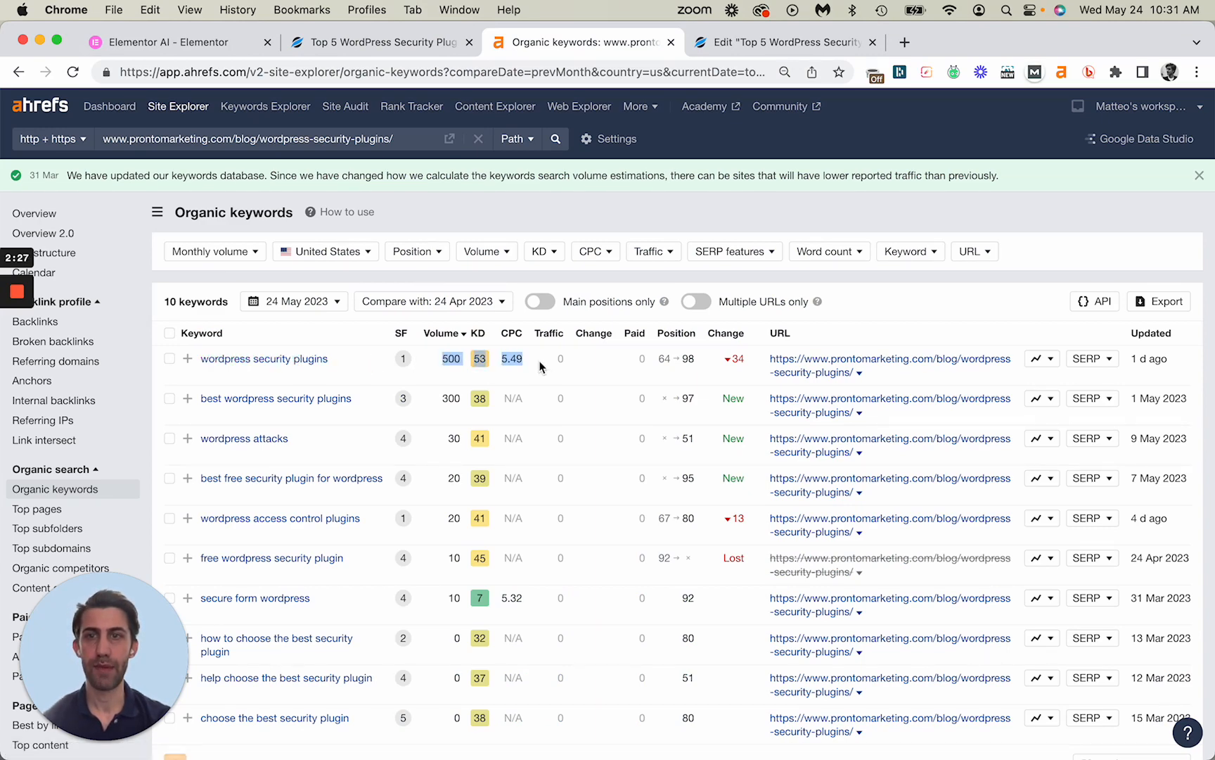
click(541, 366)
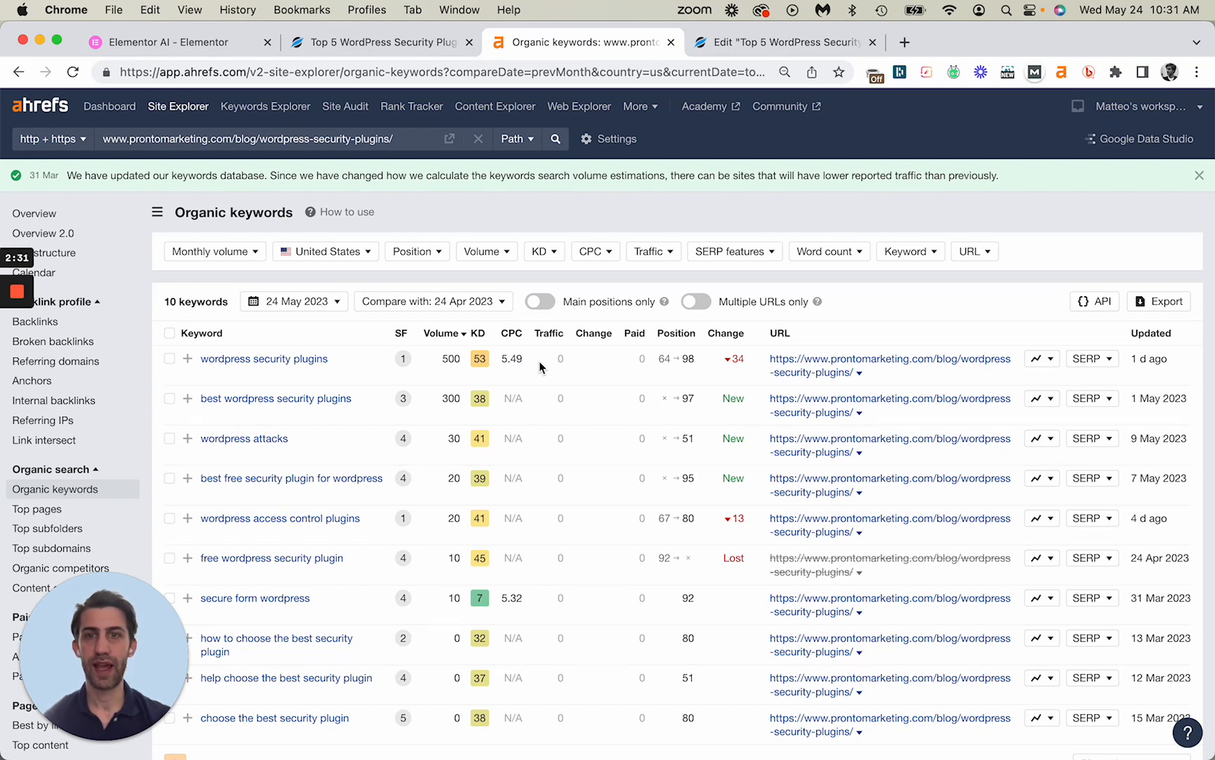
- Compare the article's title with the "best wordpress security plugins" keyword in the Ahrefs report
click(408, 42)
scroll(684, 243, up, 1)
scroll(683, 243, up, 10)
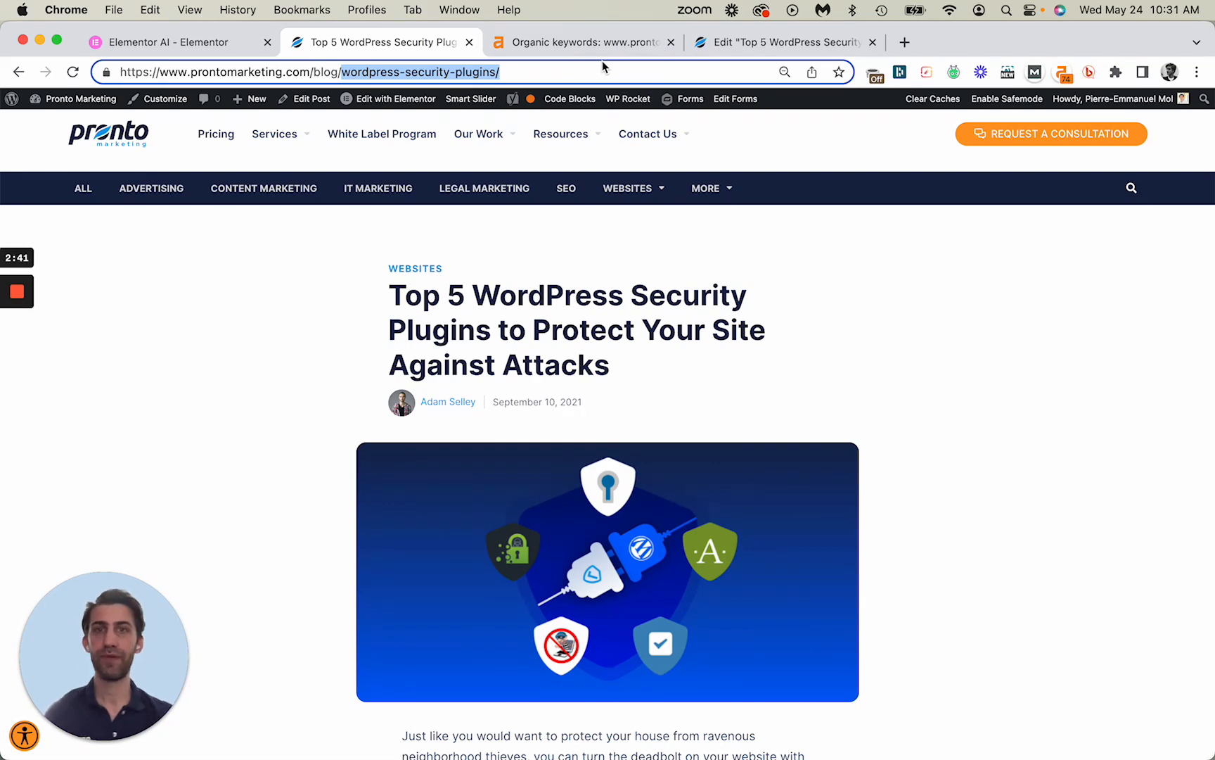
click(595, 43)
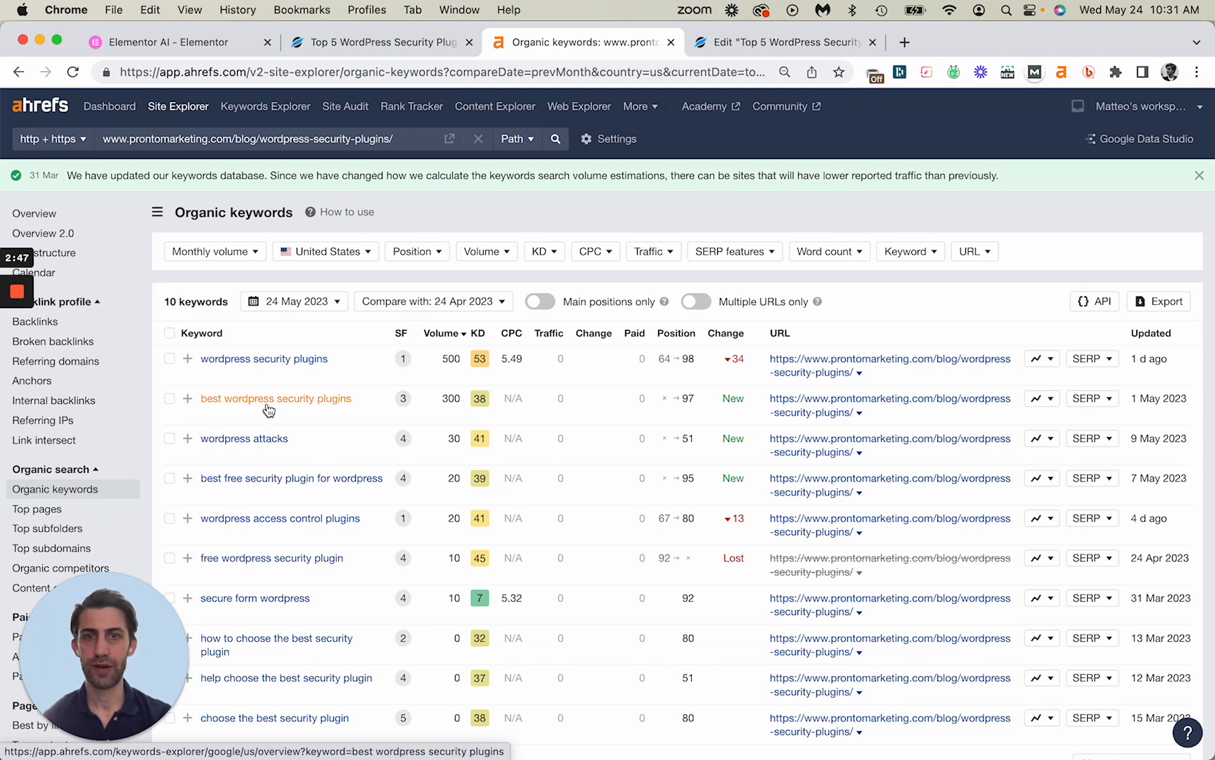
click(417, 42)
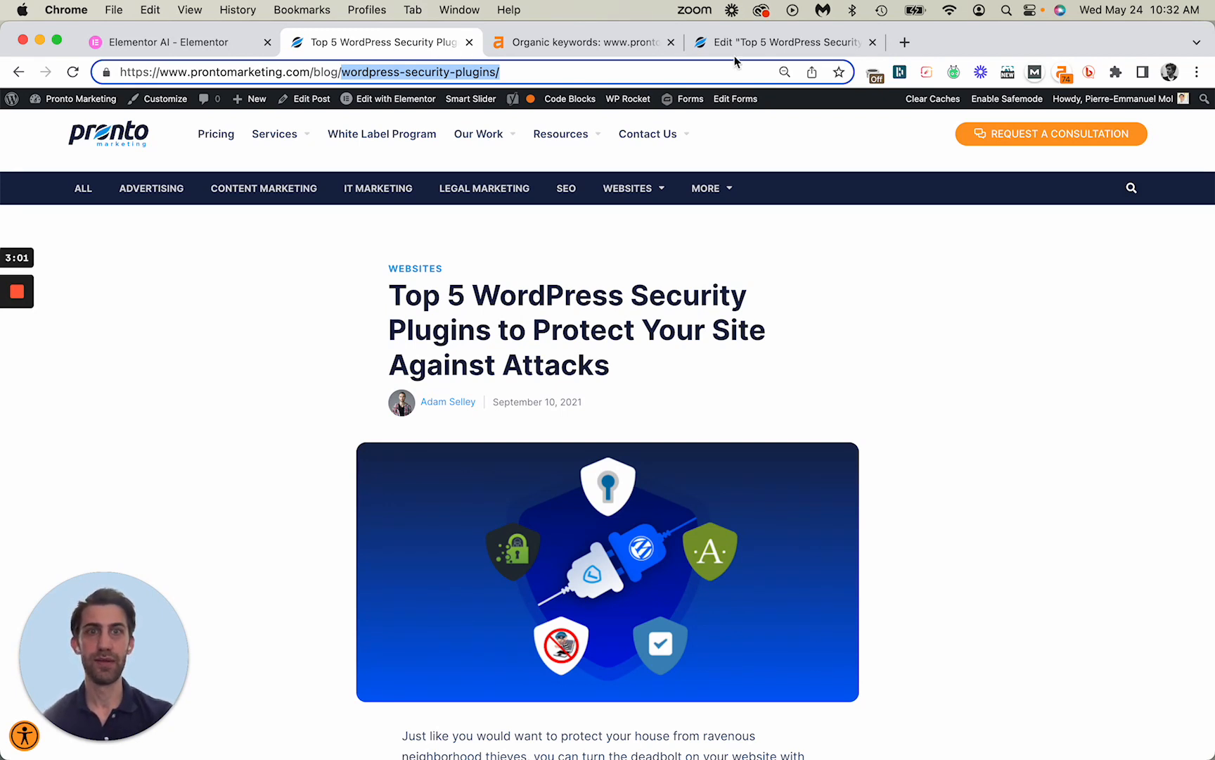
- Switch to the post's Elementor editor and open the post settings
click(770, 43)
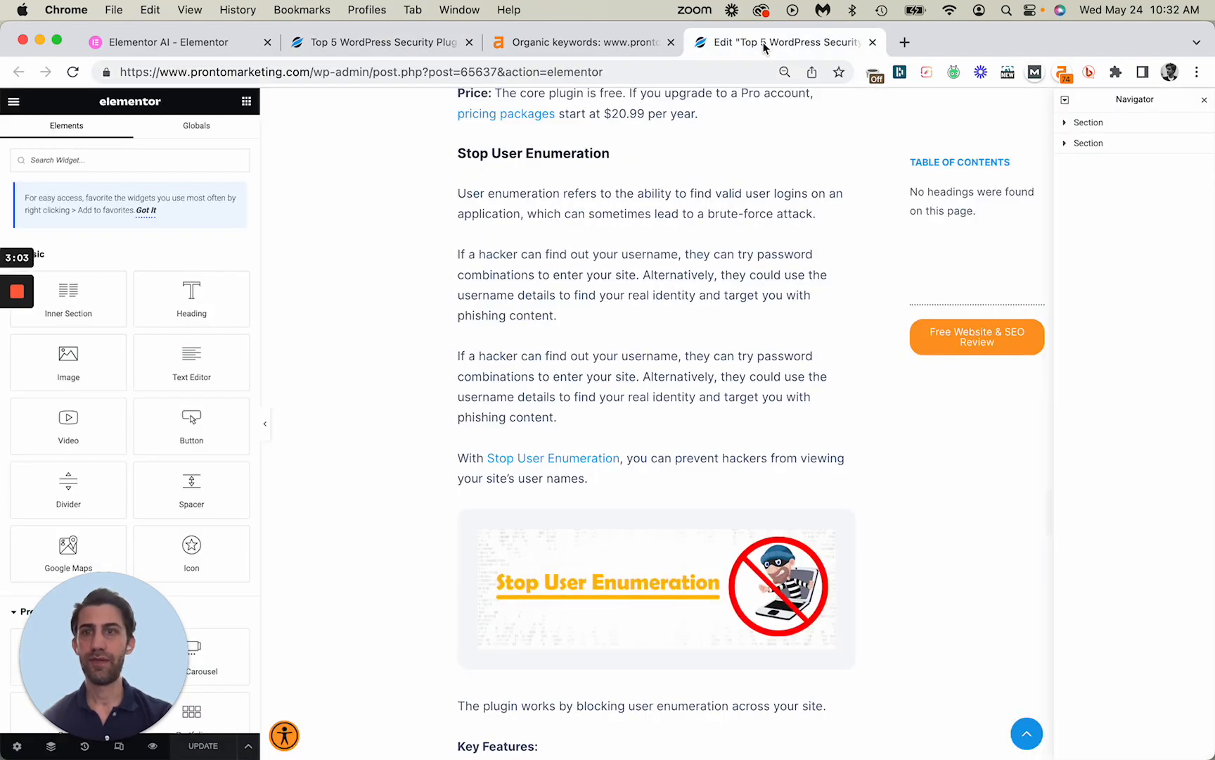
scroll(555, 254, up, 20)
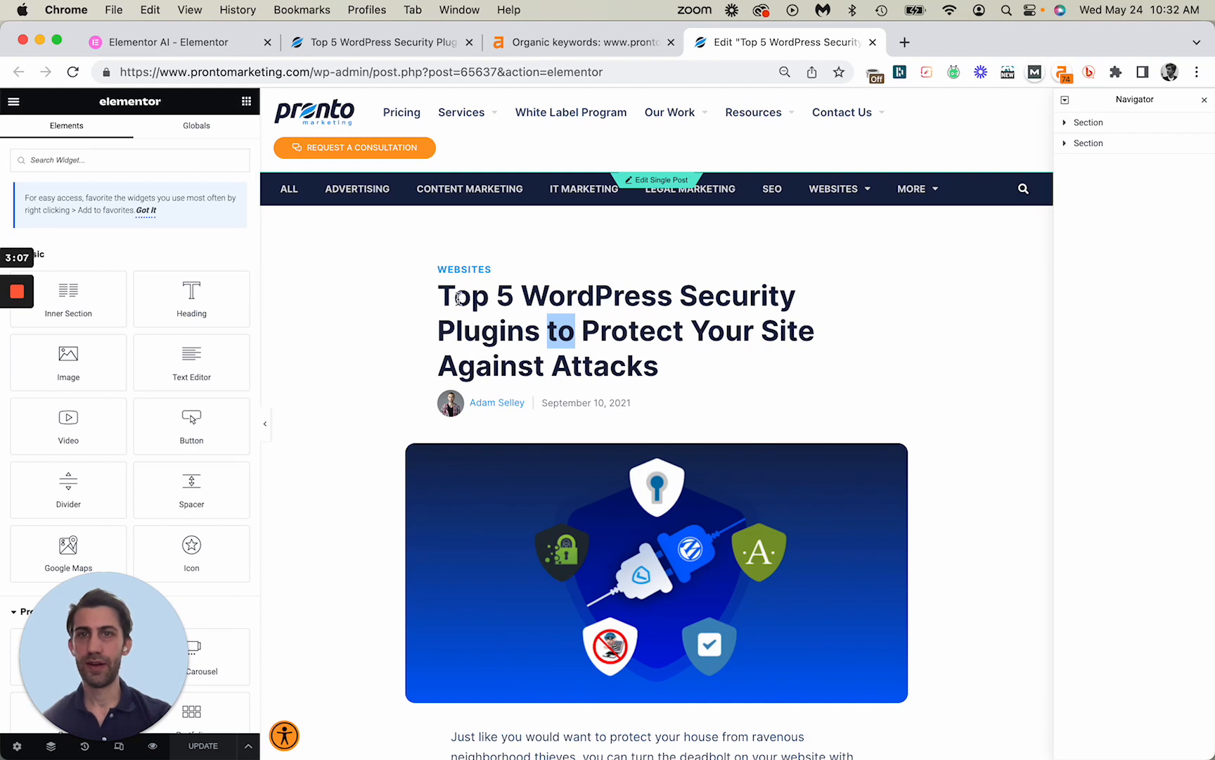
click(640, 304)
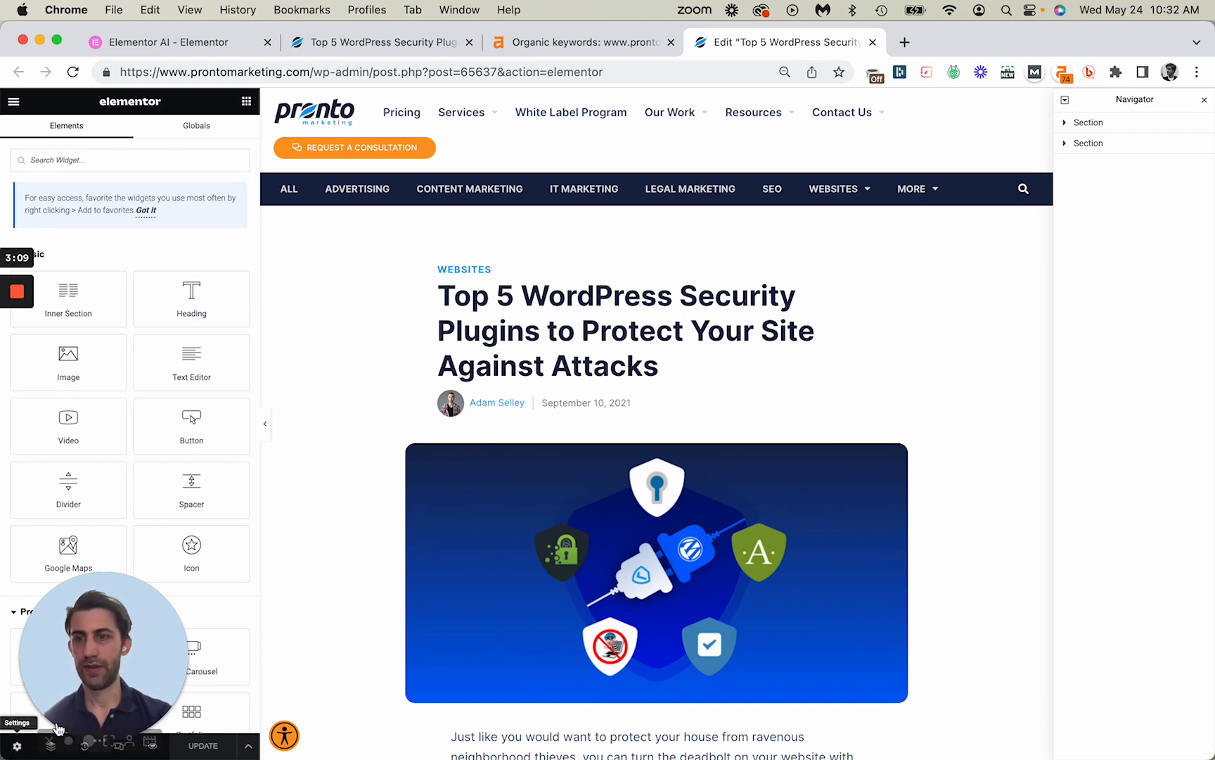
drag(106, 668, 1053, 646)
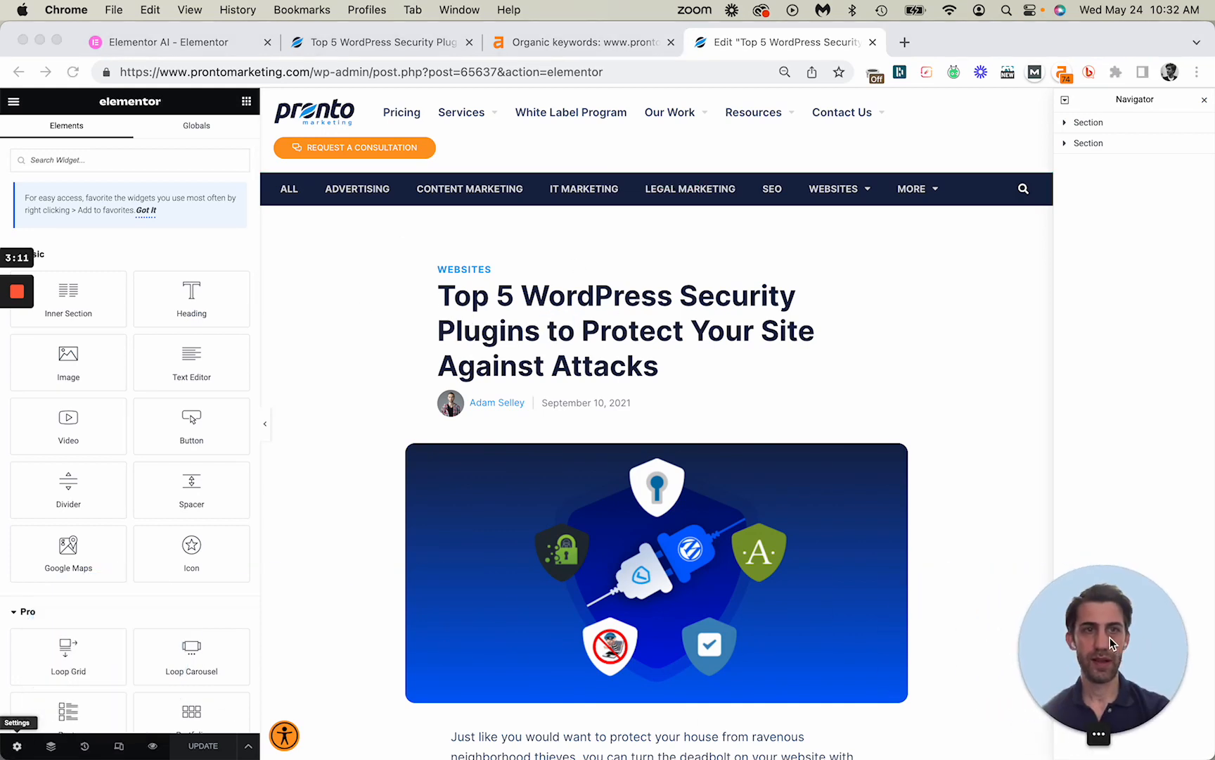
click(23, 751)
click(22, 751)
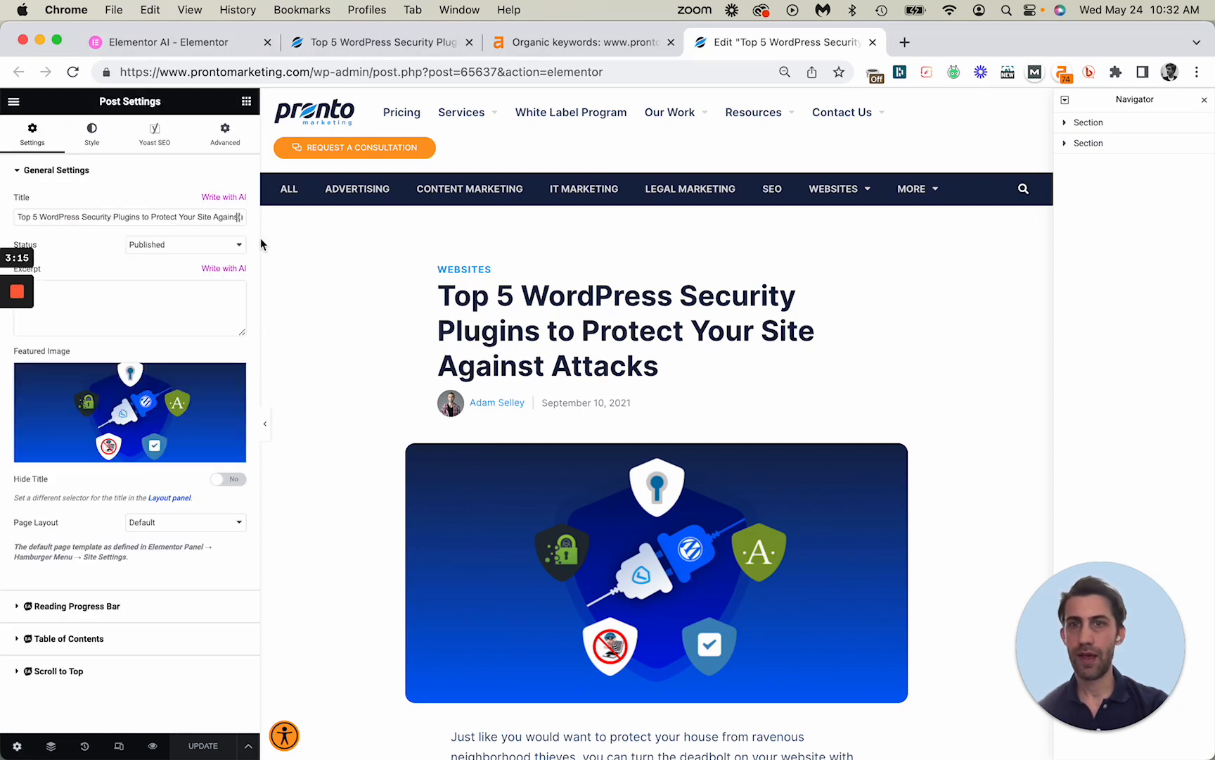
- Highlight the full post title on the page, and bring the post settings back up
drag(437, 297, 659, 376)
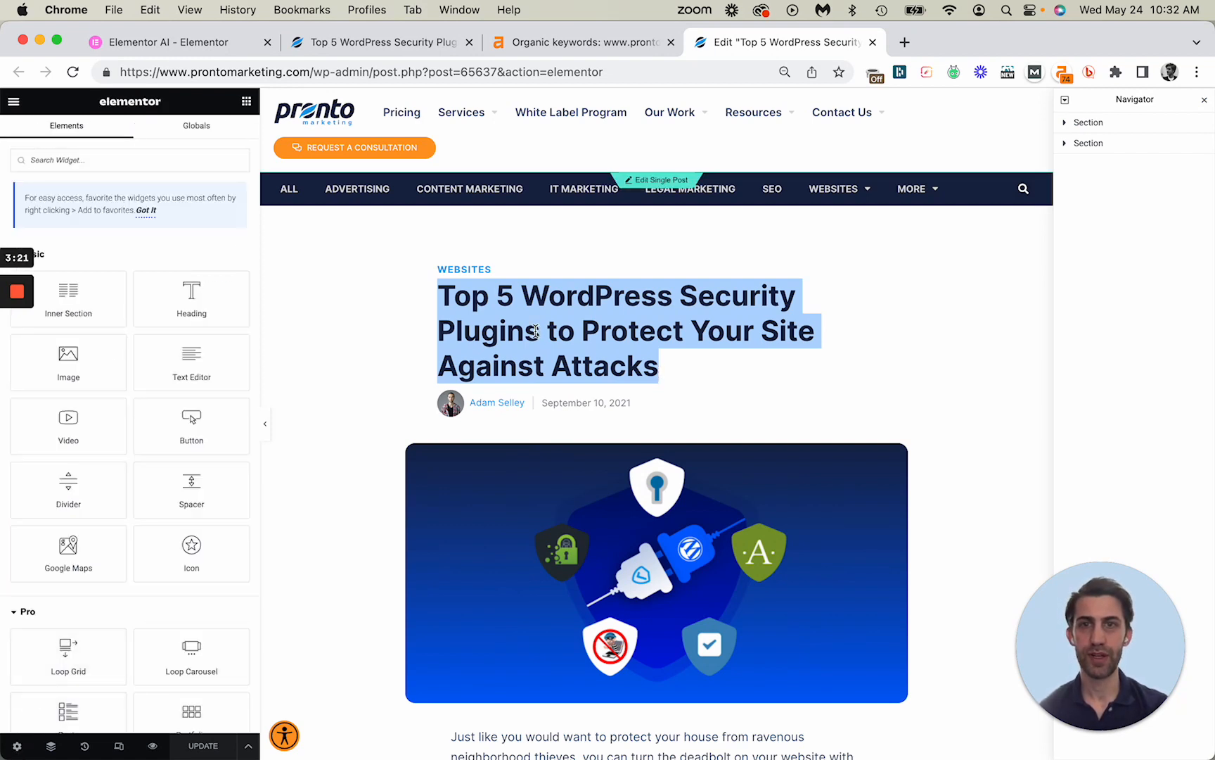
click(479, 305)
drag(441, 294, 662, 371)
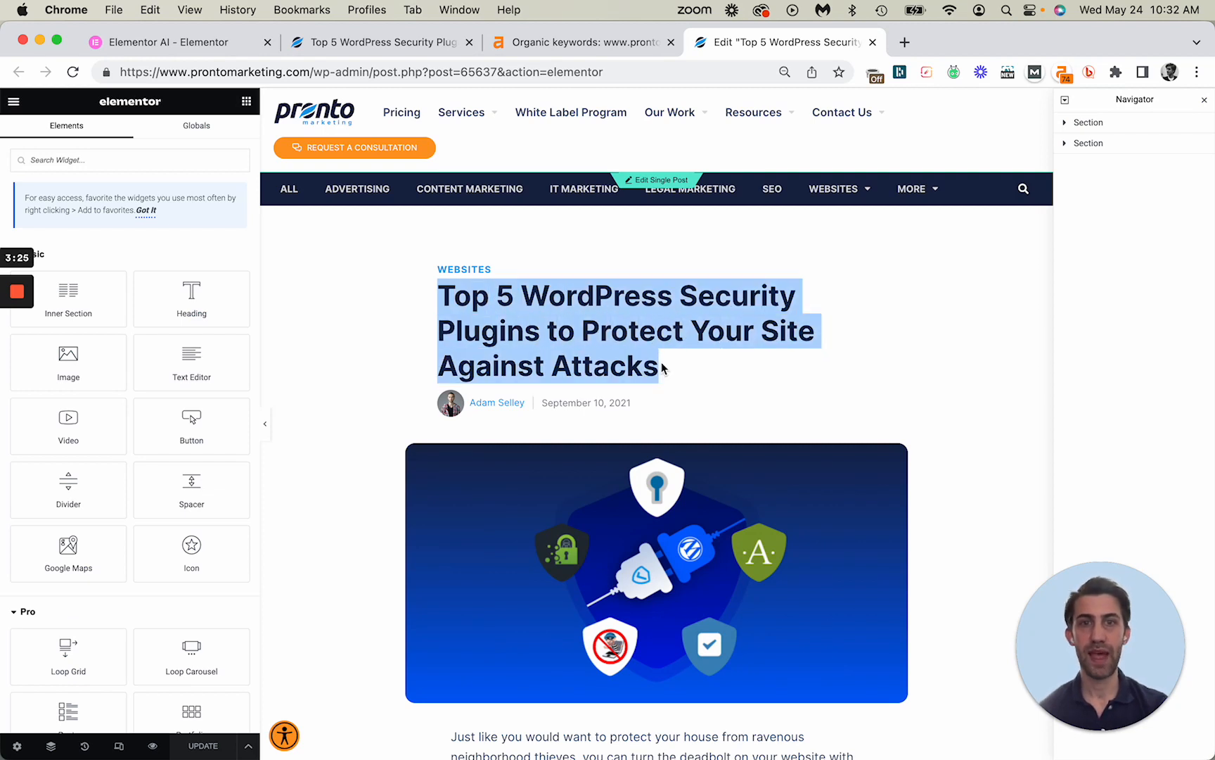
click(18, 746)
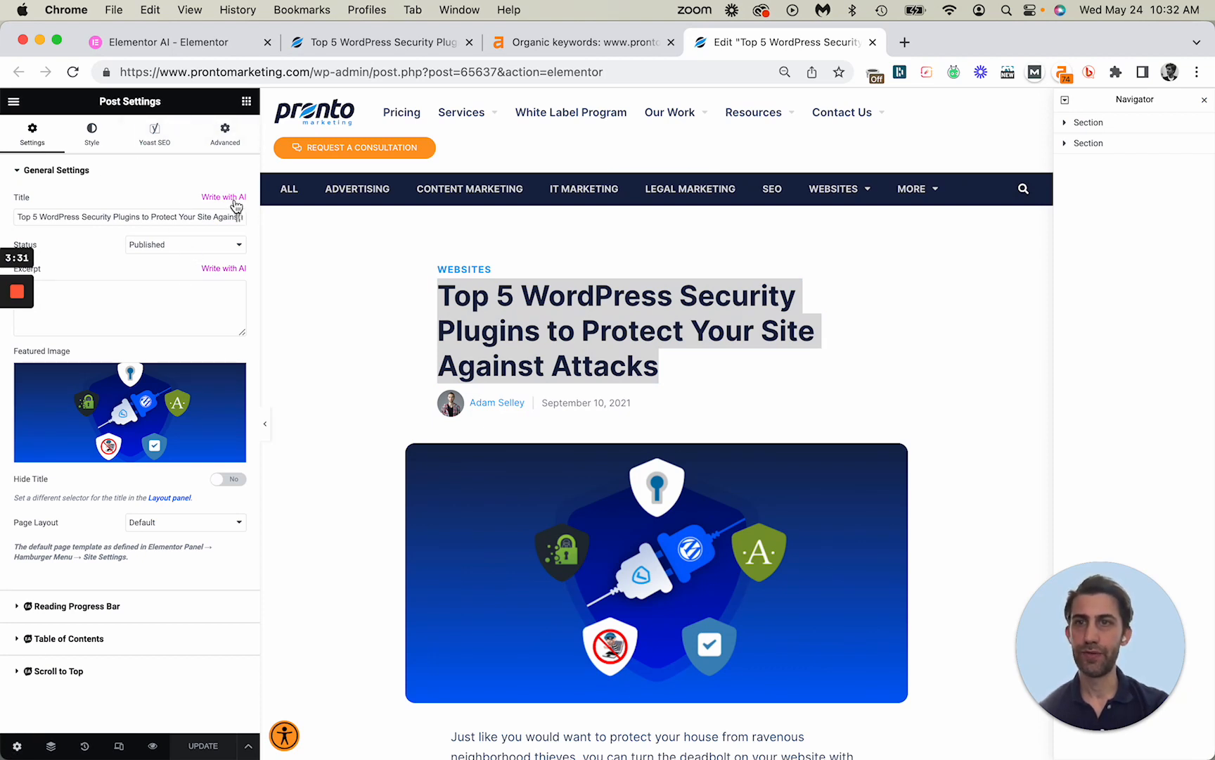
- Open the post's Yoast SEO settings and inspect the focus keyphrase
click(168, 147)
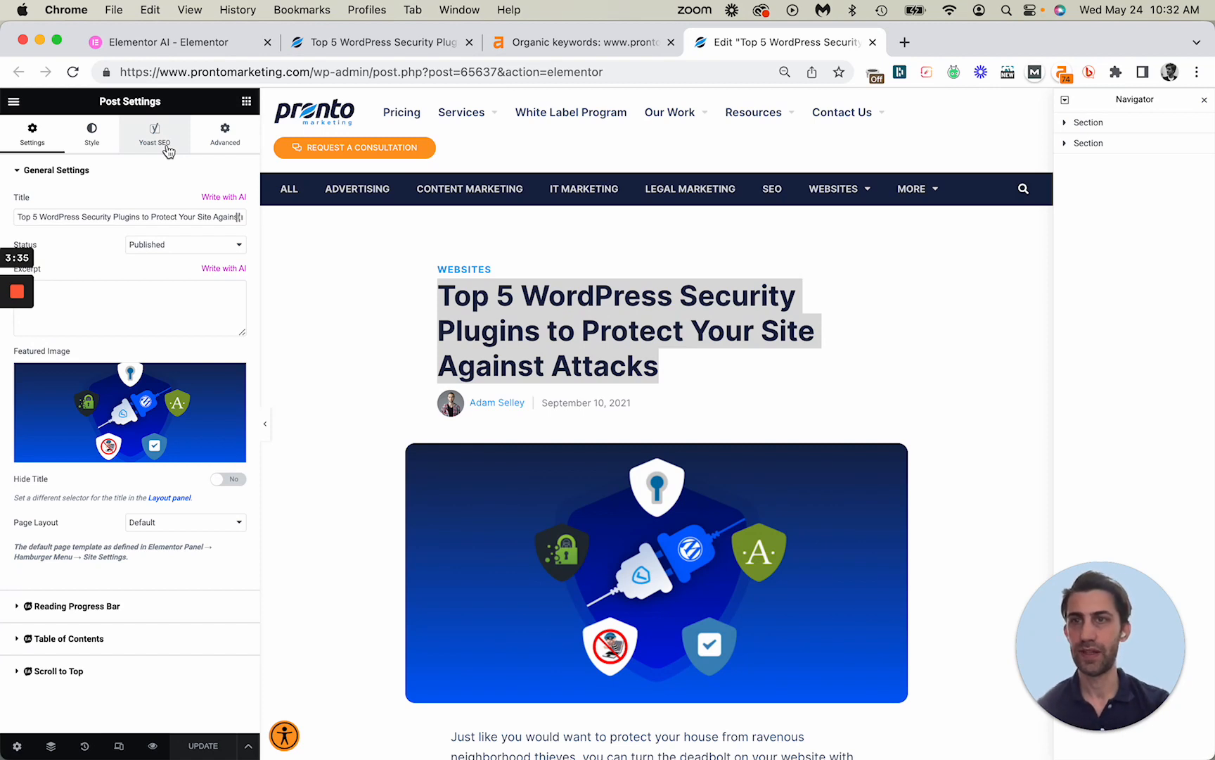
click(161, 201)
double_click(161, 200)
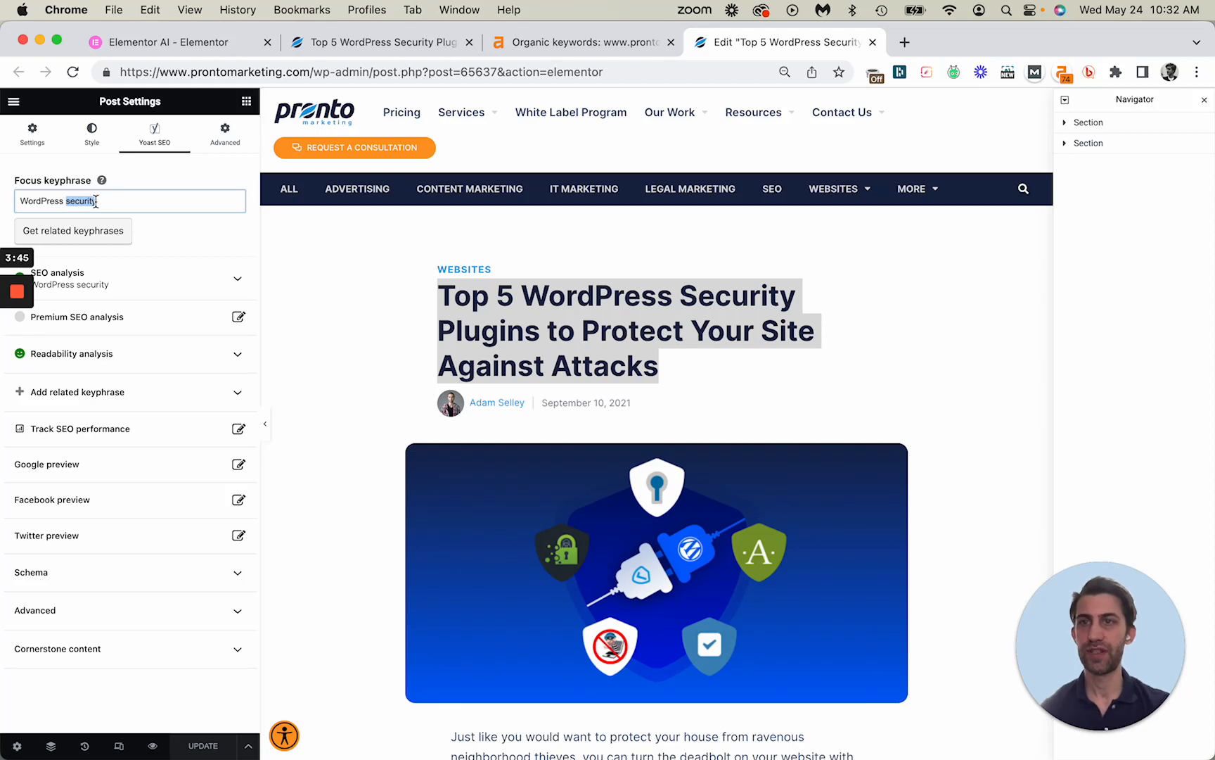
key(Up)
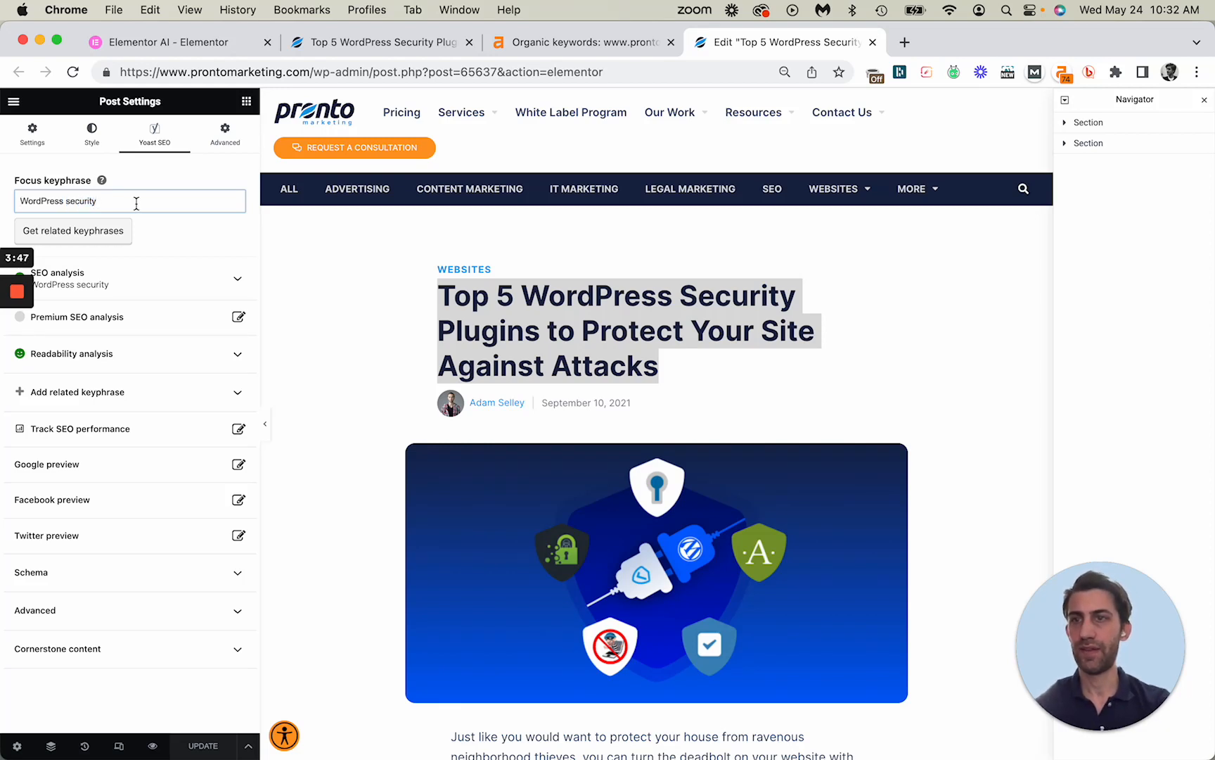
- Try to get related keyphrases, dismiss the Semrush login window and return to the focus keyphrase
click(114, 231)
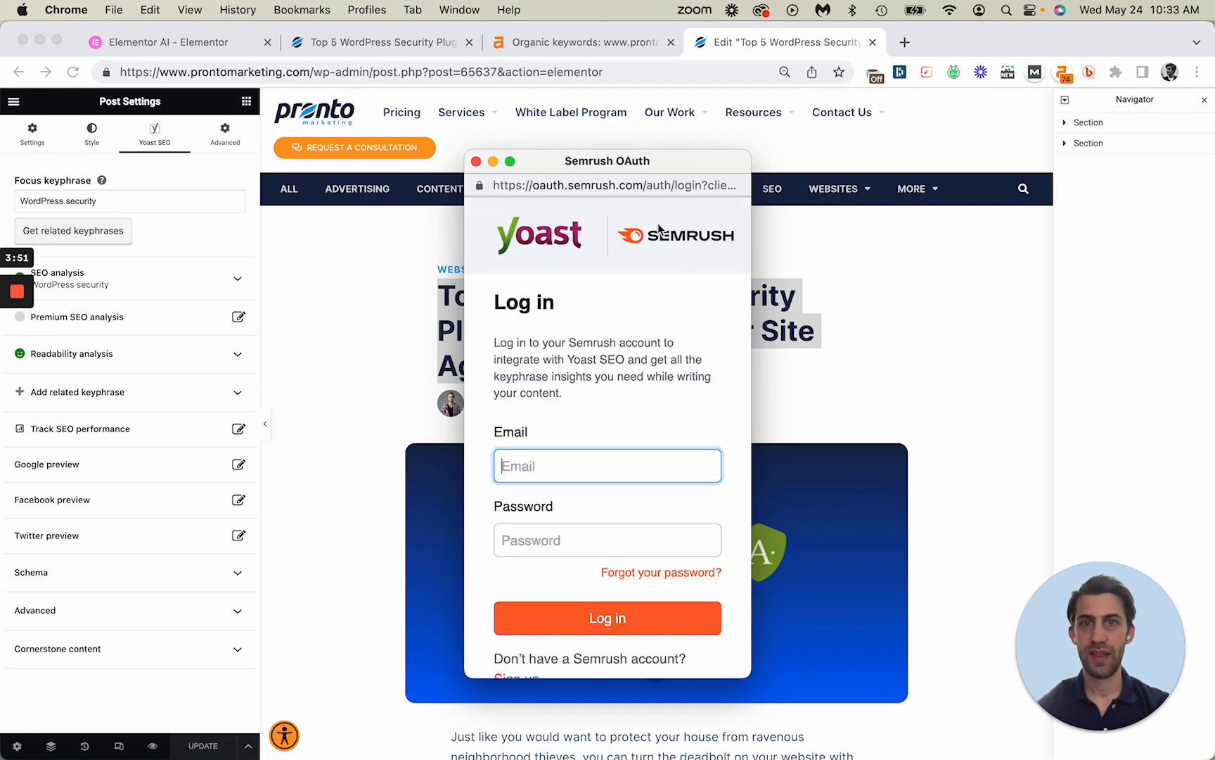
click(476, 162)
click(121, 197)
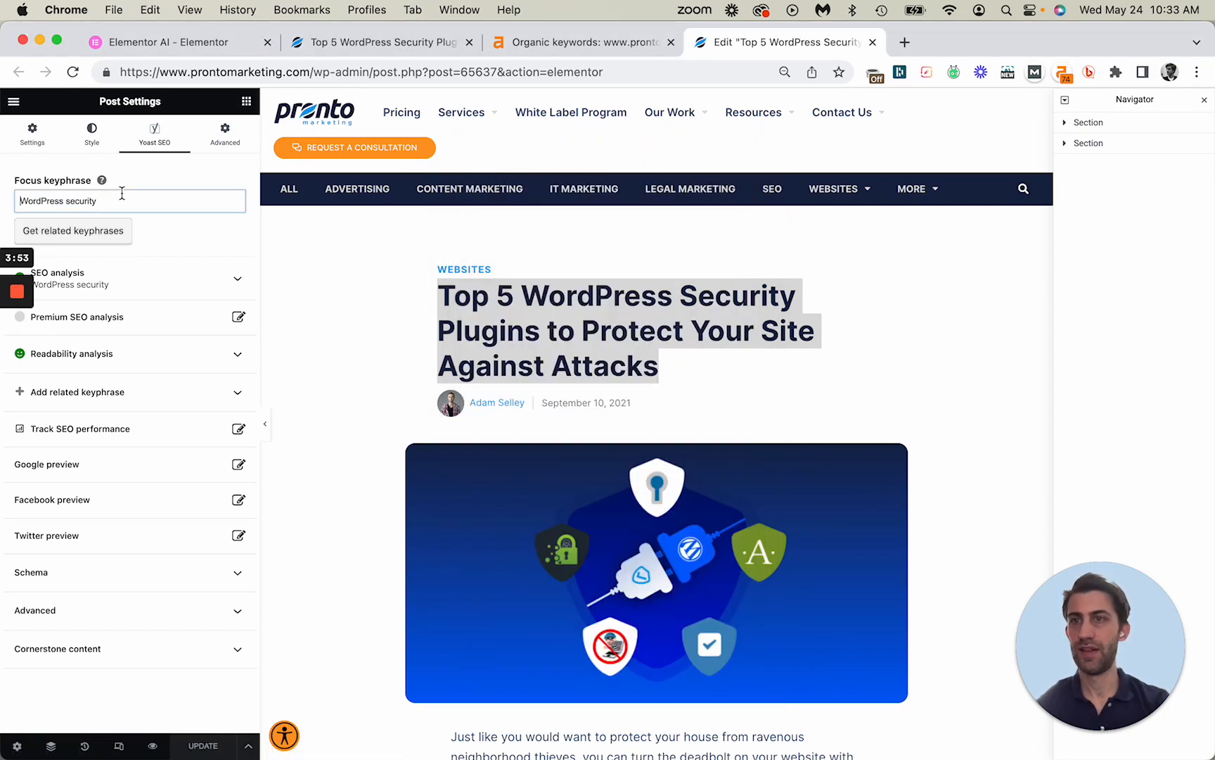
key(super+a)
key(Up)
text(best )
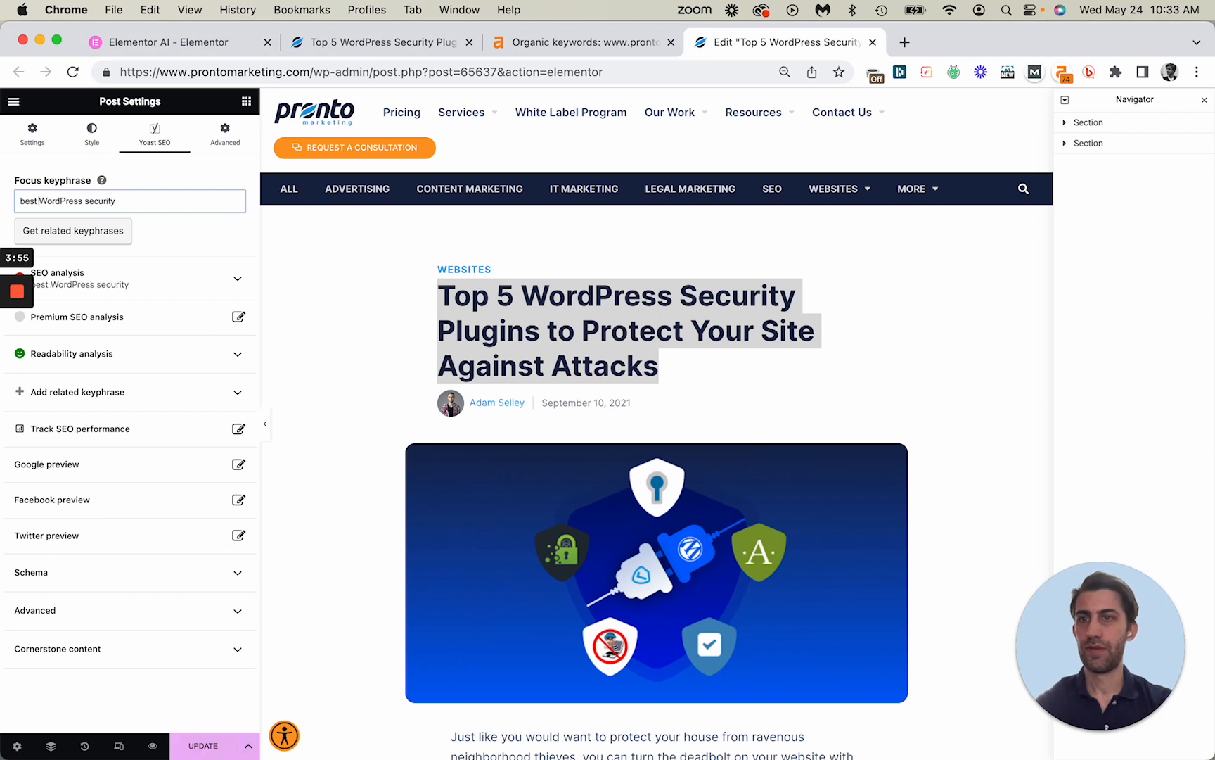
text( pl)
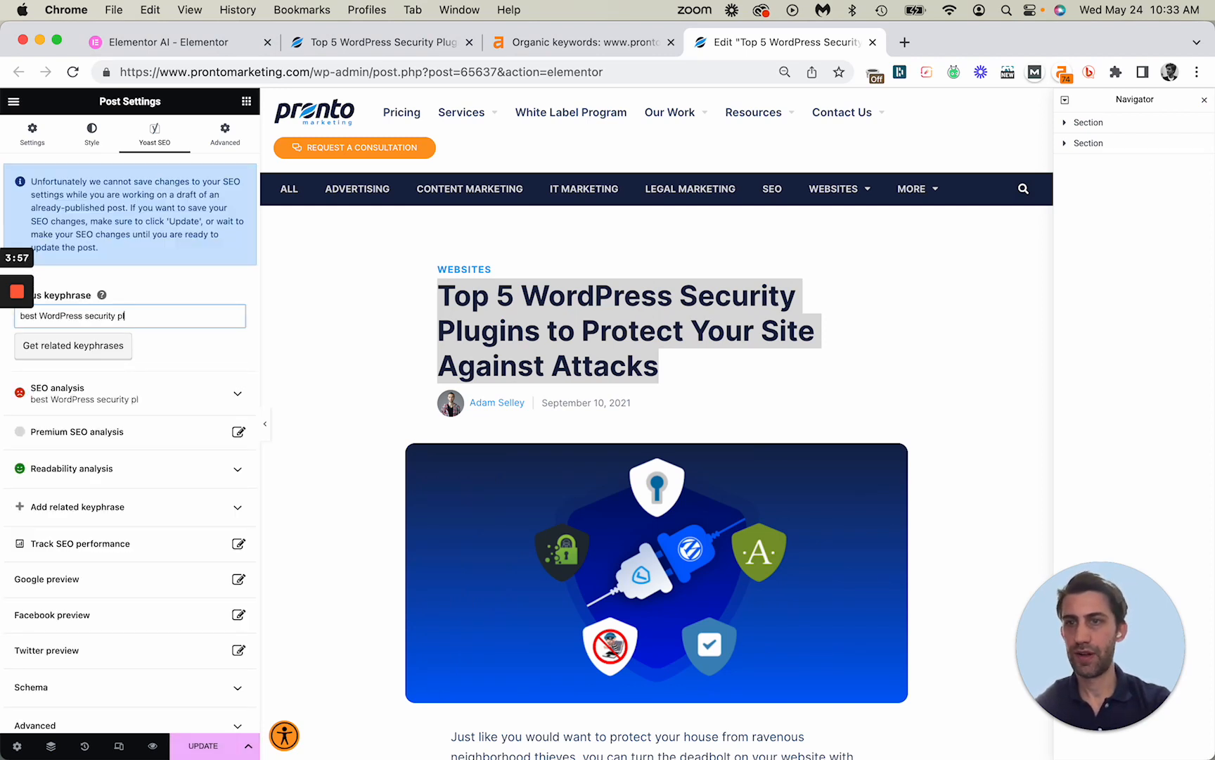
key(BackSpace)
key(super+a)
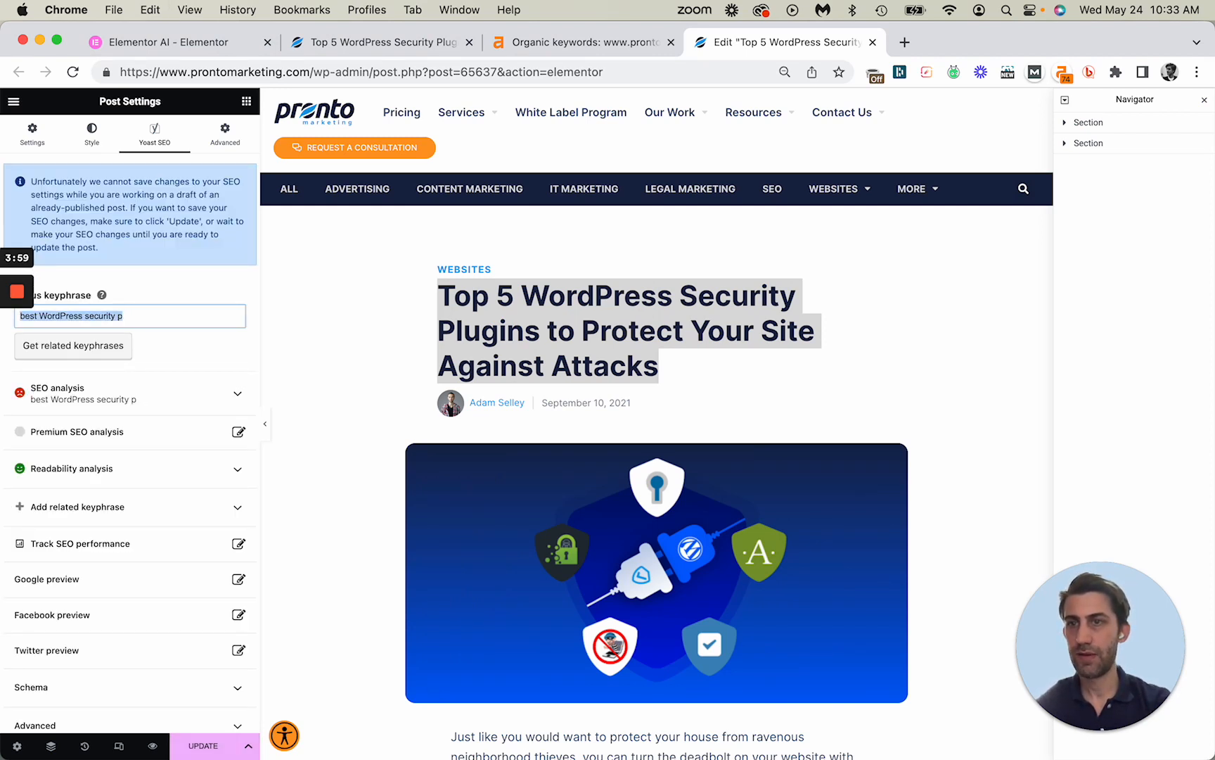
key(Left)
key(shift+Right)
key(shift+Right)
key(shift+Right)
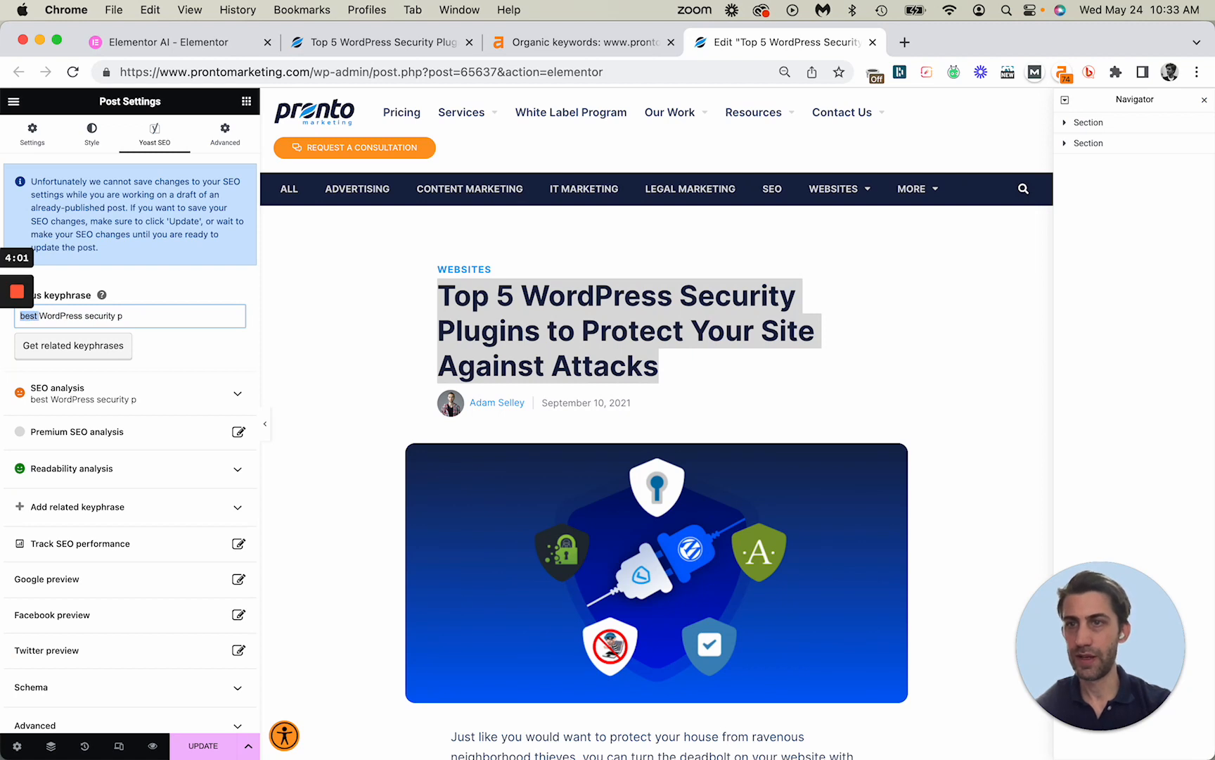
key(shift+Right)
key(BackSpace)
key(super+Right)
key(BackSpace)
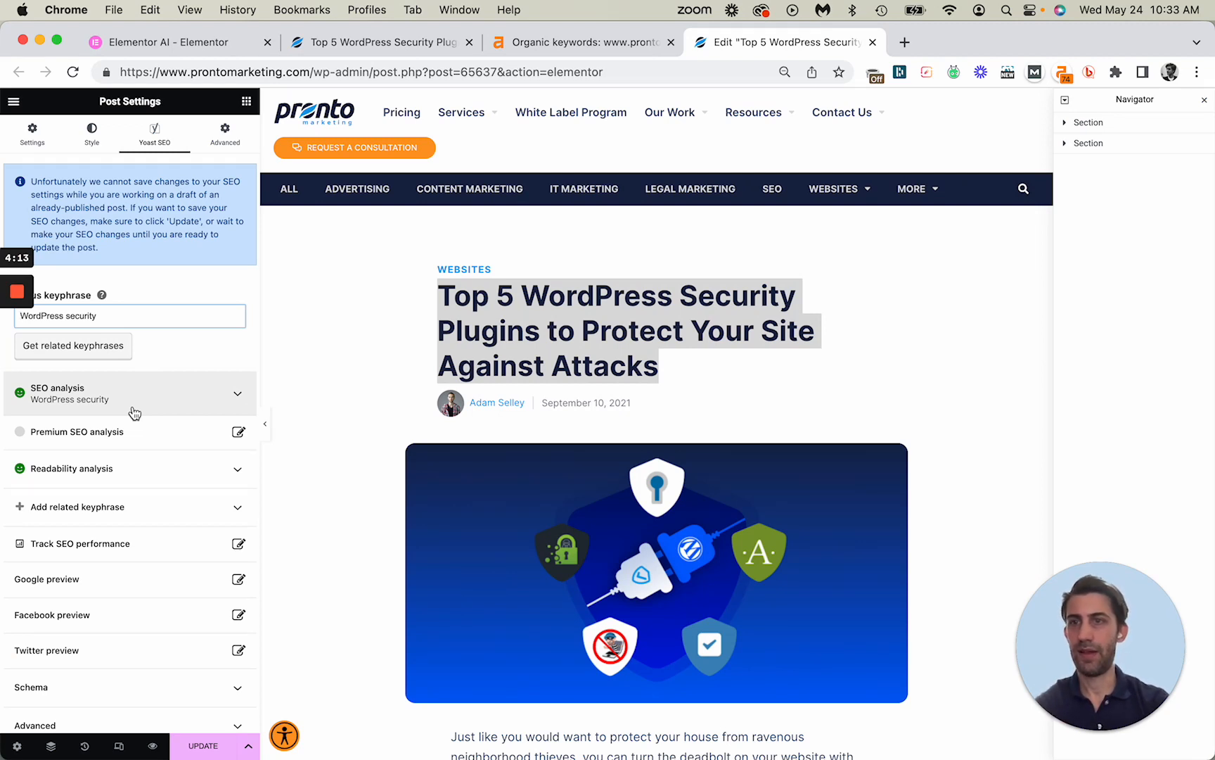
- Set the Yoast focus keyphrase to "best WordPress security plugins" and highlight the whole phrase
text(best )
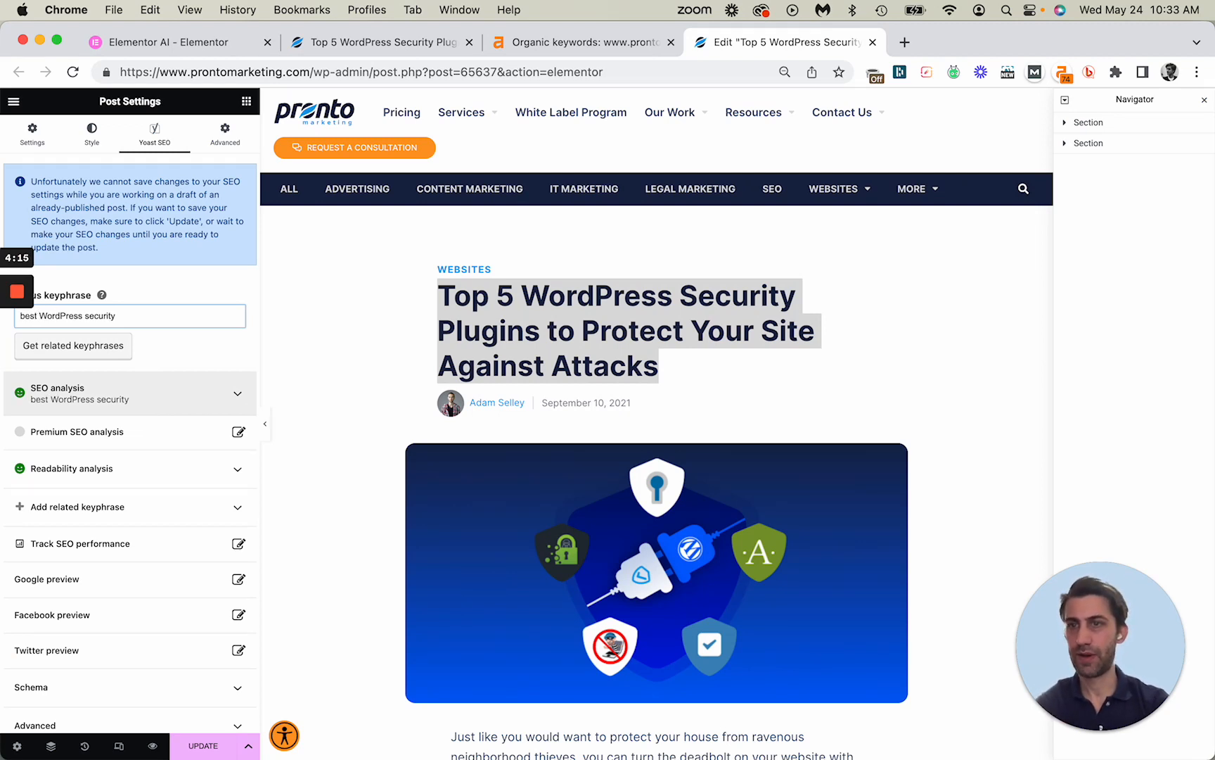
text( s)
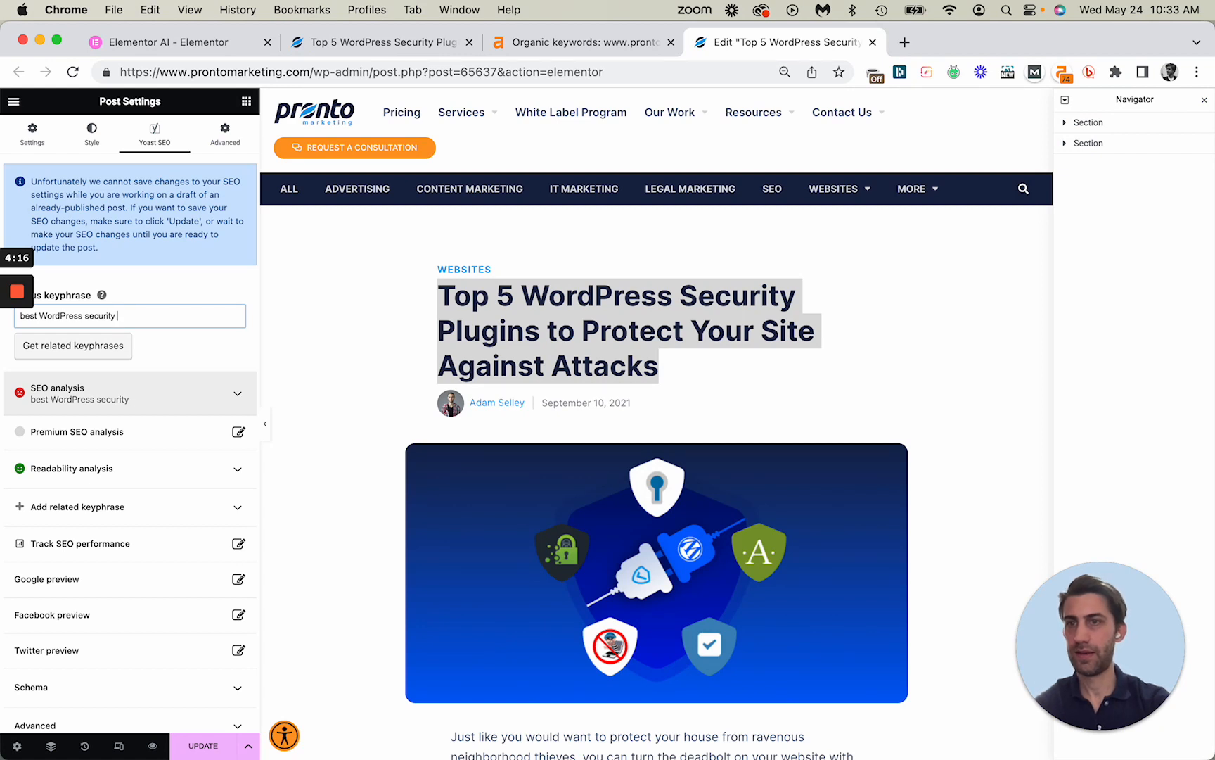
text(plugins)
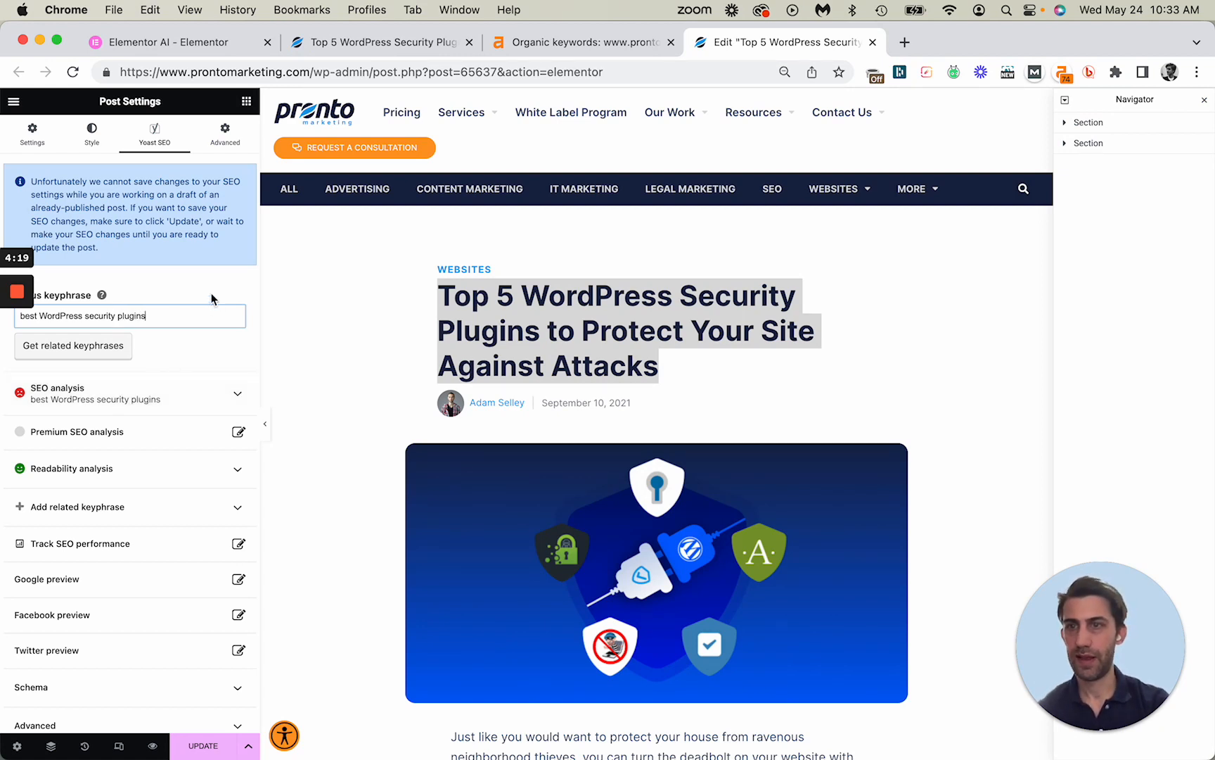
click(211, 291)
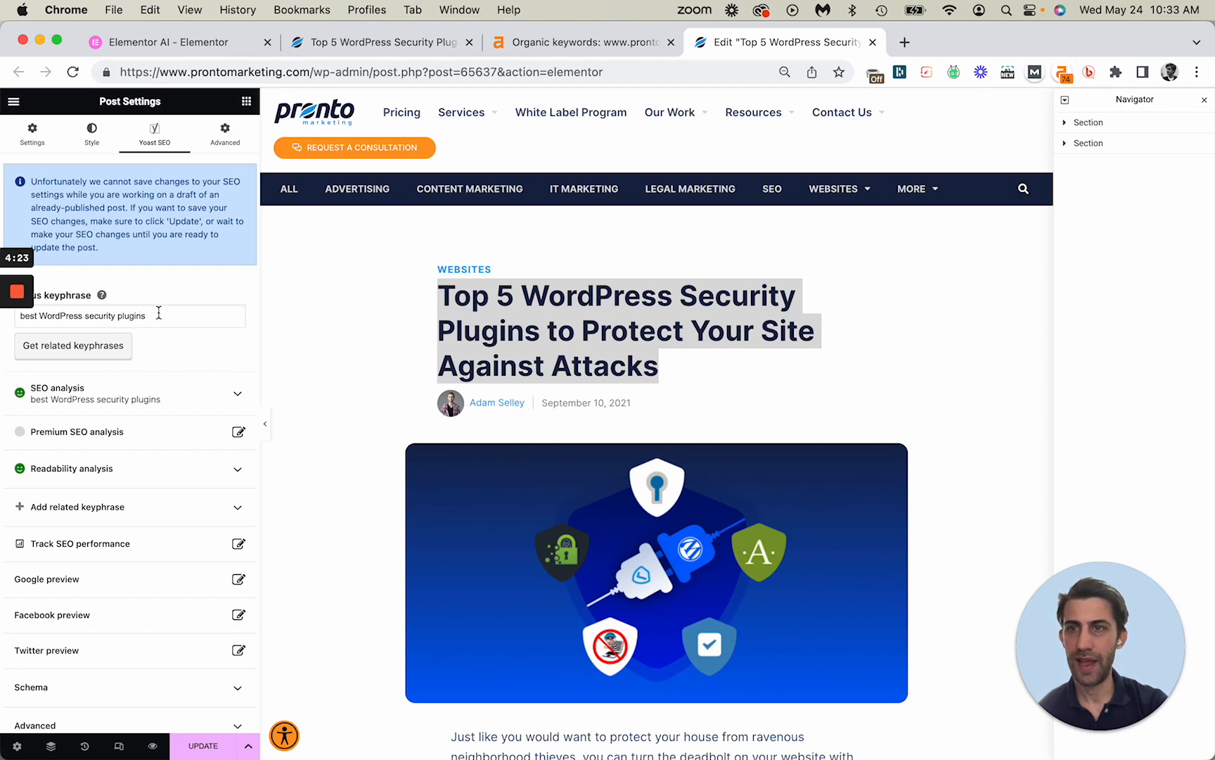
drag(160, 315, 8, 323)
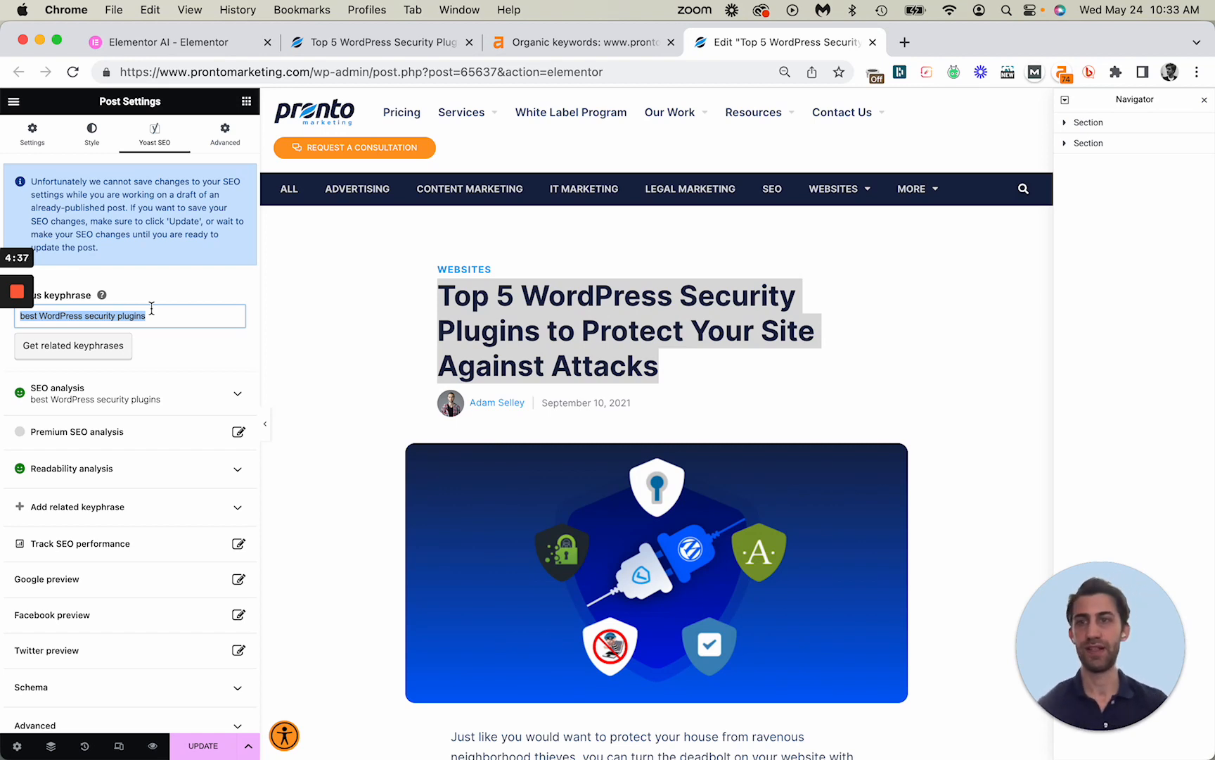
click(176, 317)
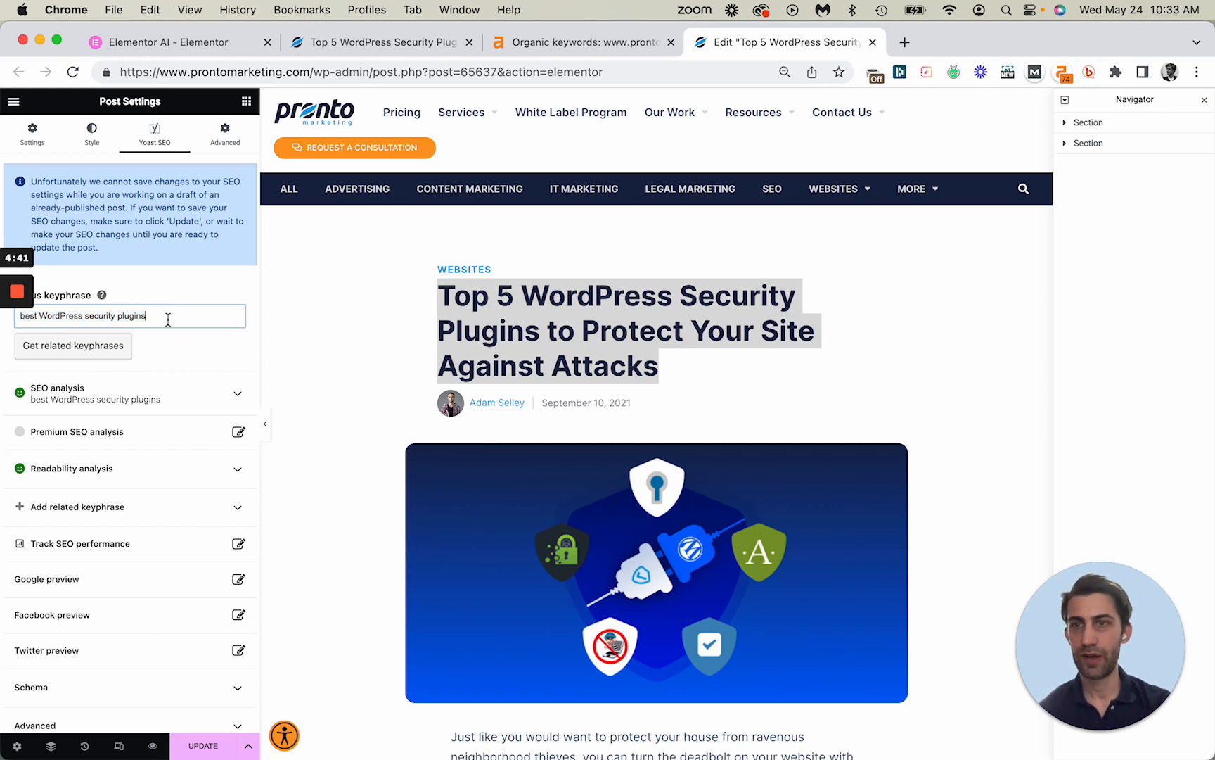
drag(180, 319, 6, 325)
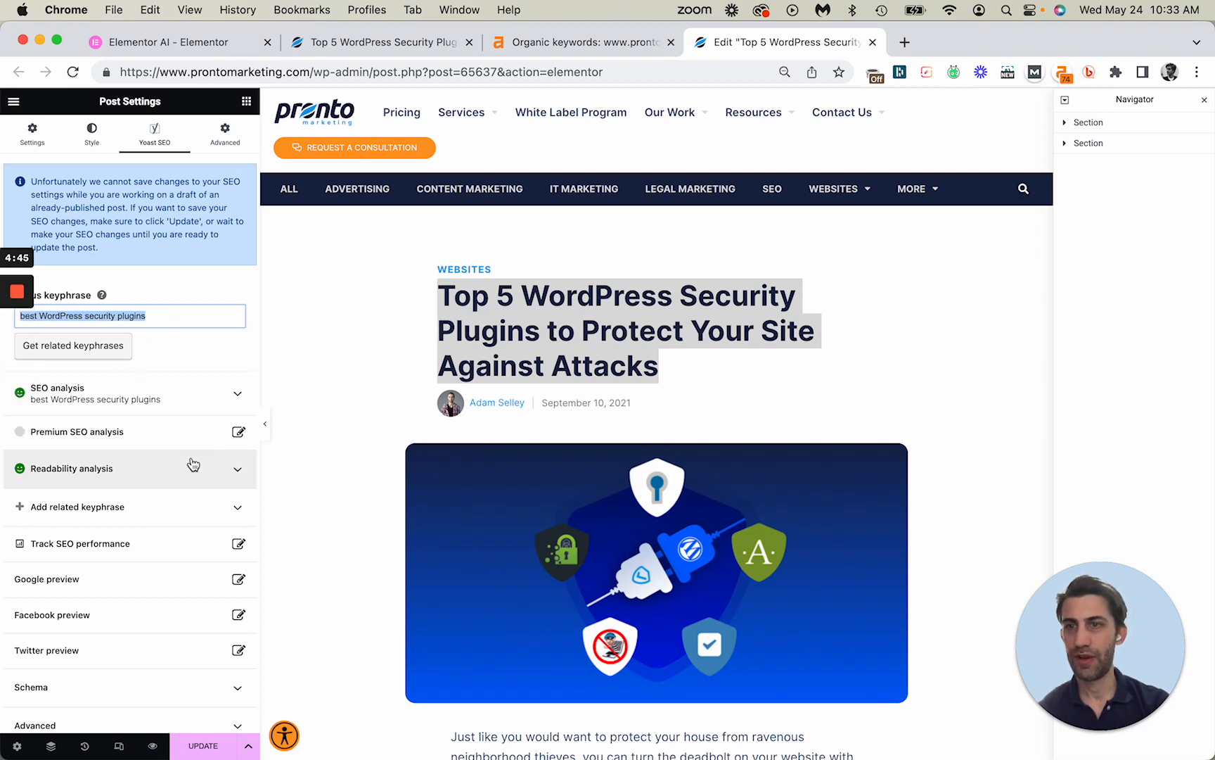
- Expand Yoast's advanced settings, then open the post's Google preview and show it as a desktop result
scroll(215, 470, down, 2)
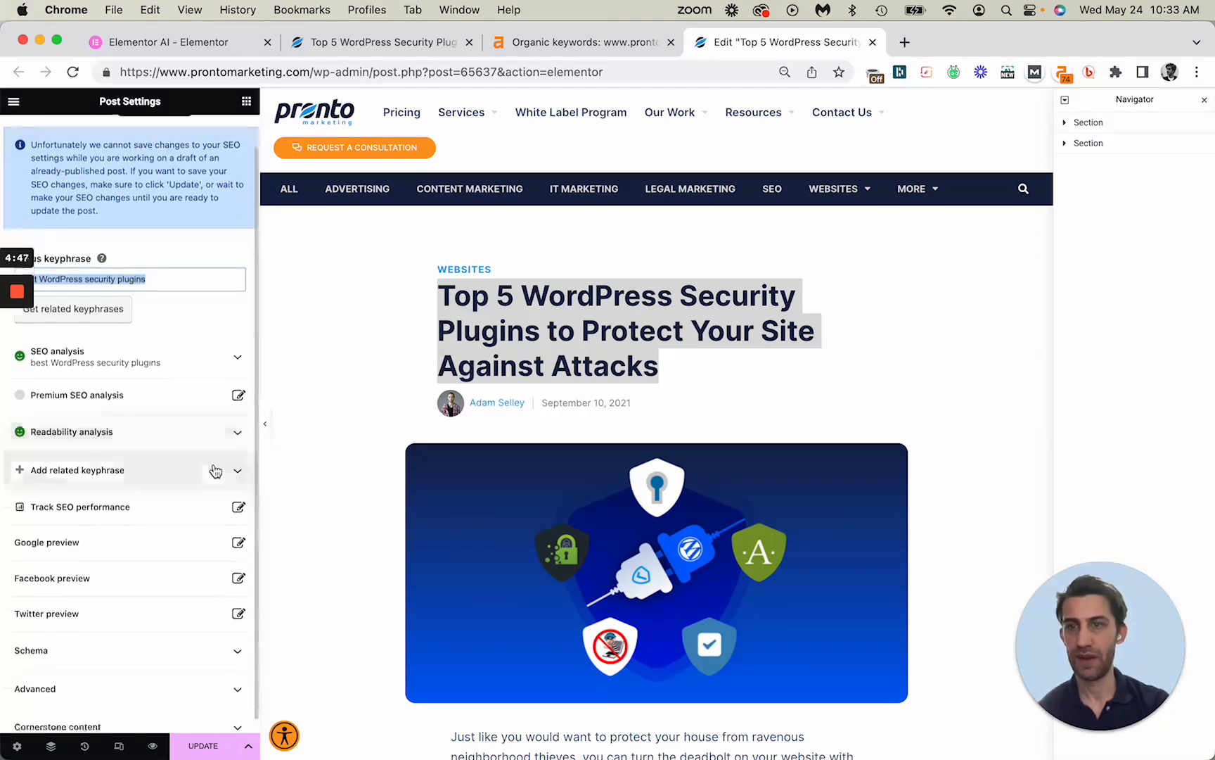
click(204, 675)
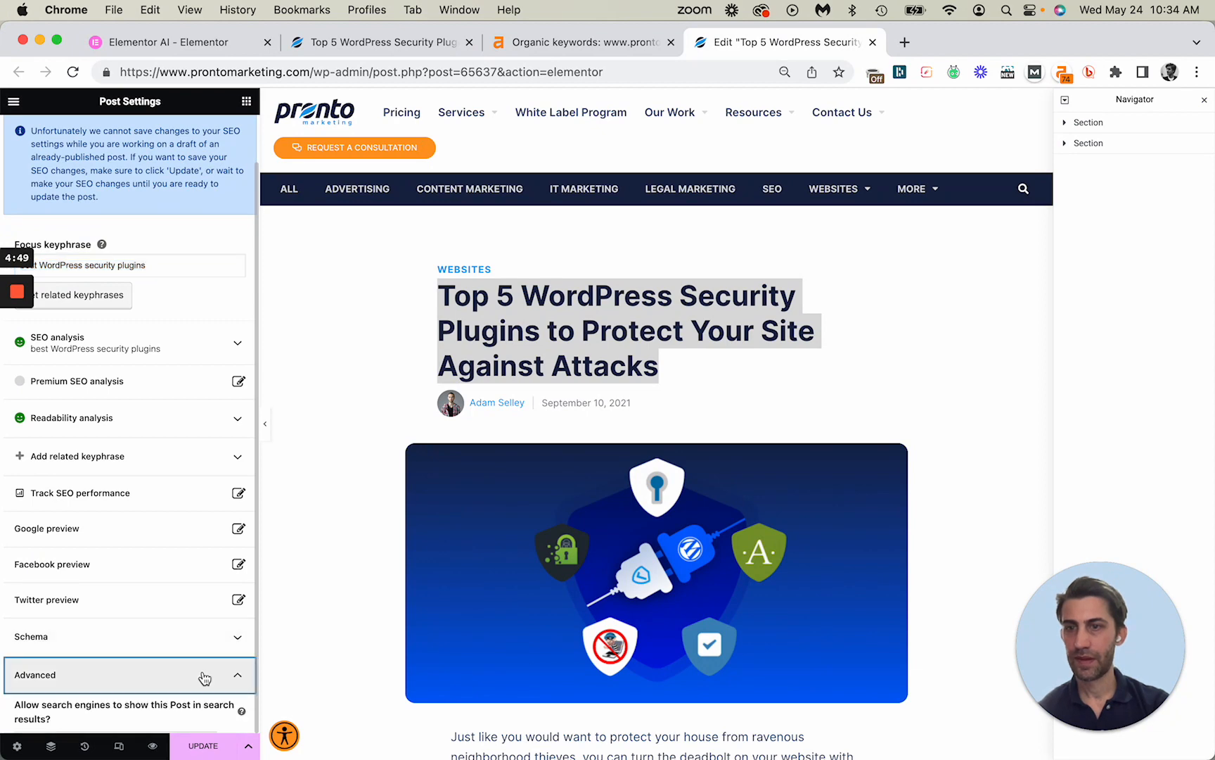
scroll(202, 670, down, 5)
scroll(208, 372, up, 1)
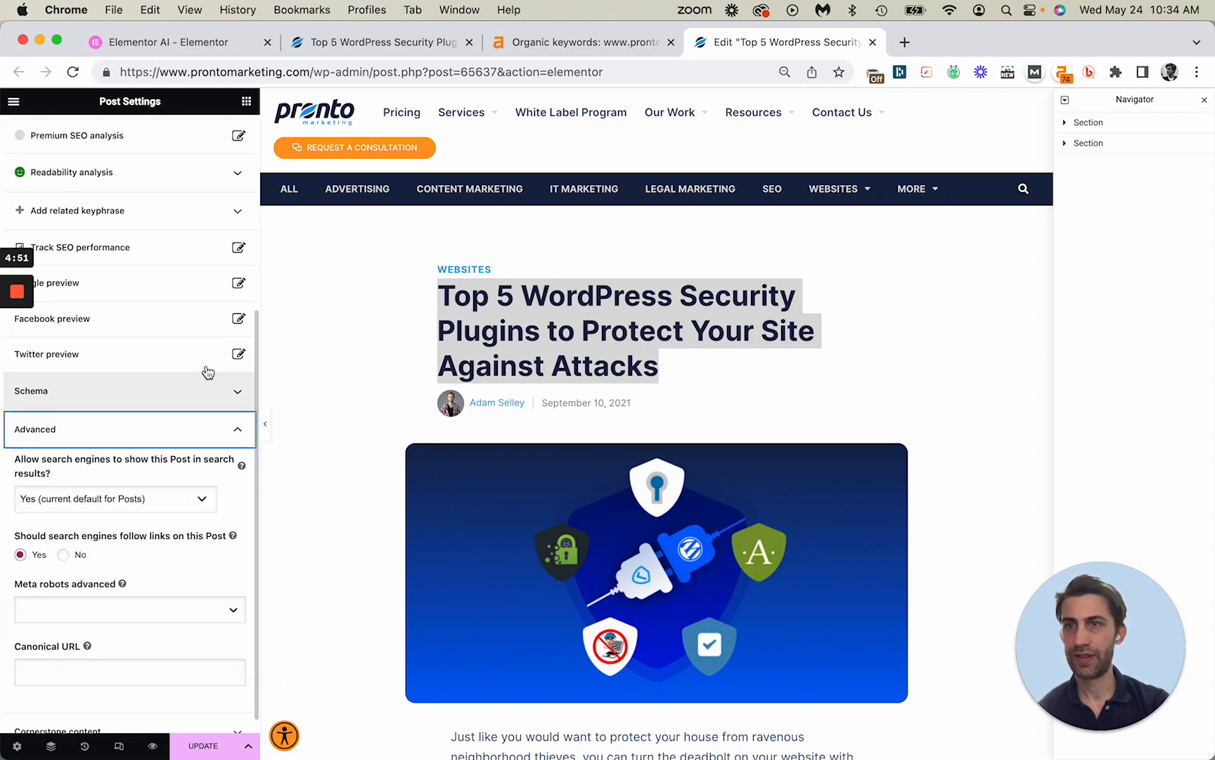
scroll(206, 371, up, 3)
click(239, 432)
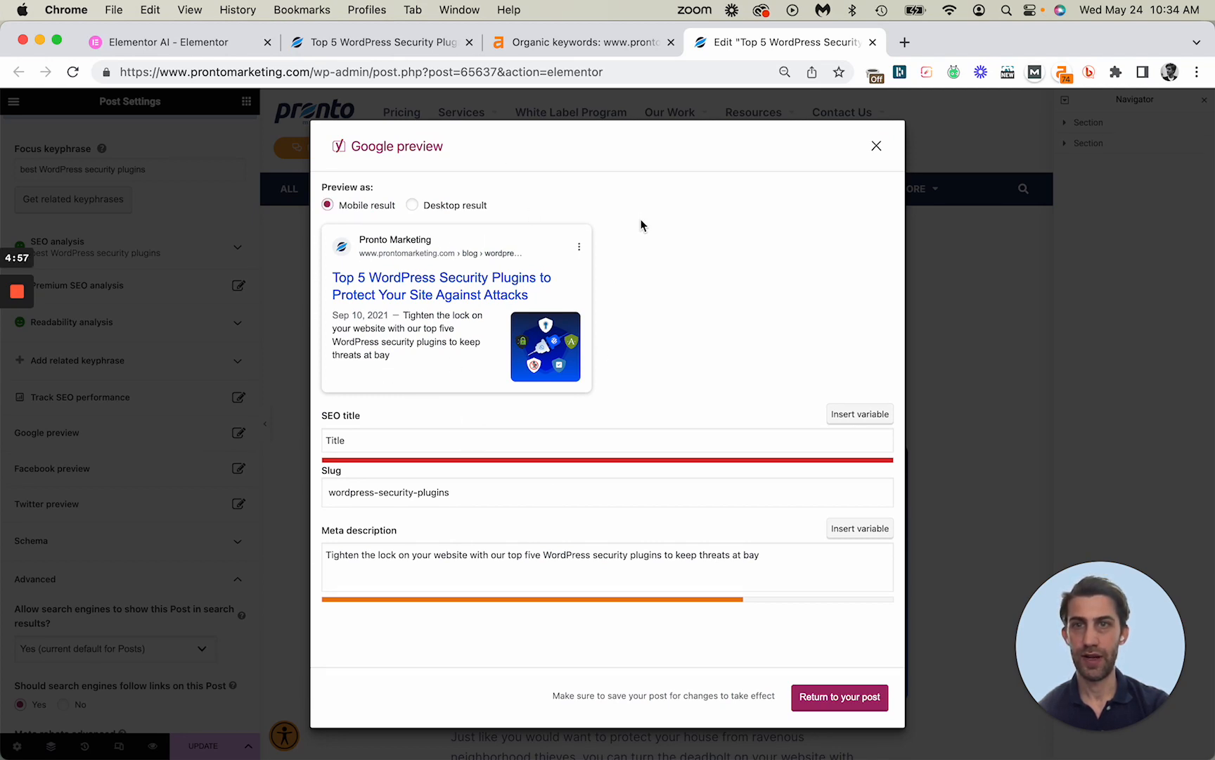
click(413, 206)
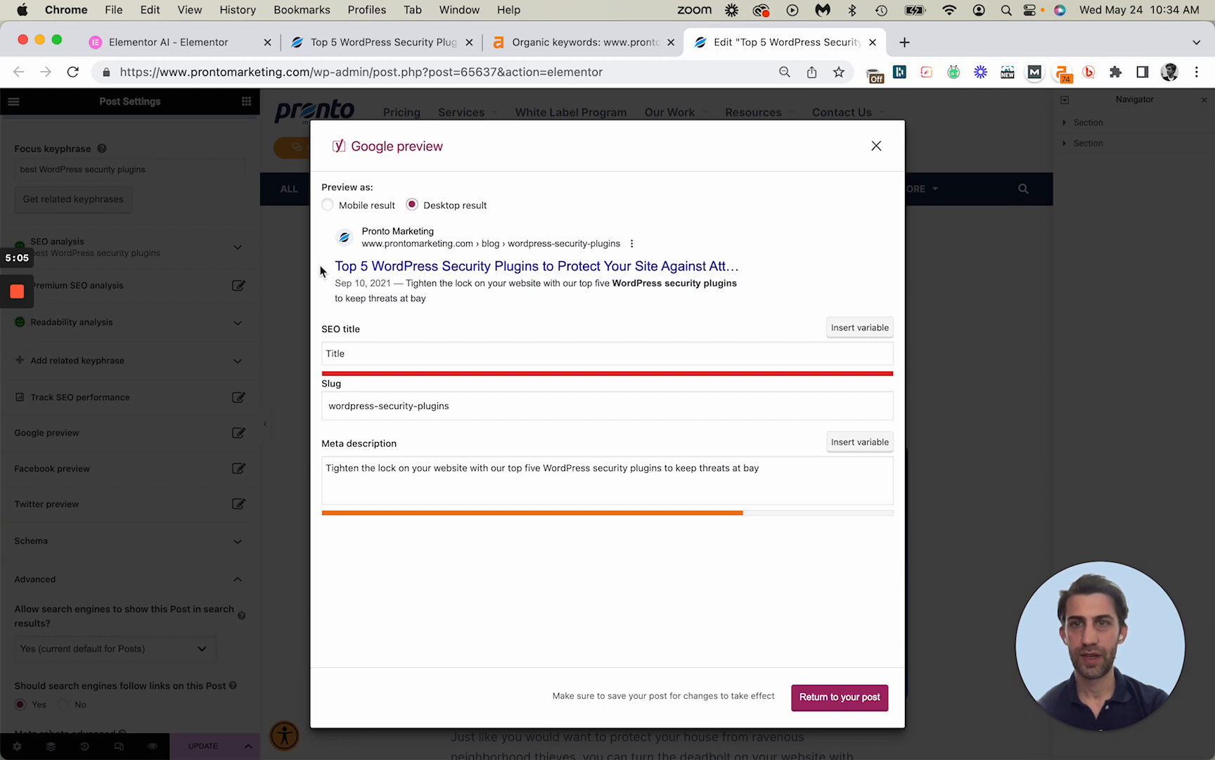
- Replace the SEO title with "5 Best WordPress Security Plugins to keep your website secure"
drag(320, 271, 681, 340)
click(654, 360)
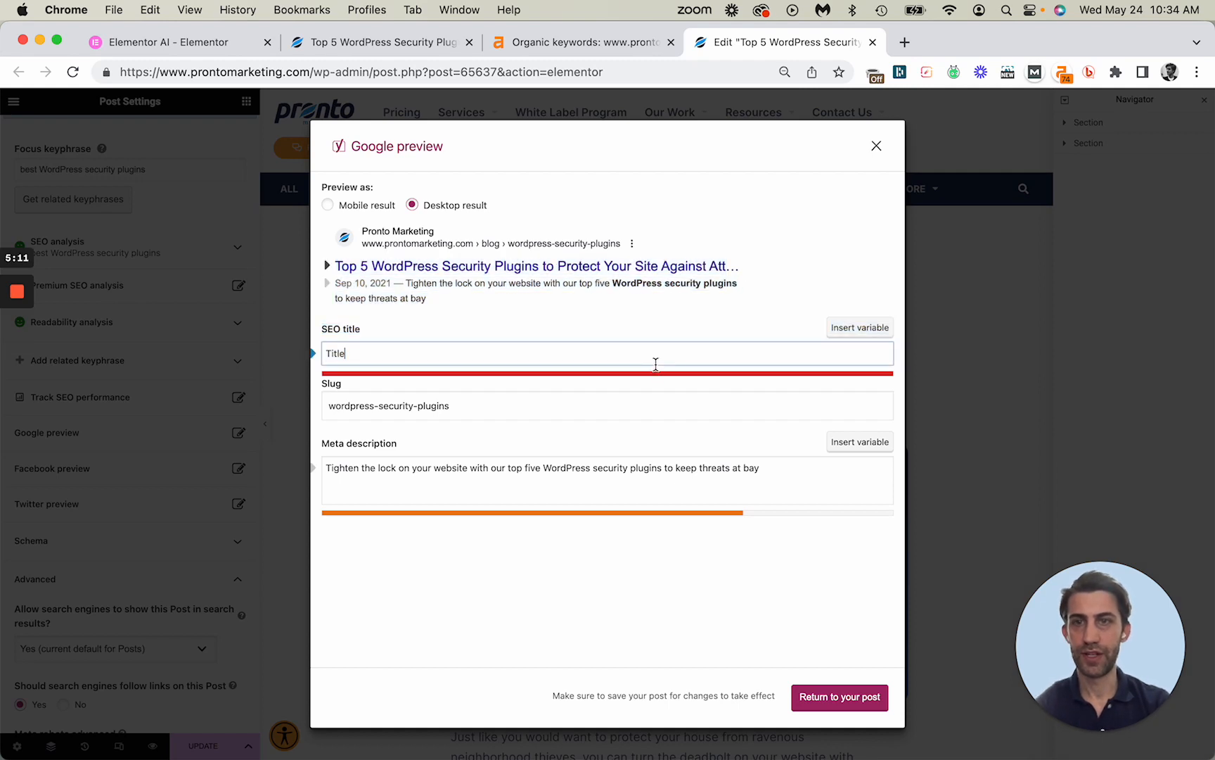
key(ctrl+a)
text(Best)
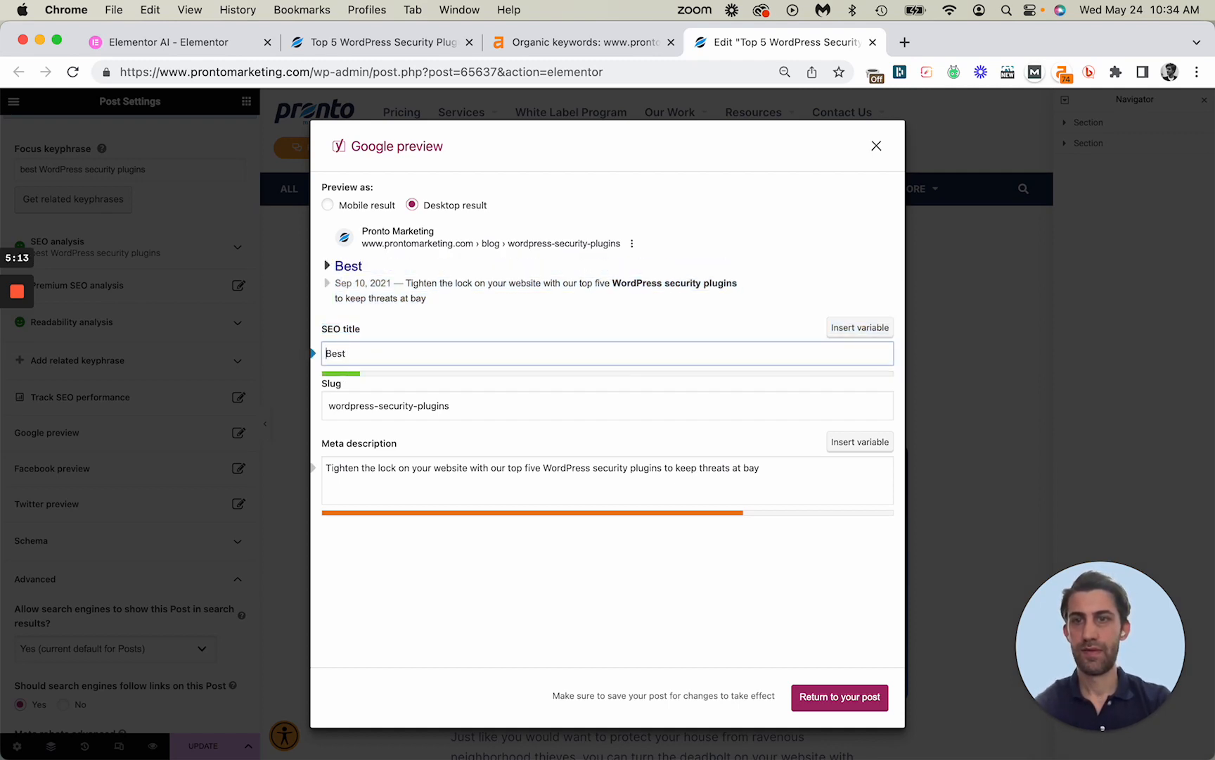
text( 5 )
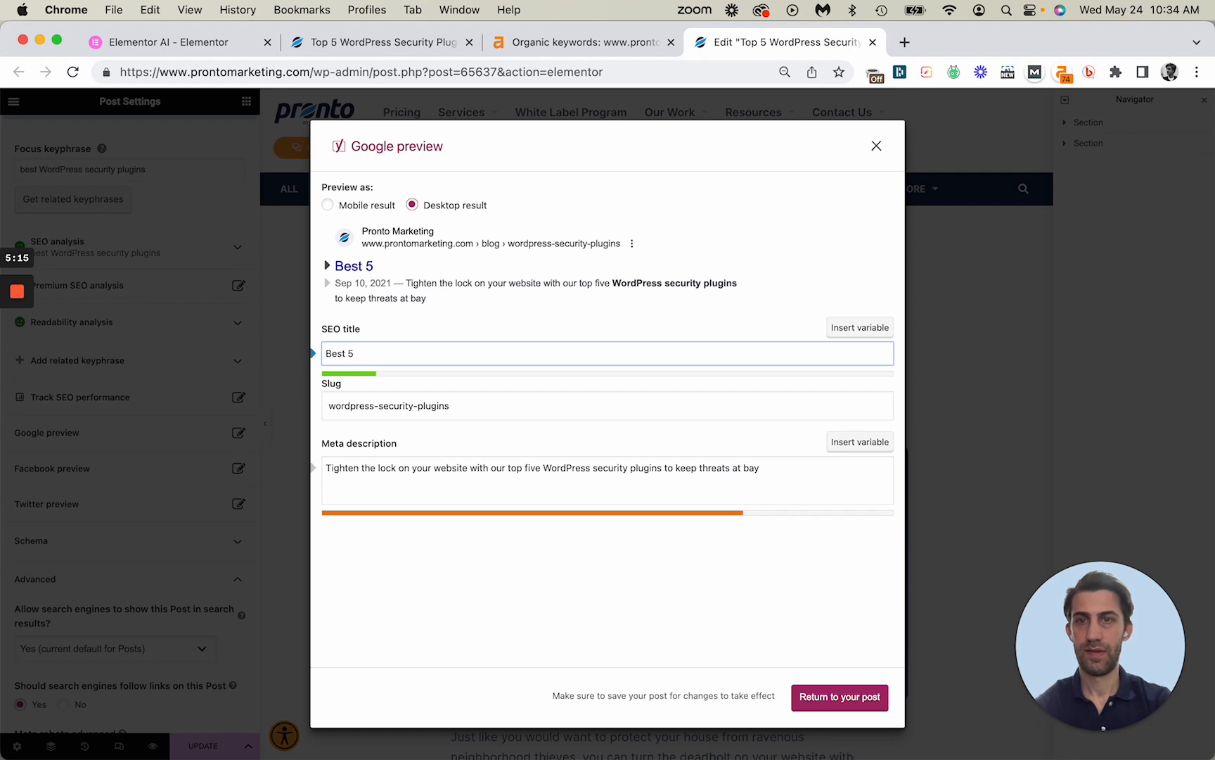
text(5)
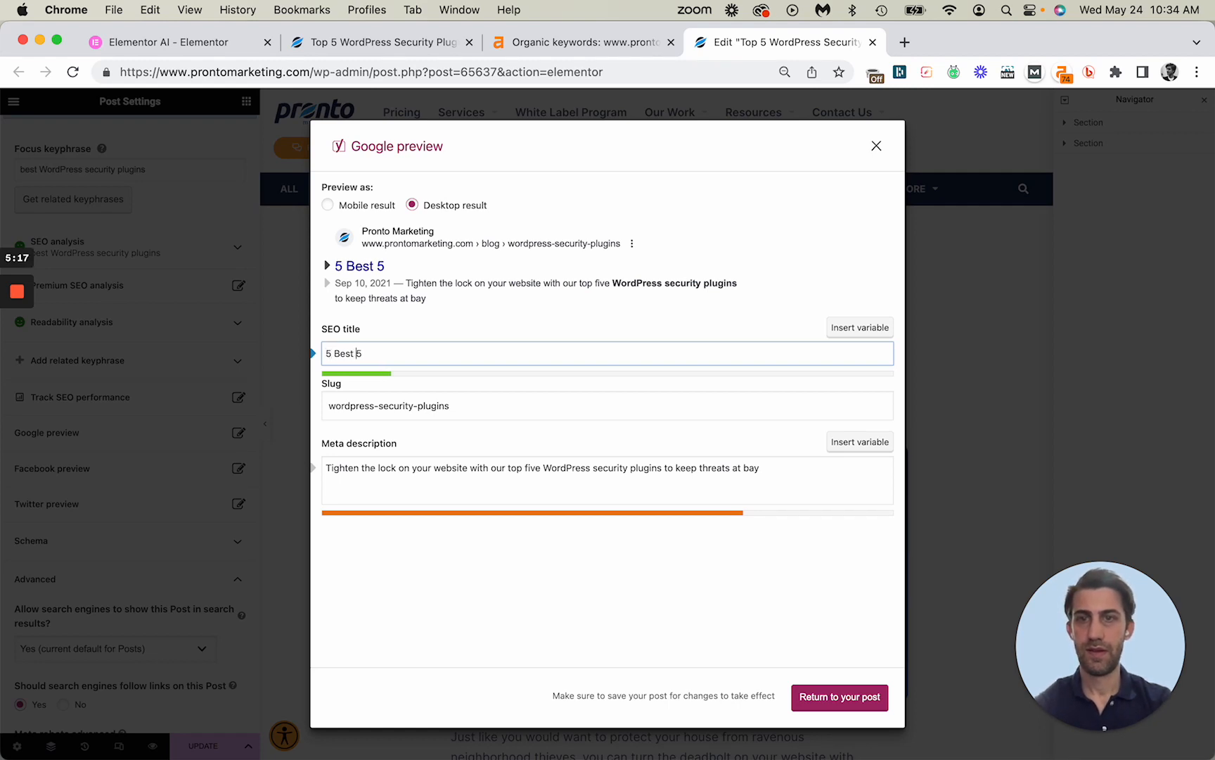
double_click(359, 353)
text(WordPress)
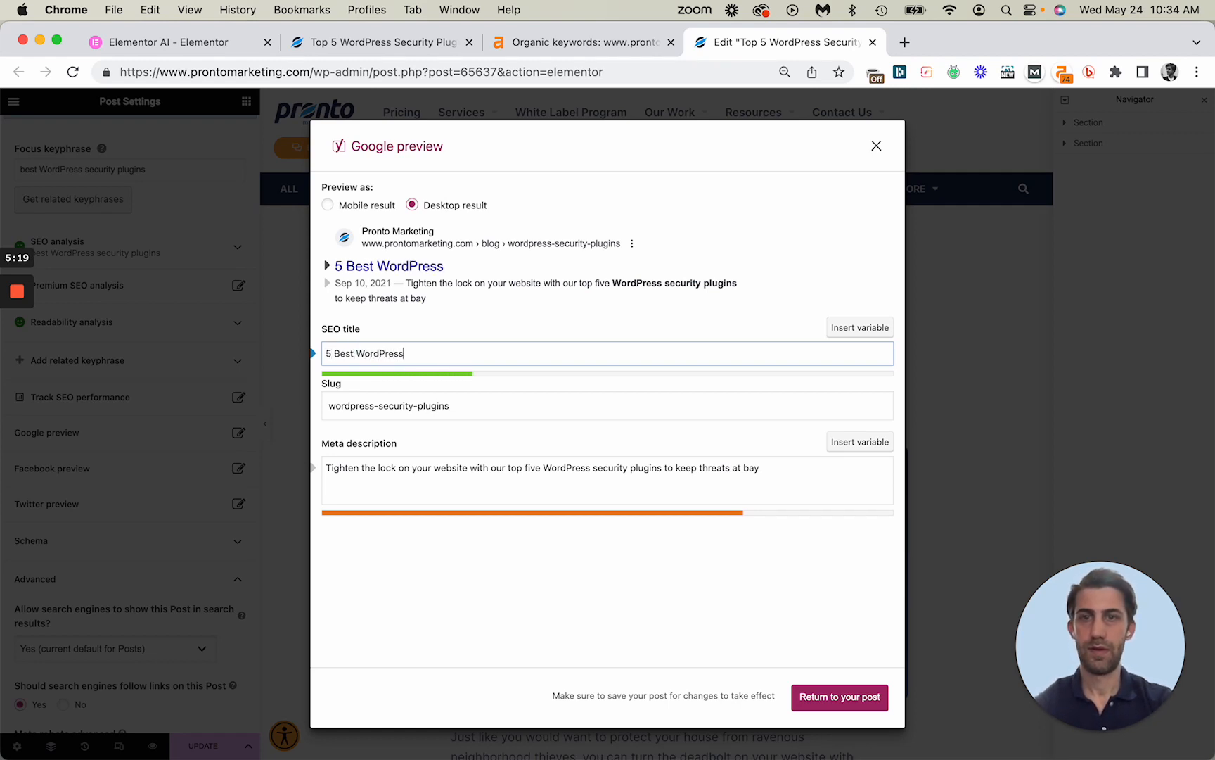
text( Security )
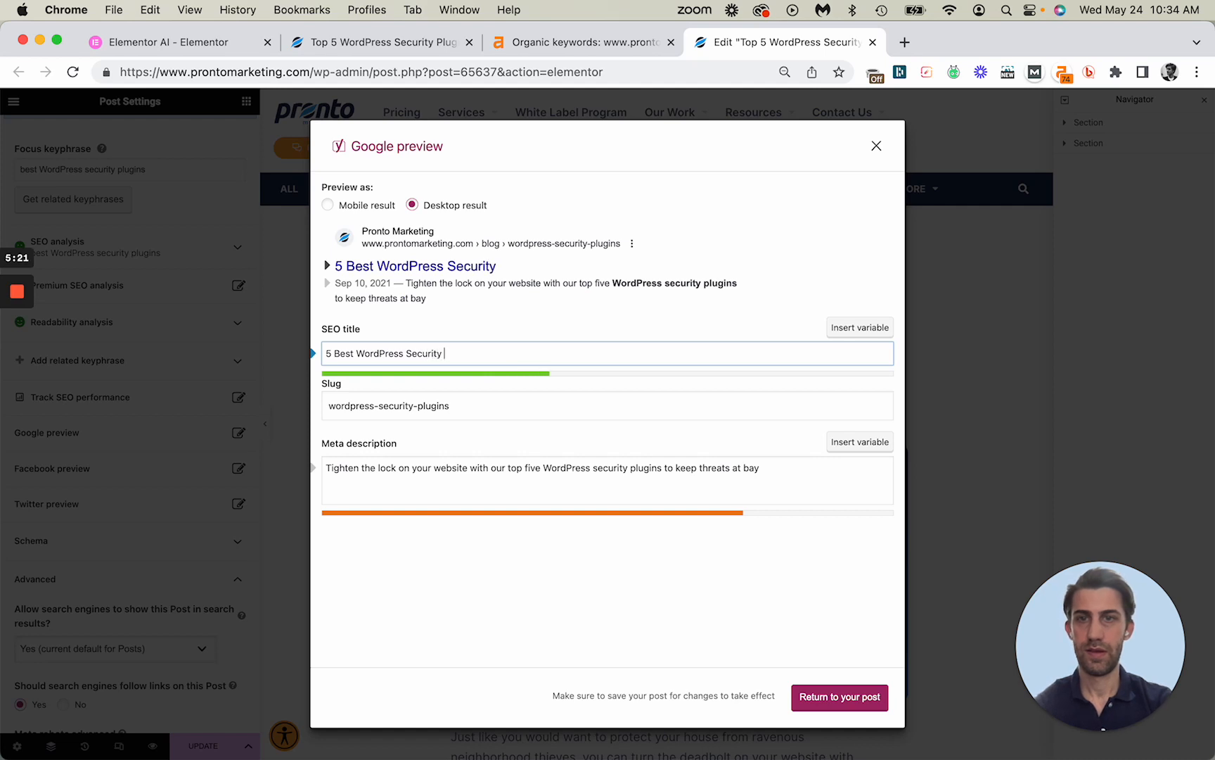
text(Plugins )
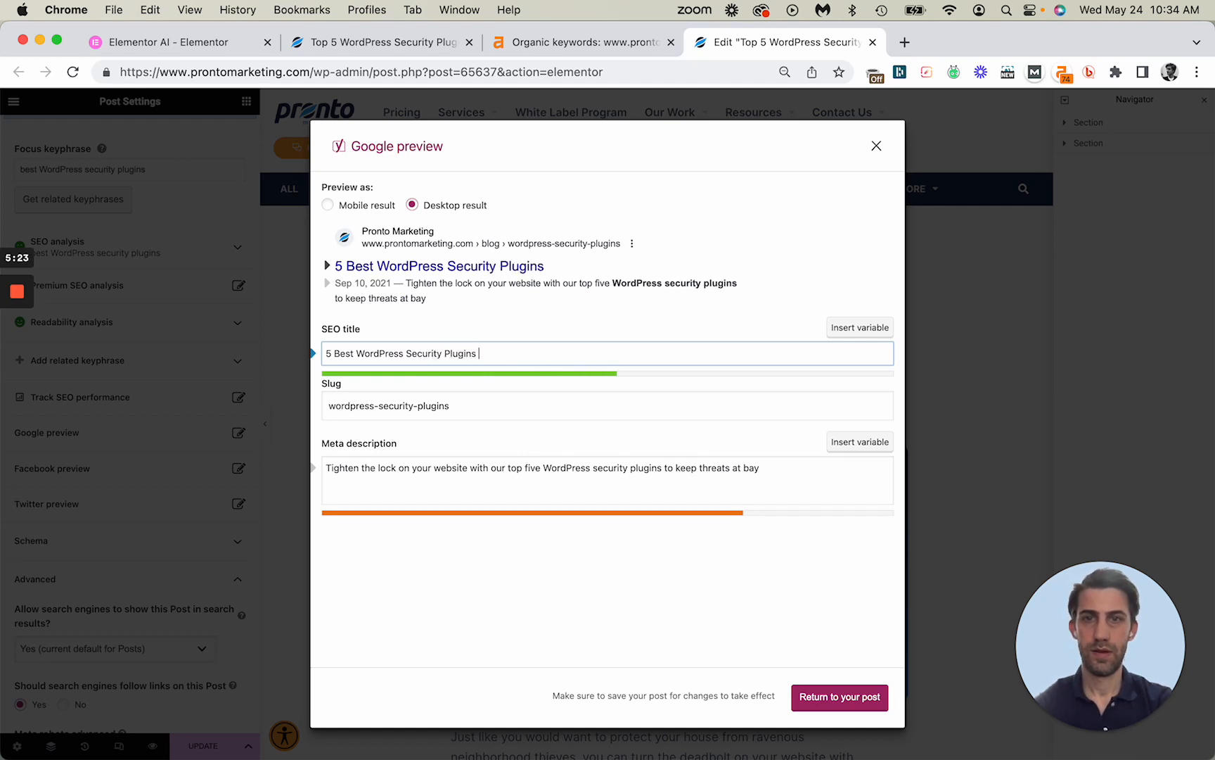
text(to ke)
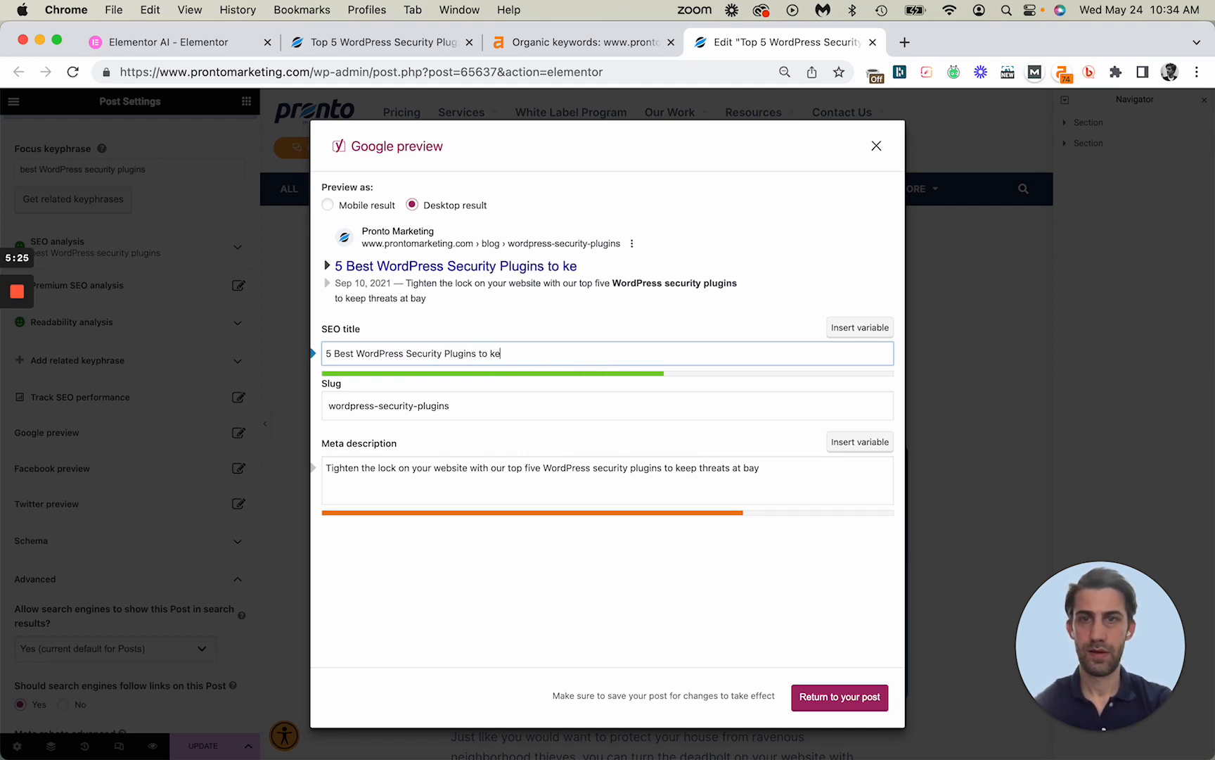
text(ep y)
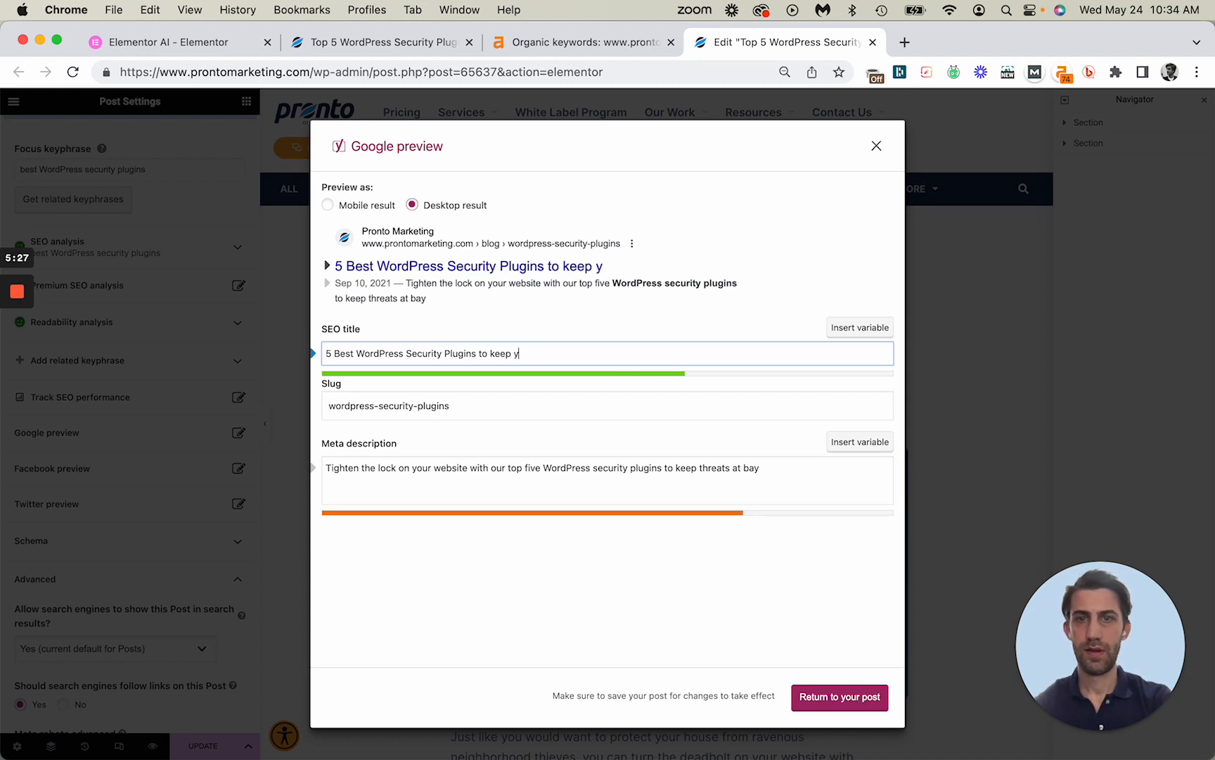
text(our website )
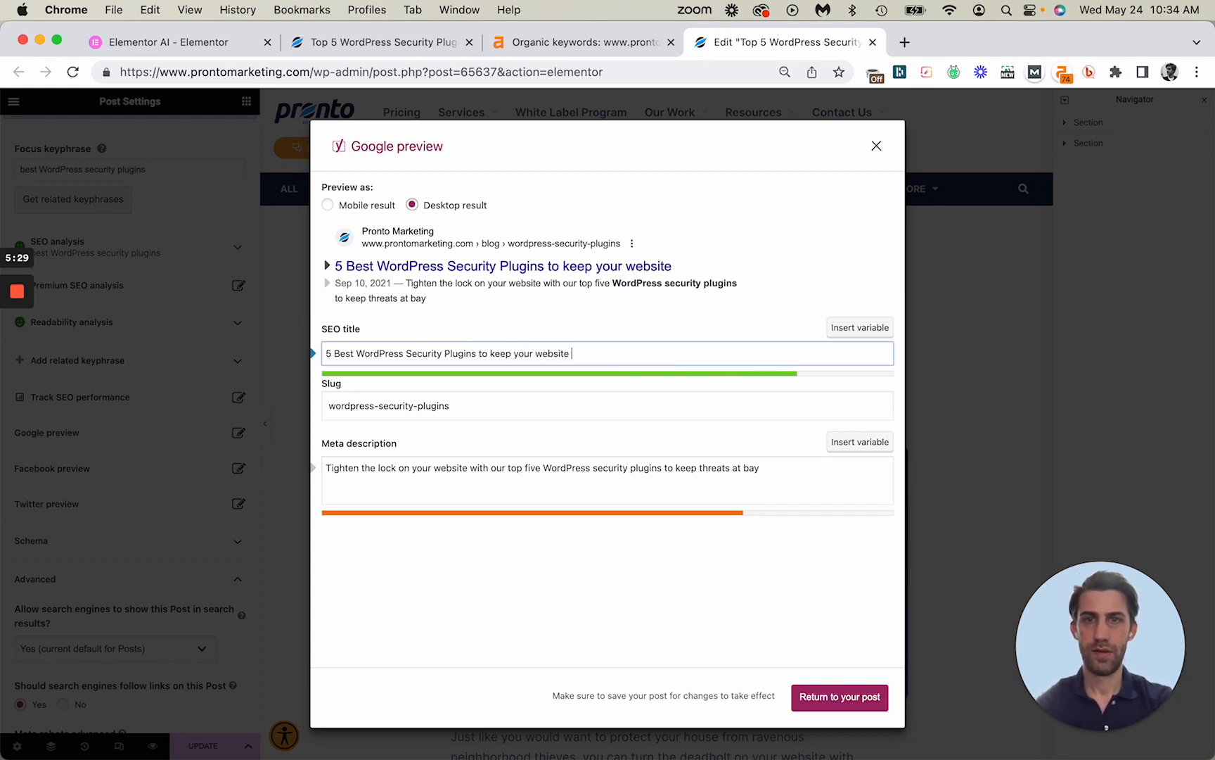
text(securu)
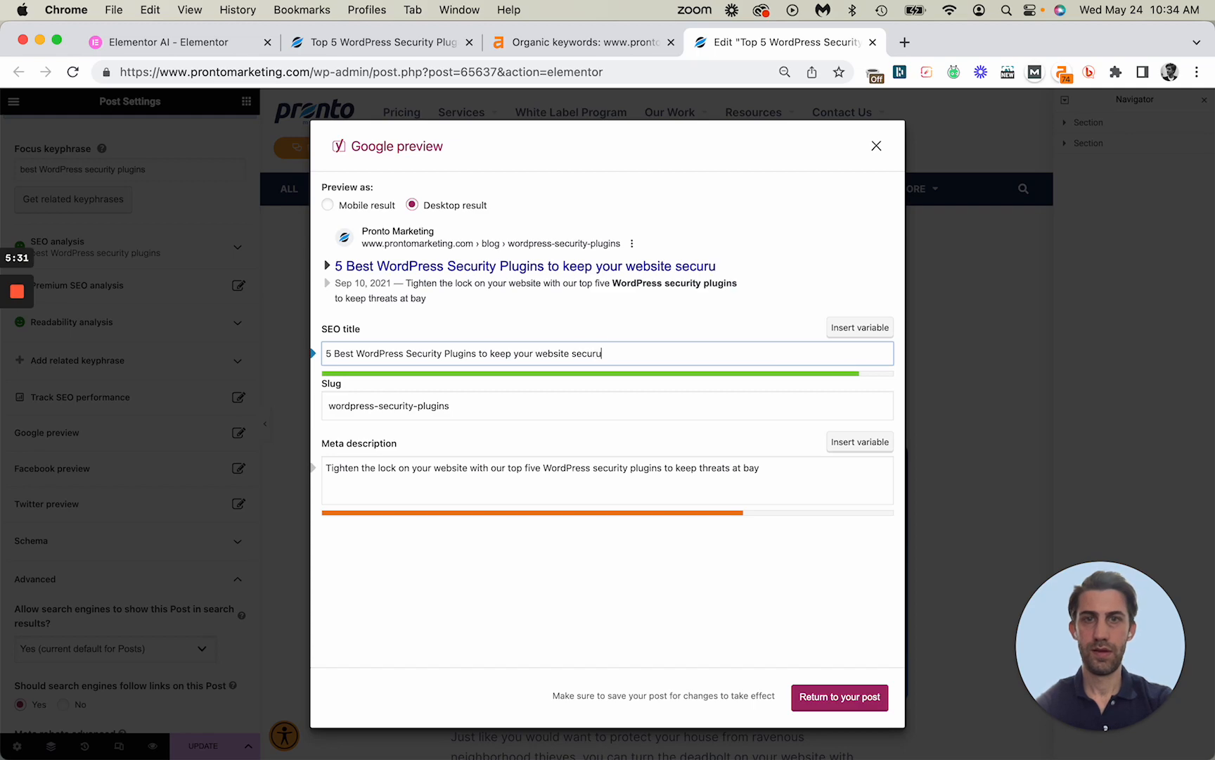
- Switch to the Ahrefs organic keywords report and search the page for "secure"
click(612, 44)
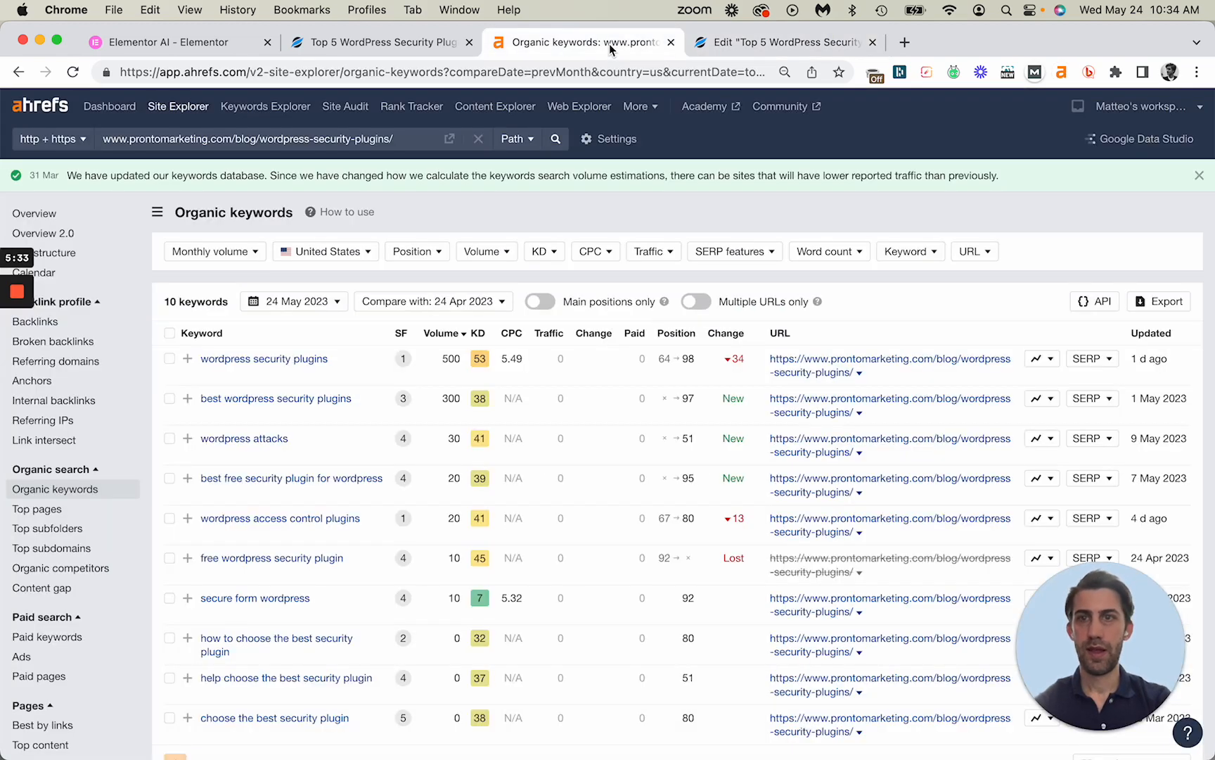
key(super+f)
text(secure)
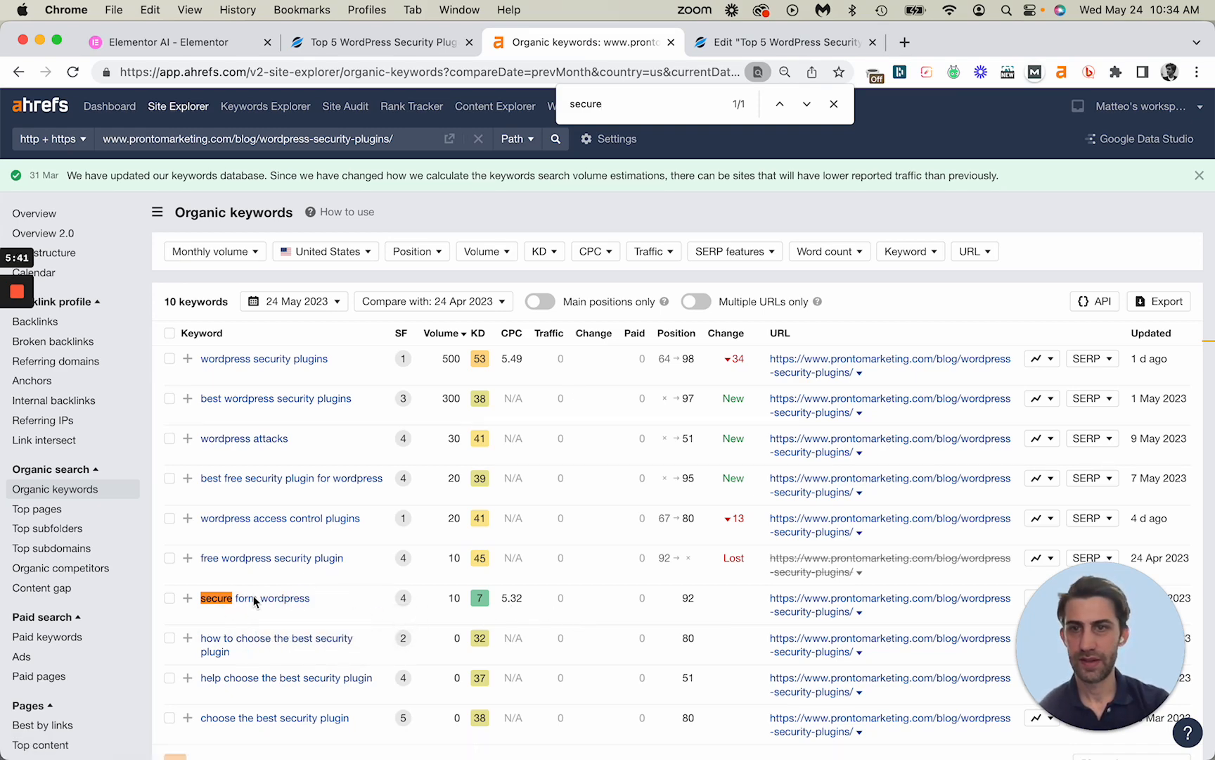
scroll(293, 599, down, 5)
scroll(293, 598, up, 5)
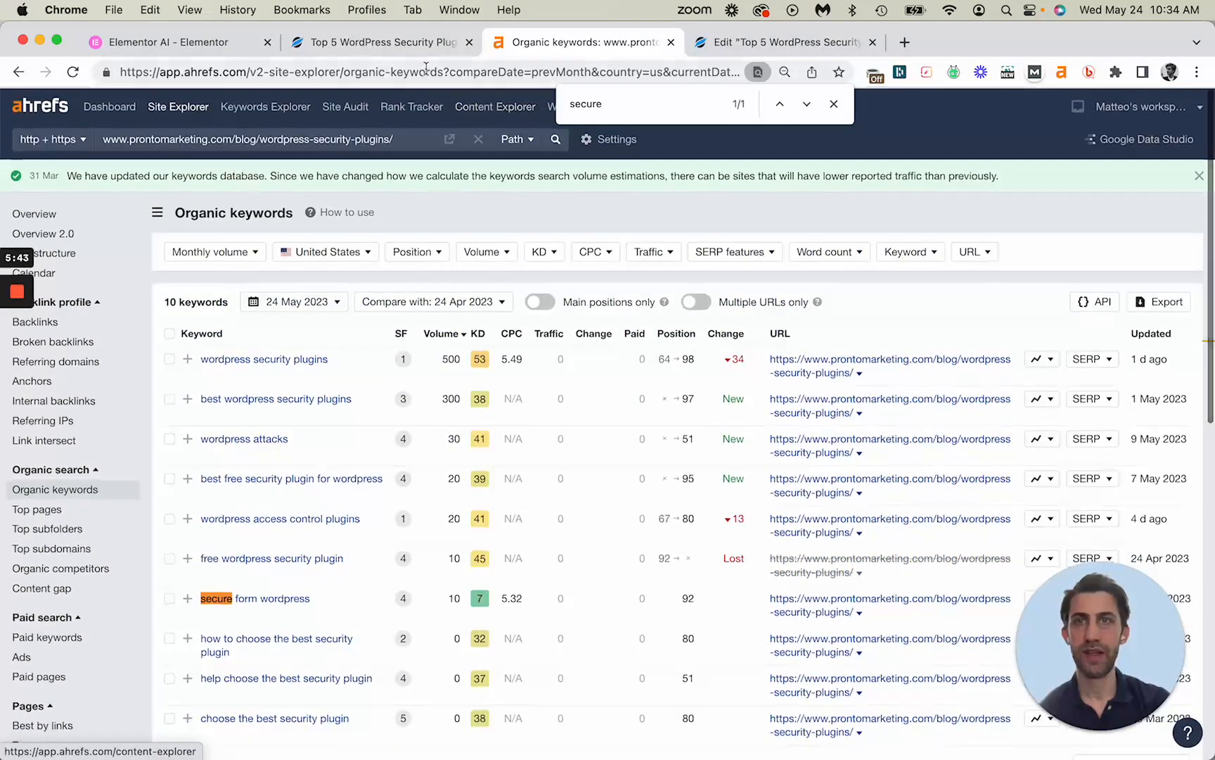
- Return to the post's Google preview in the Elementor editor and append "& safe" to the SEO title
click(426, 45)
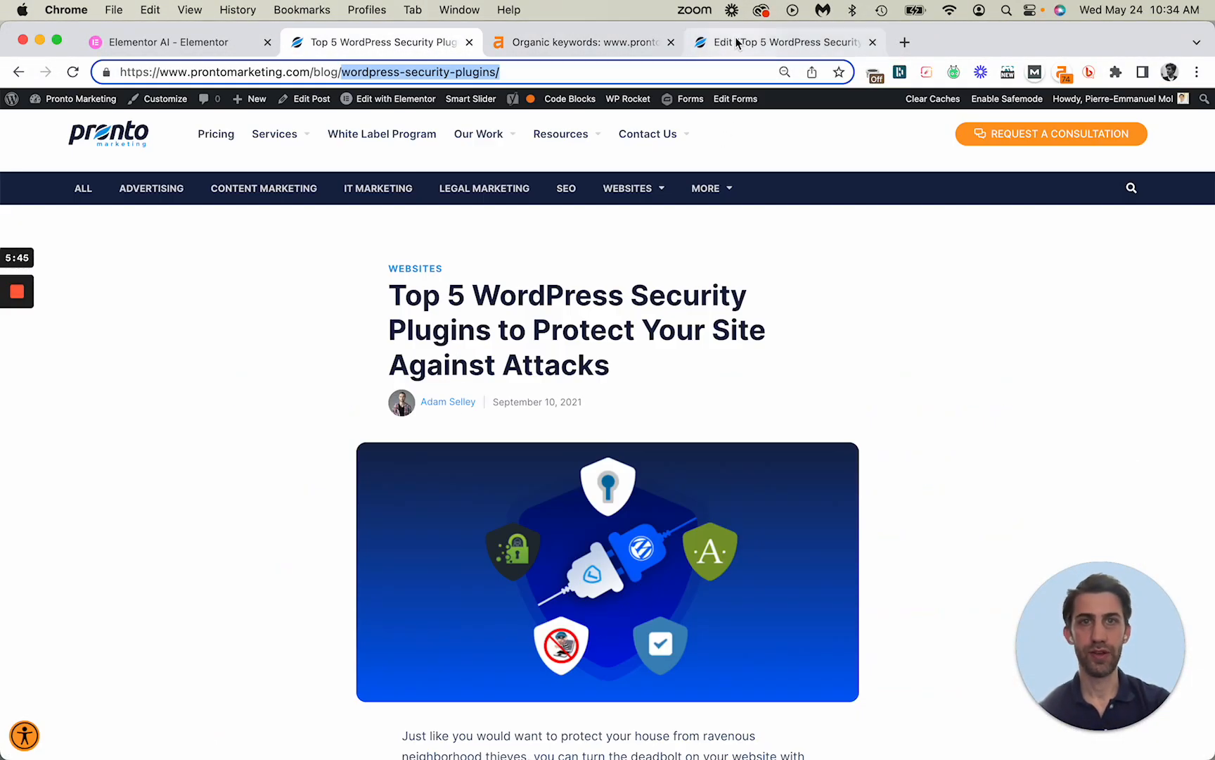
click(737, 43)
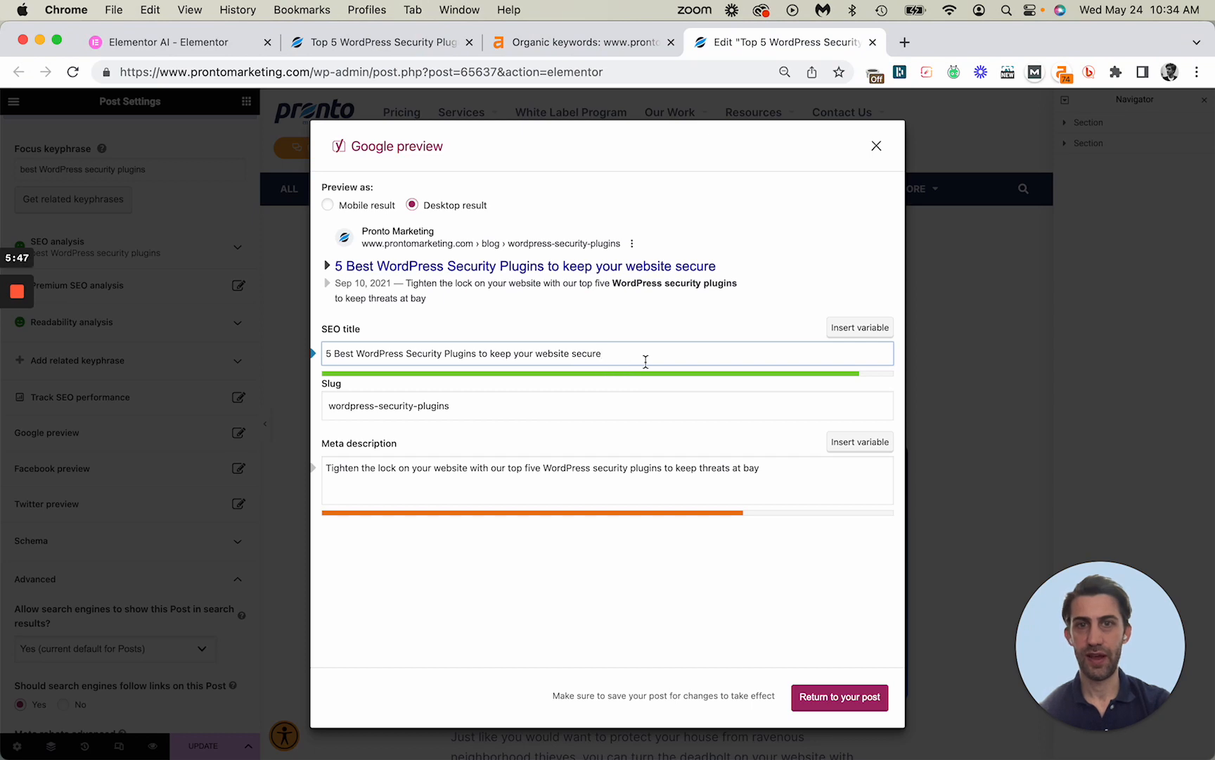
text(*)
key(BackSpace)
key(BackSpace)
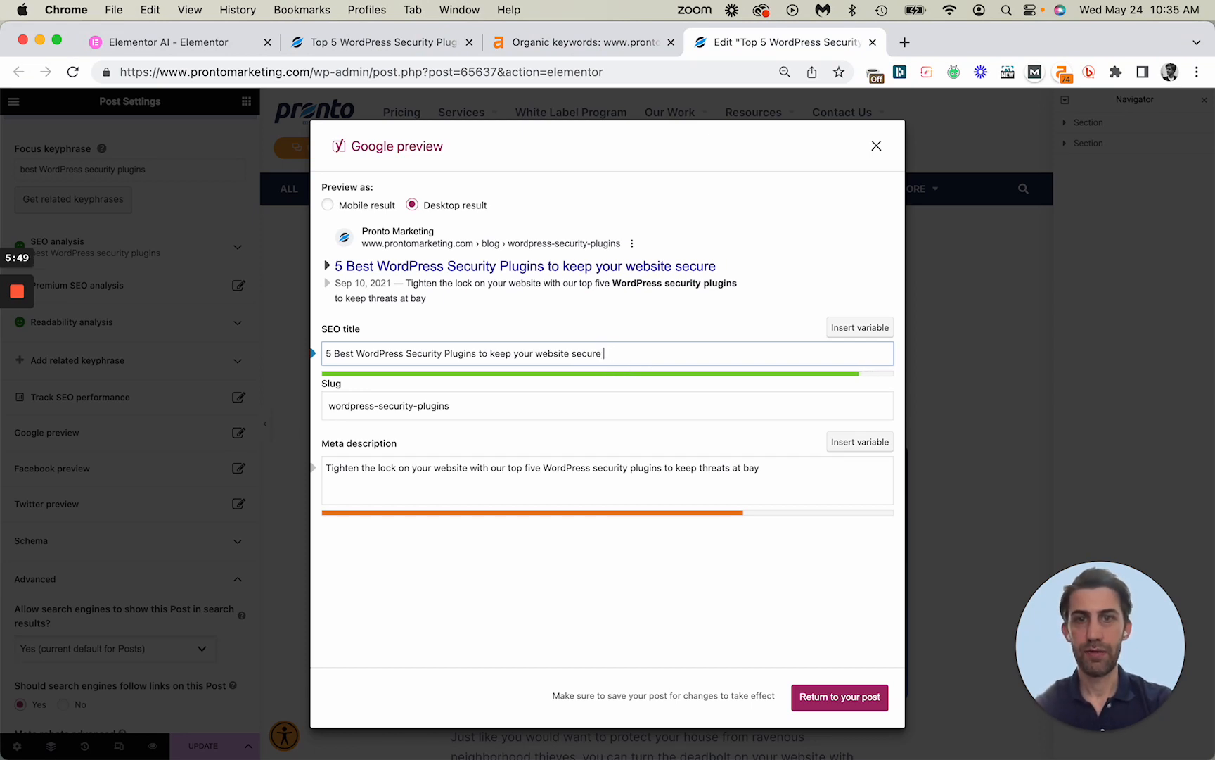
text(& safe)
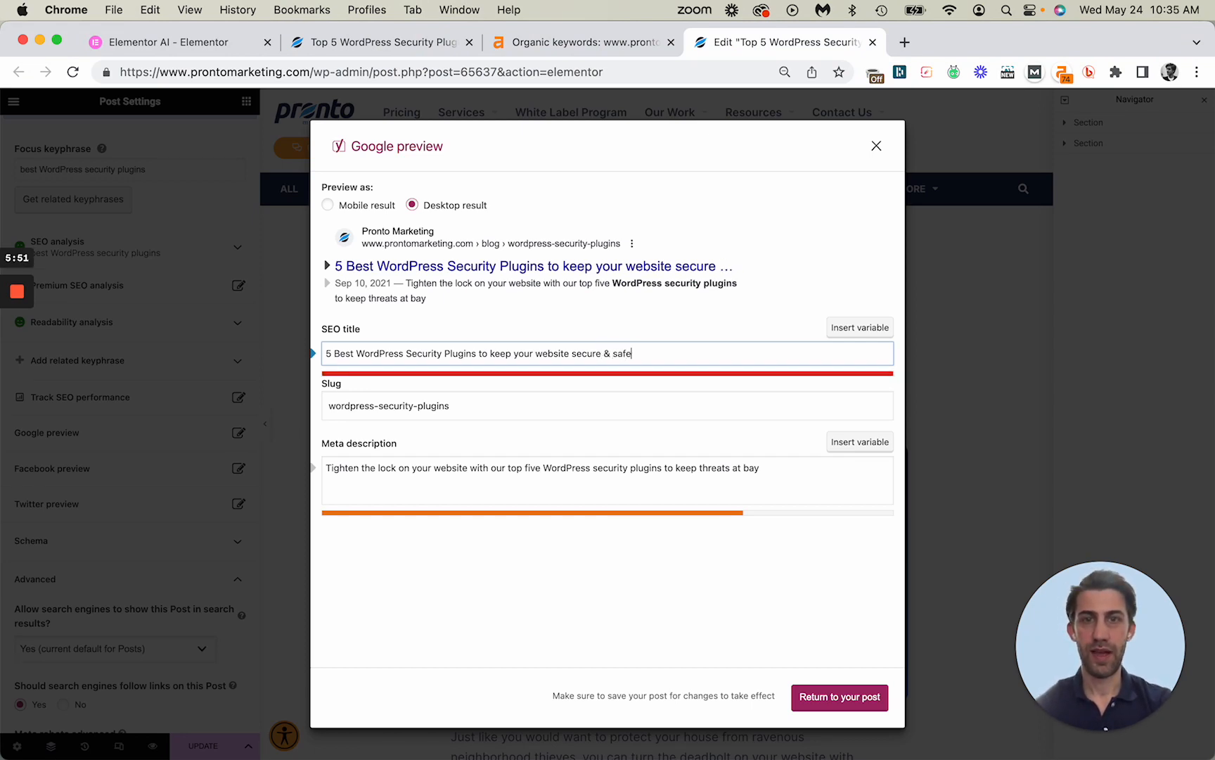
- Remove "& safe" from the end of the SEO title
key(BackSpace)
key(BackSpace)
key(BackSpace)
key(BackSpace)
key(BackSpace)
key(BackSpace)
key(BackSpace)
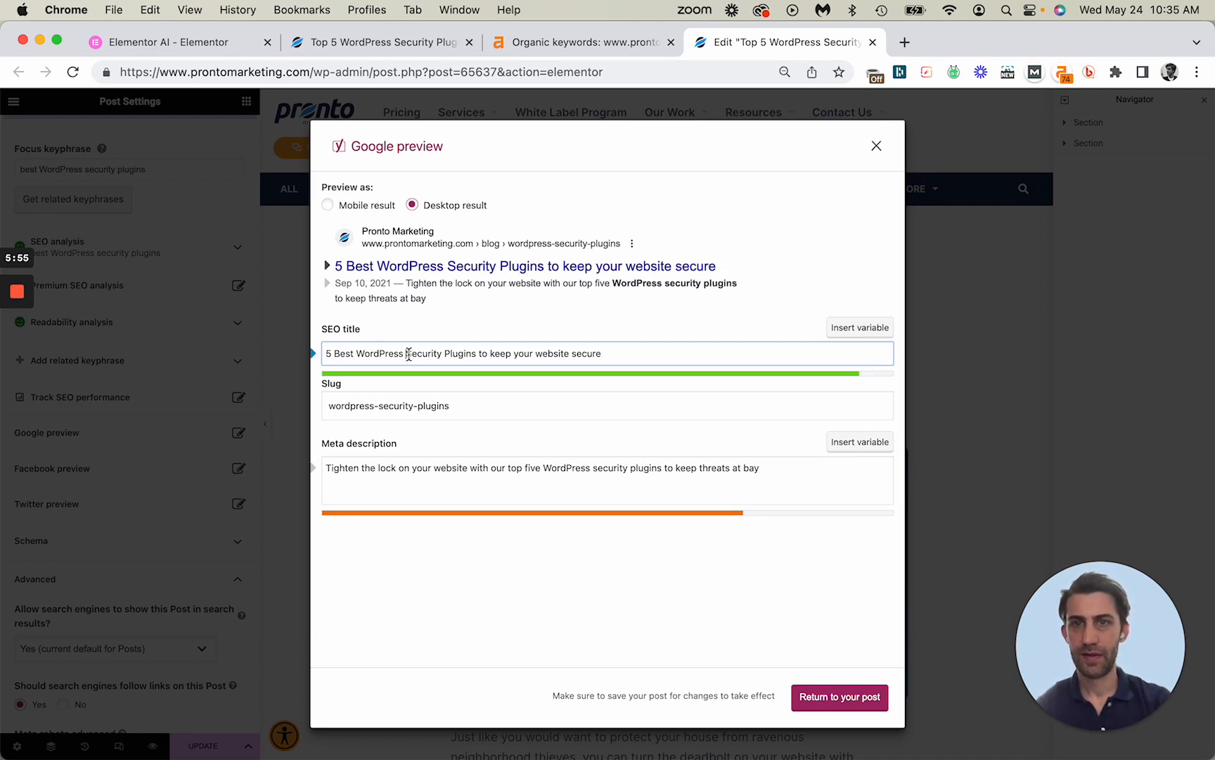
- Change "Security Plugins" to lowercase "security plugins" in the SEO title
click(408, 354)
key(BackSpace)
text(s)
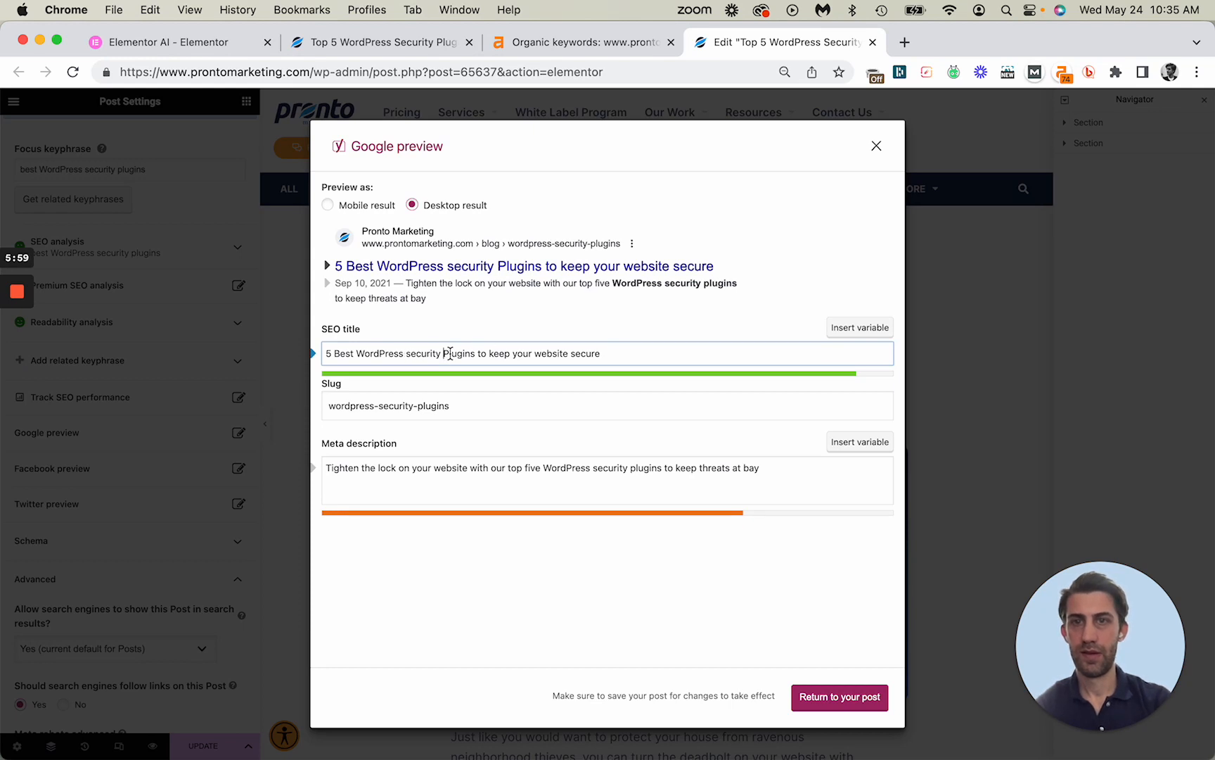
click(450, 354)
key(BackSpace)
text(p)
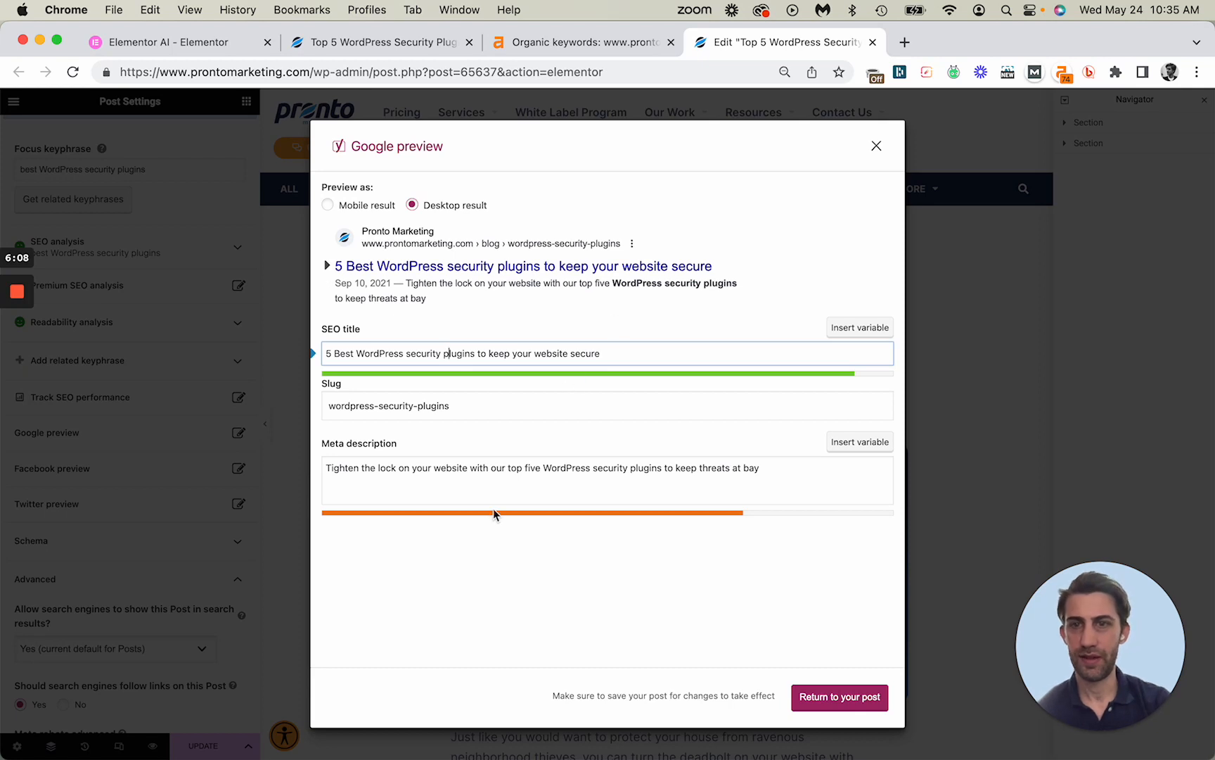
- In the meta description, insert "recommended" before "WordPress" and append "and your site safe!" to the end
click(411, 476)
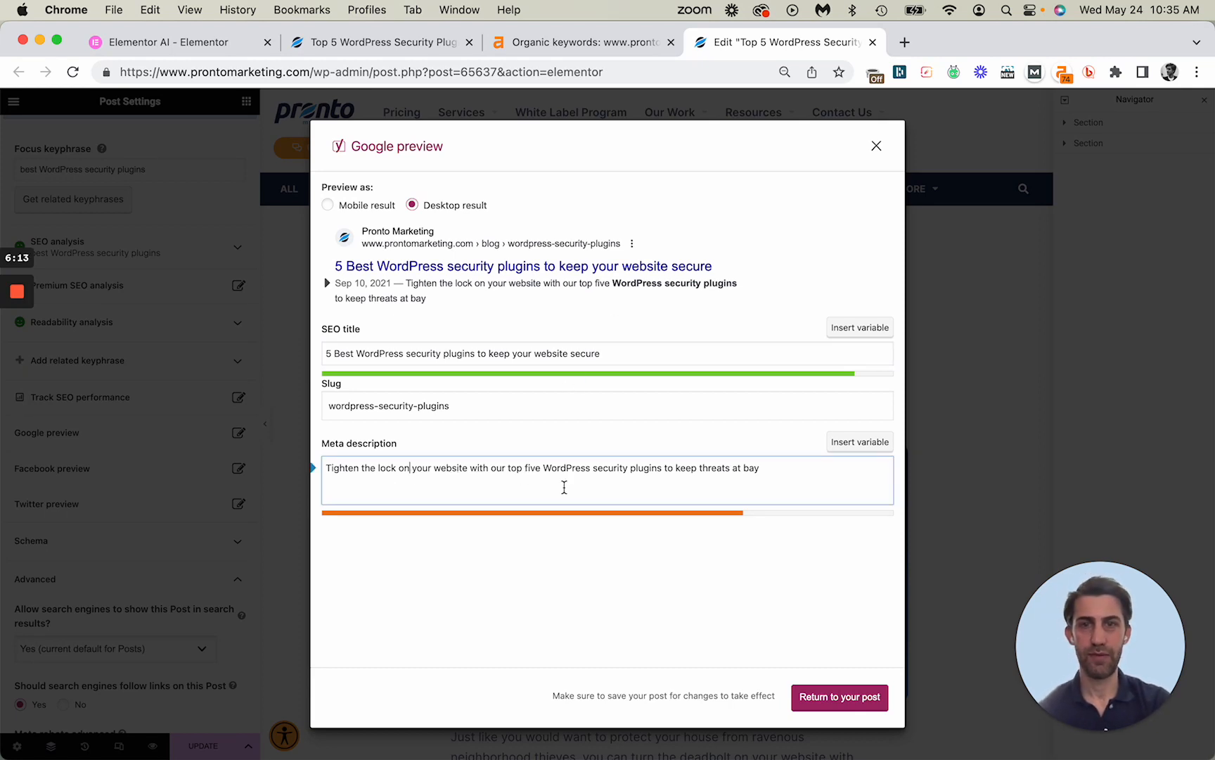
drag(522, 468, 507, 468)
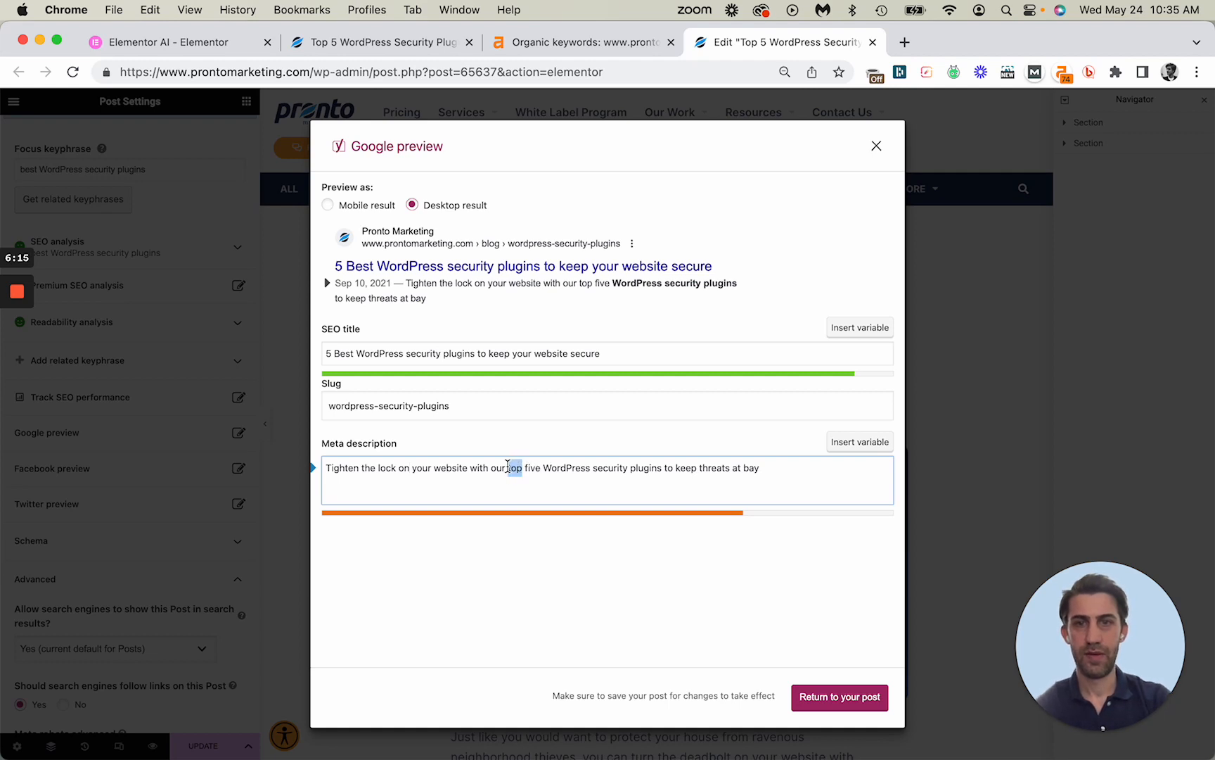
key(Right)
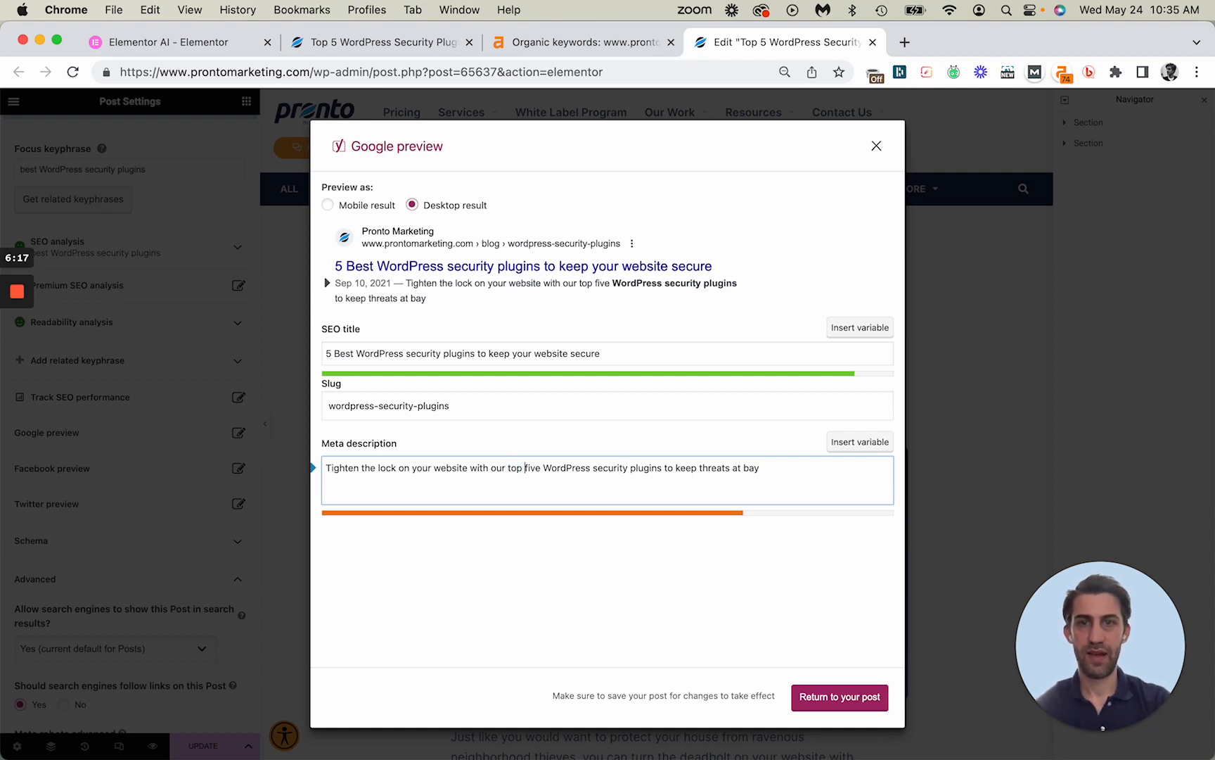
text(recommend)
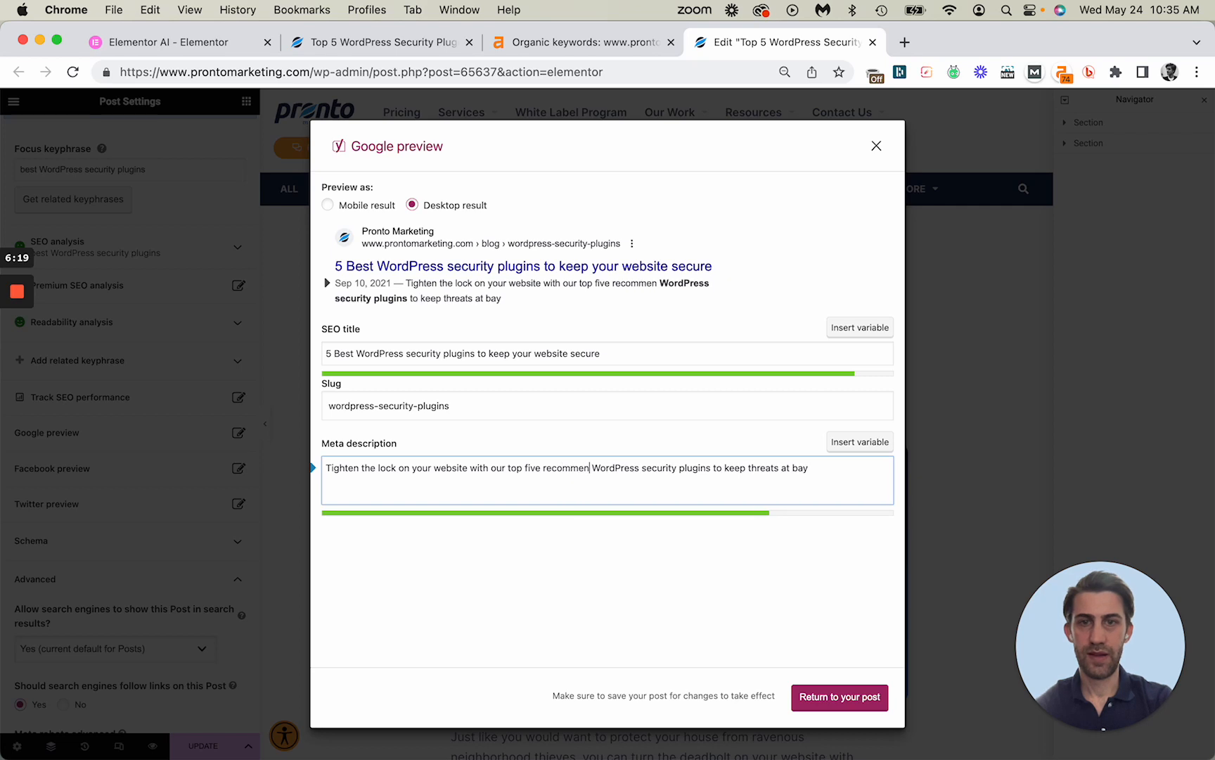
text(ed)
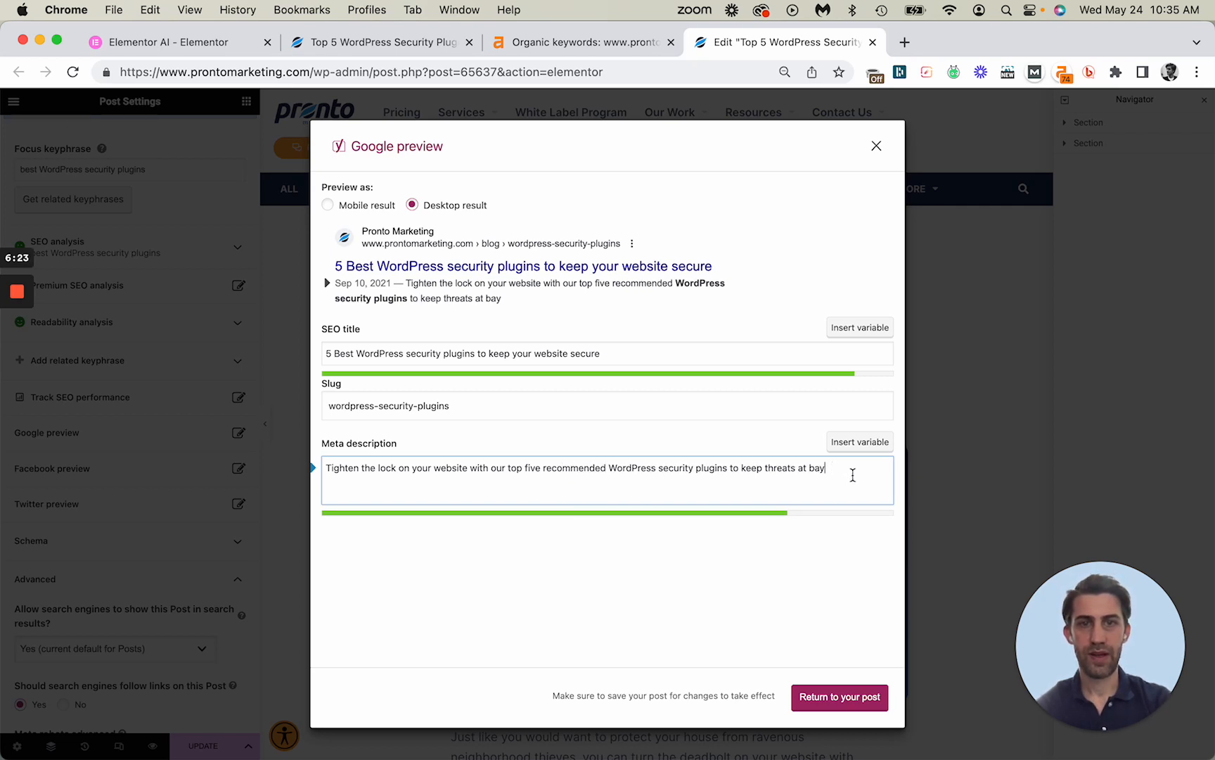
text( and )
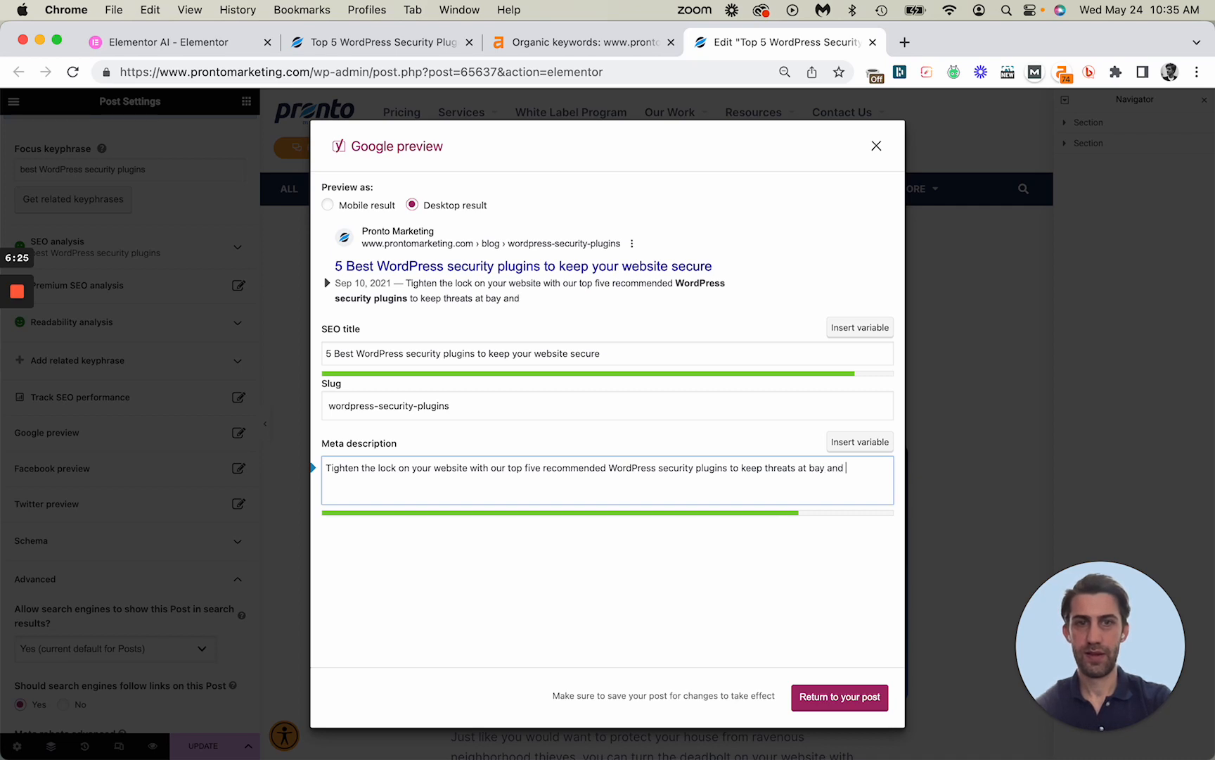
text(your site safe!)
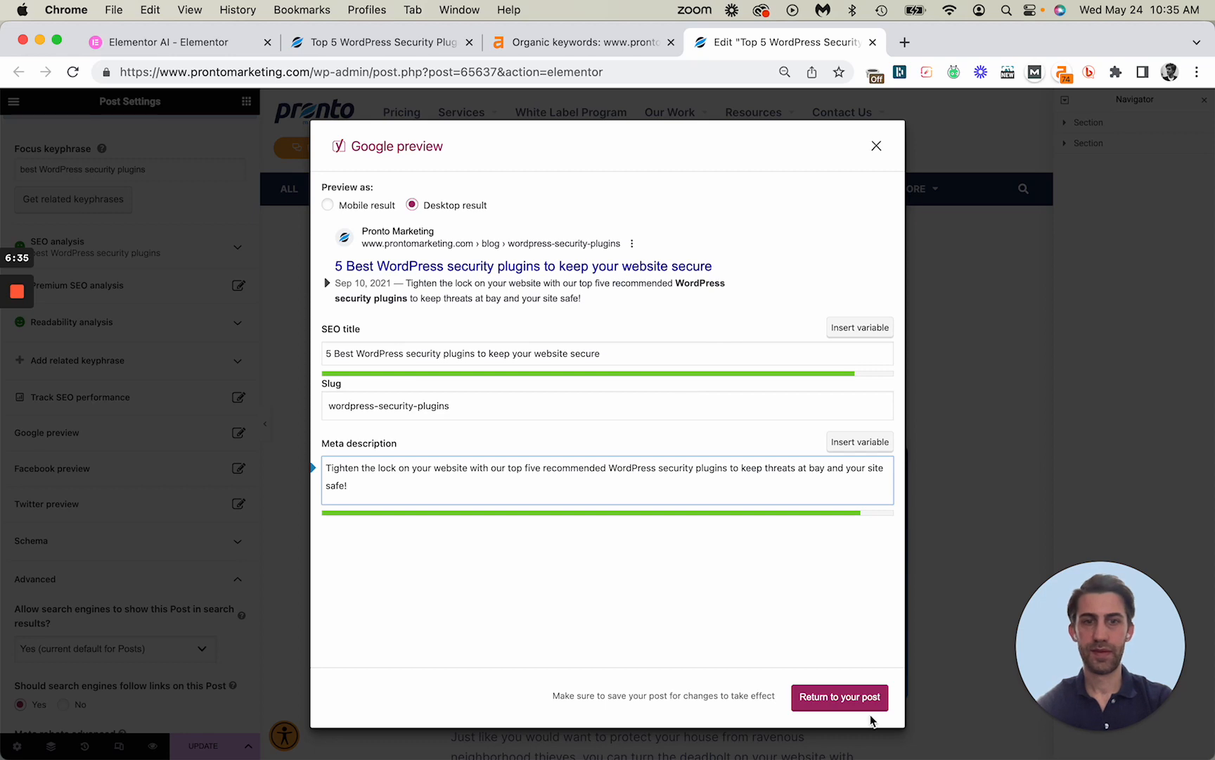
- Change the post's slug to "best-wordpress-security-plugins" and return from the Google preview to the post
click(661, 415)
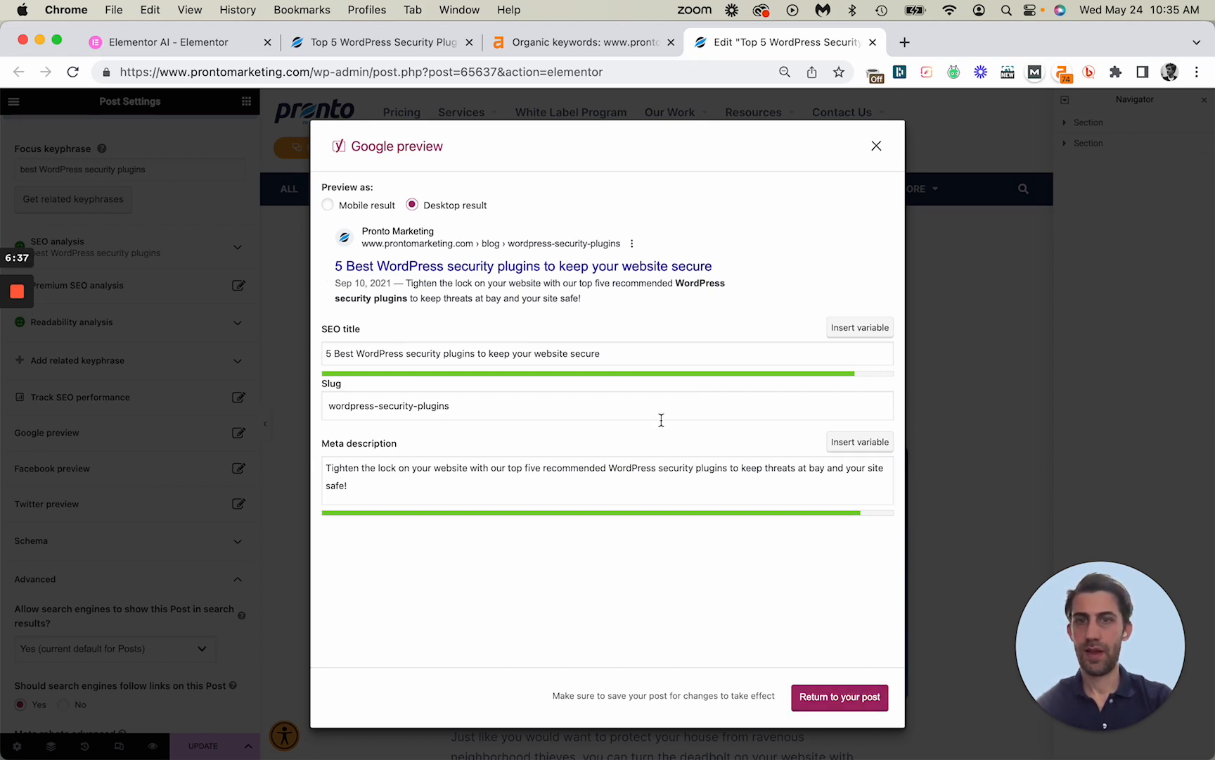
key(super+a)
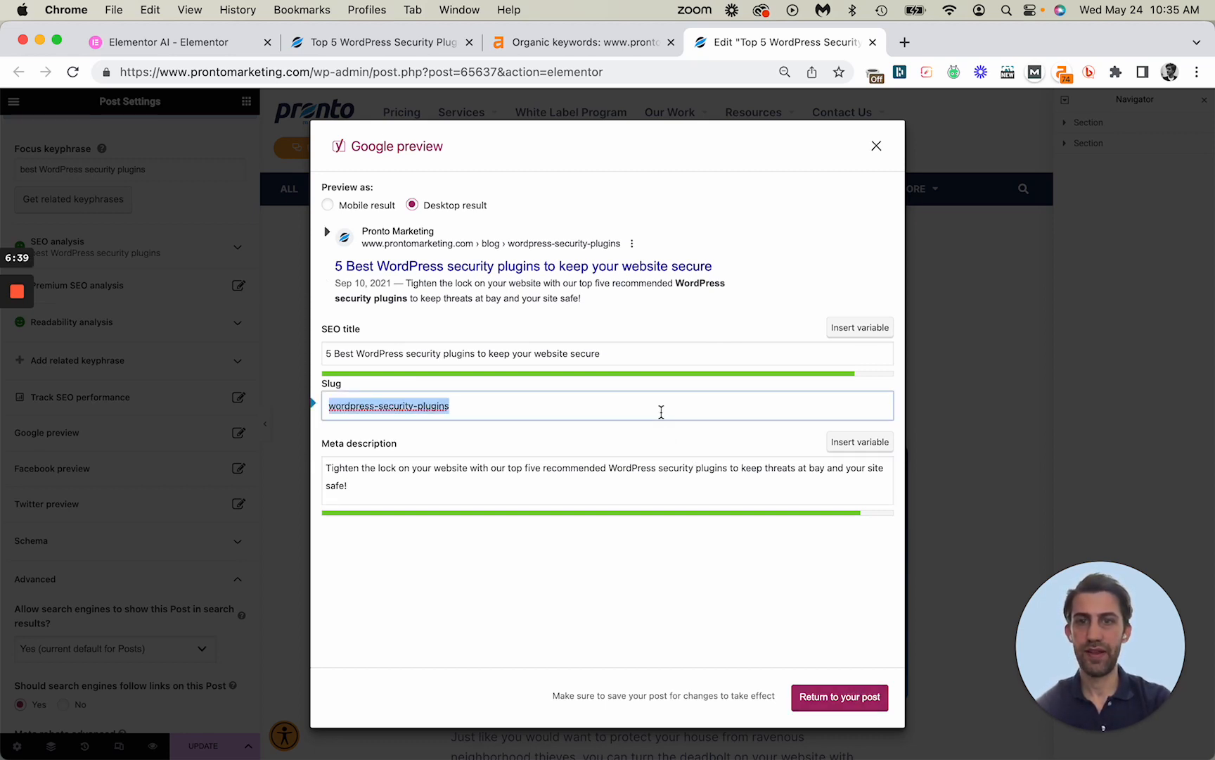
key(Left)
text(best-)
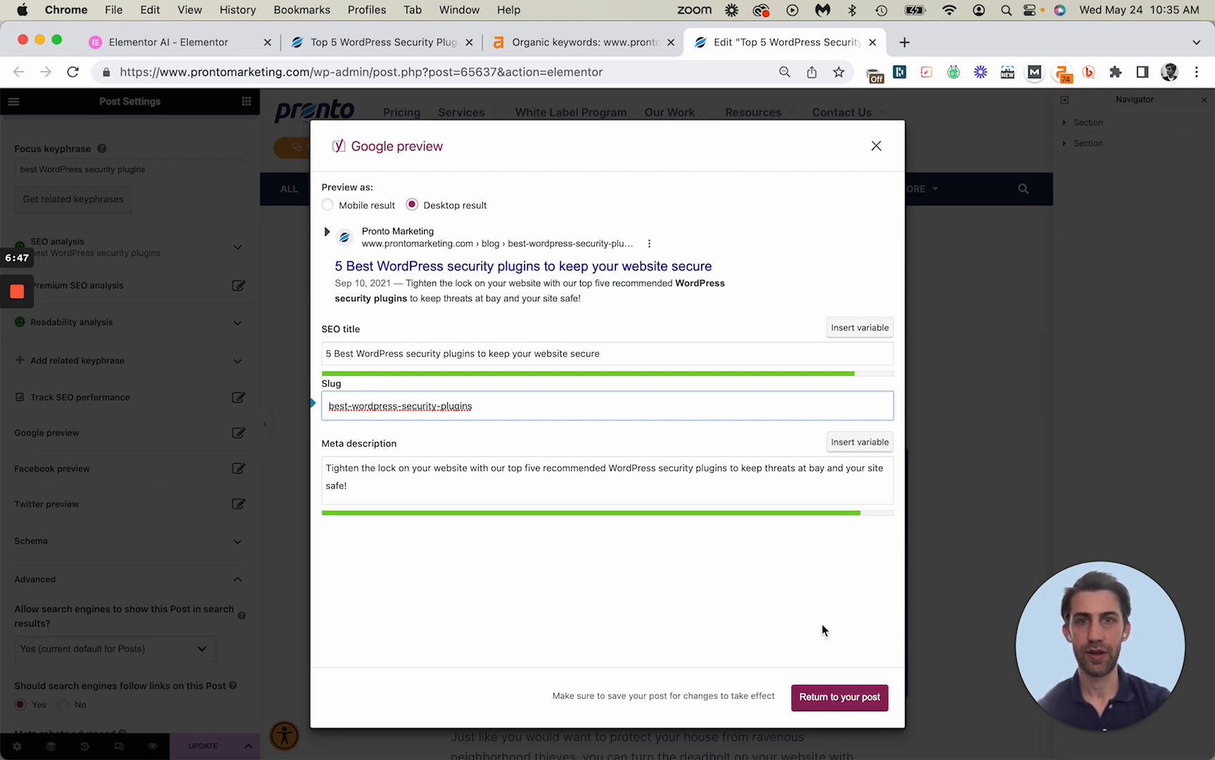
click(328, 205)
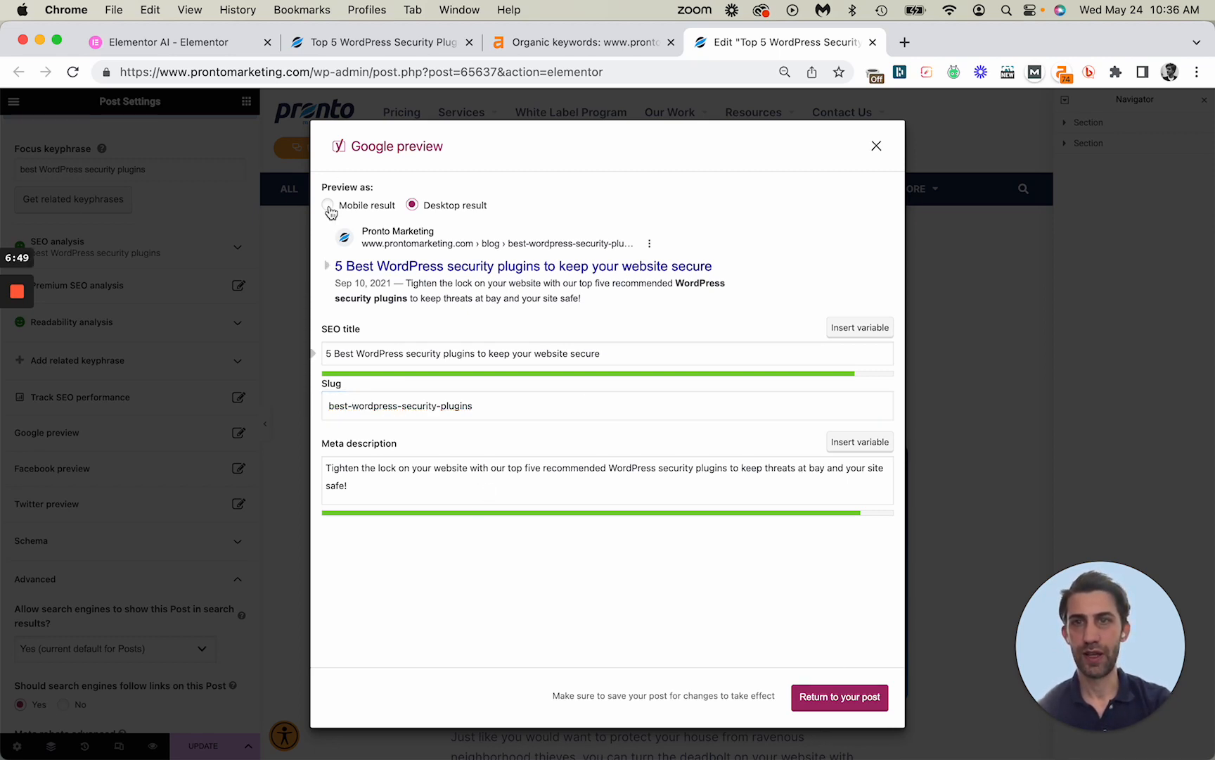
click(414, 205)
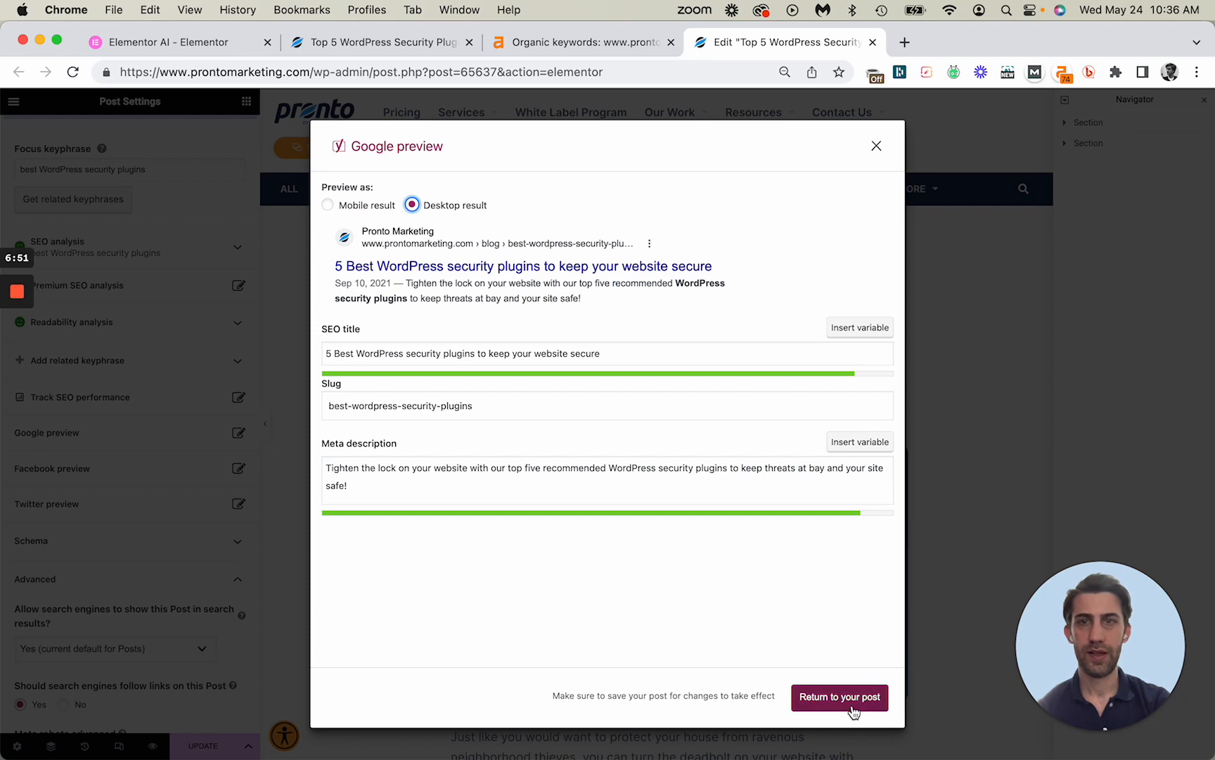
click(838, 697)
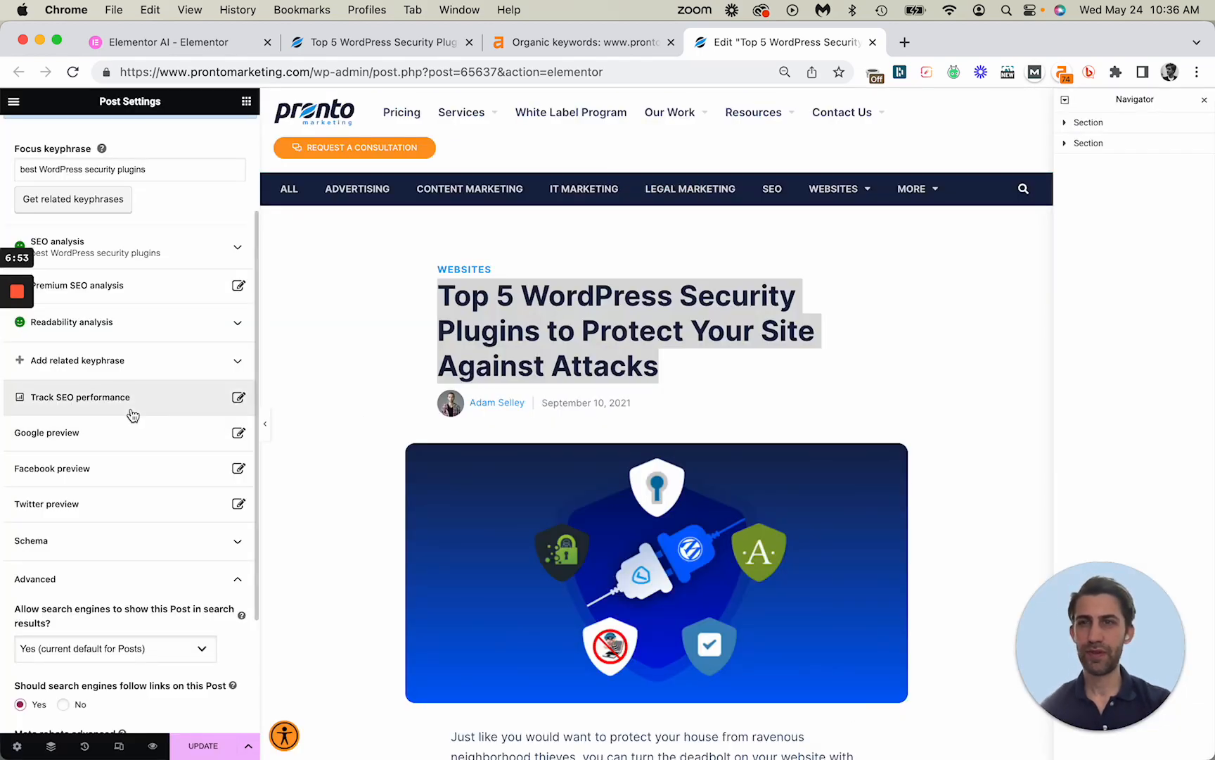
- Open the AI writing assistant for the post title in the general settings and start connecting Elementor AI
scroll(132, 415, up, 4)
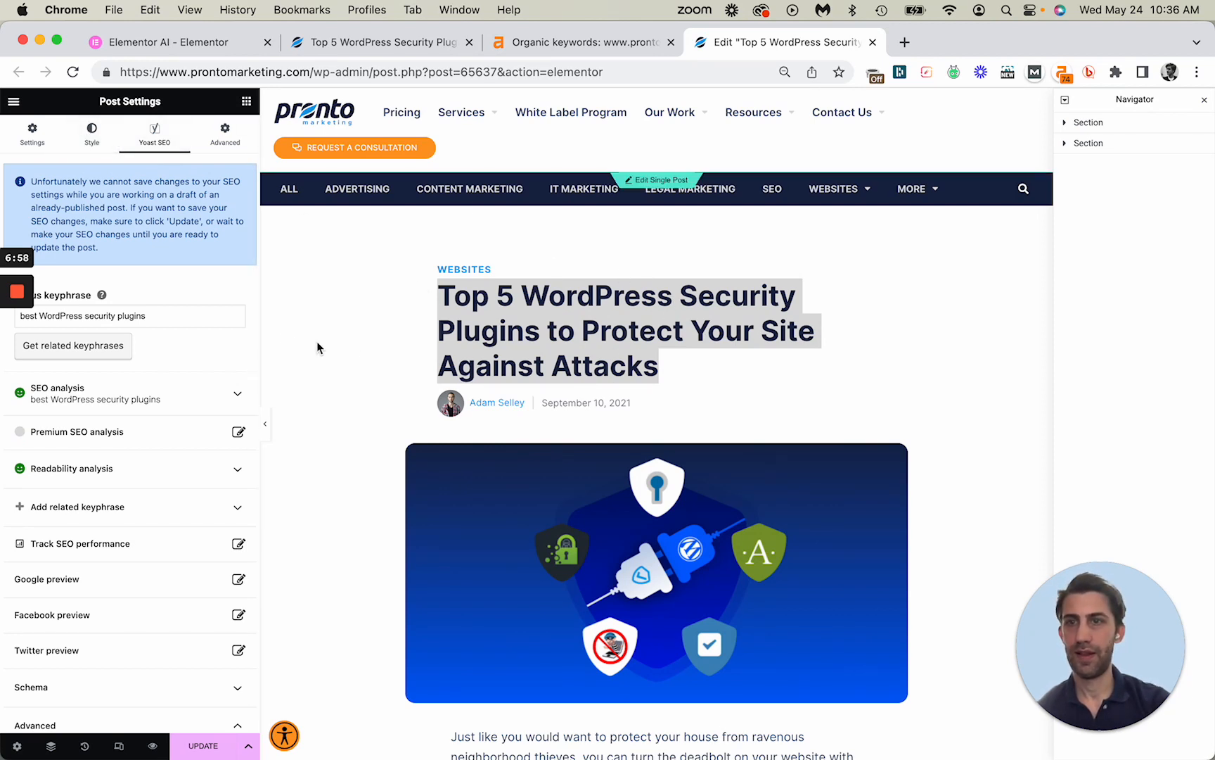
click(40, 145)
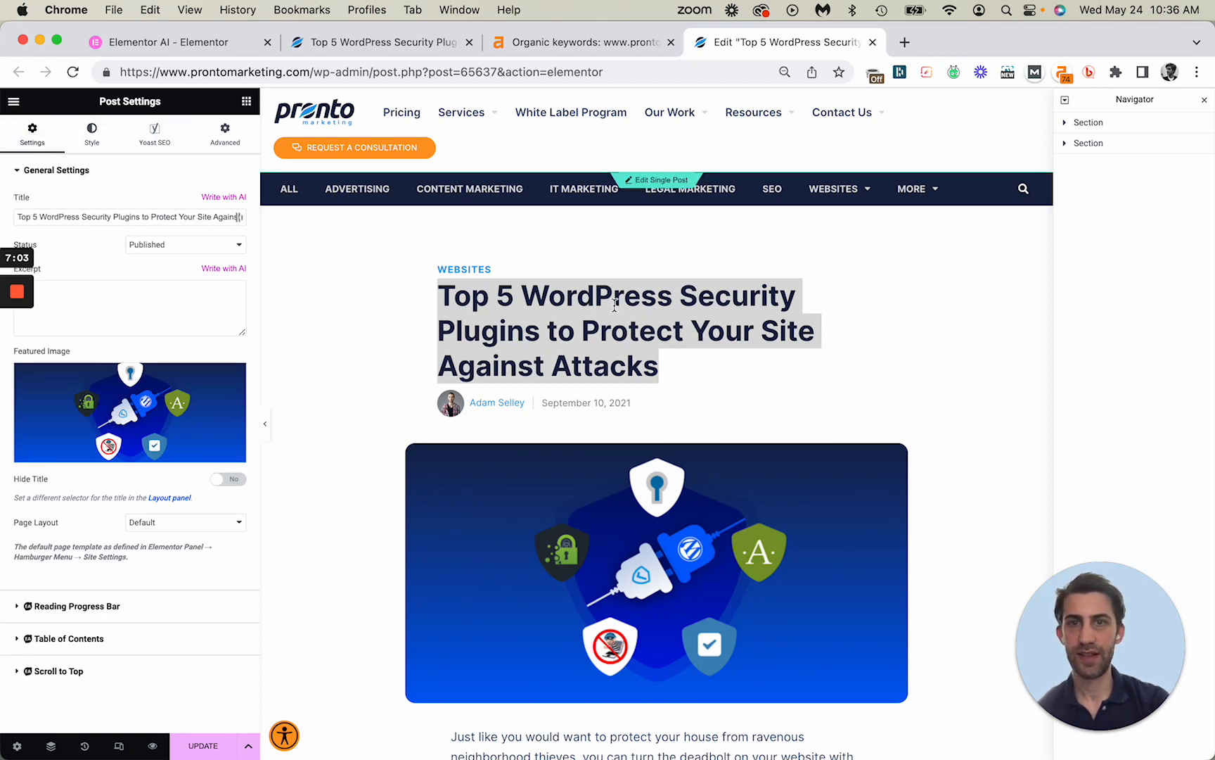
click(231, 194)
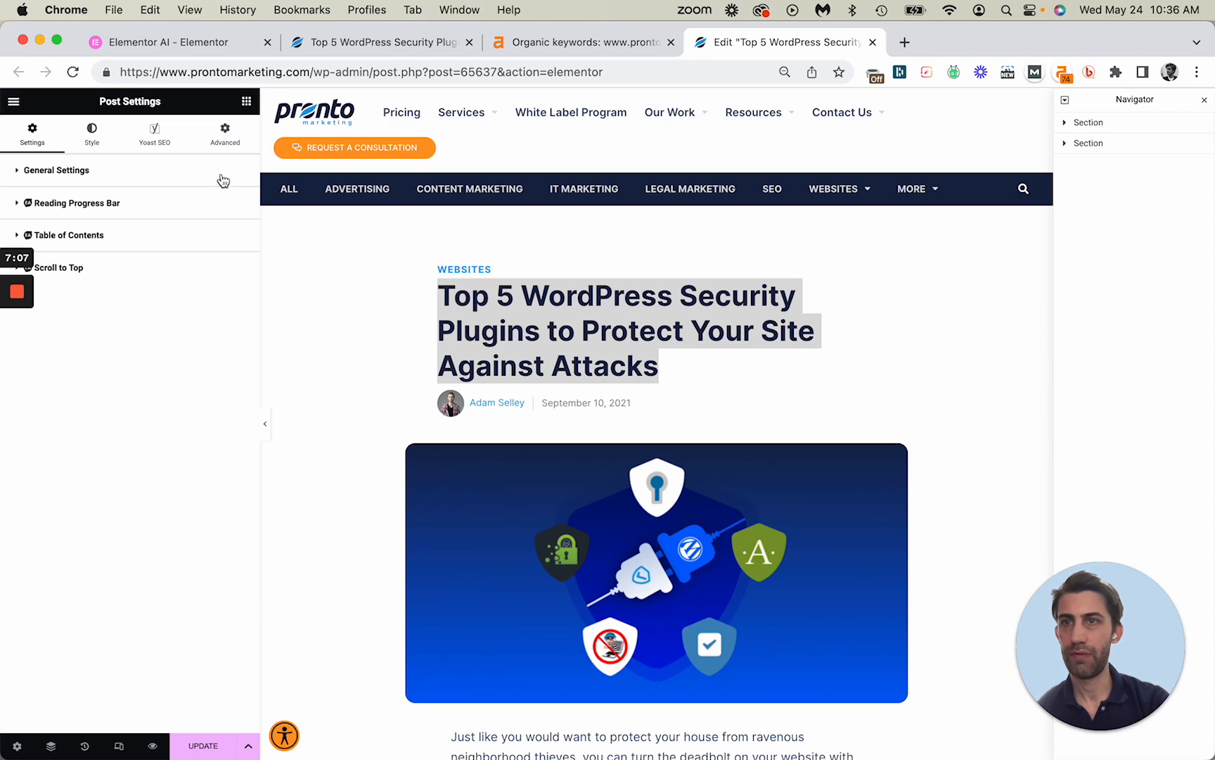
click(223, 179)
click(229, 199)
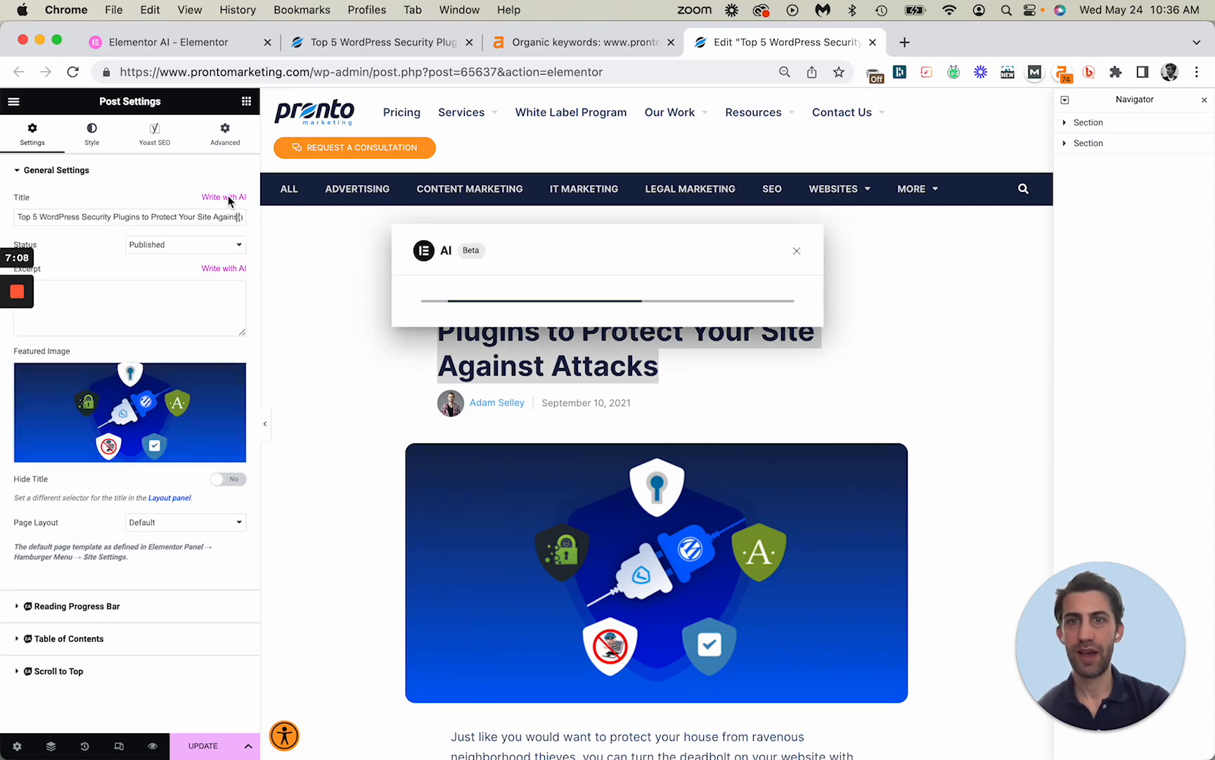
click(478, 225)
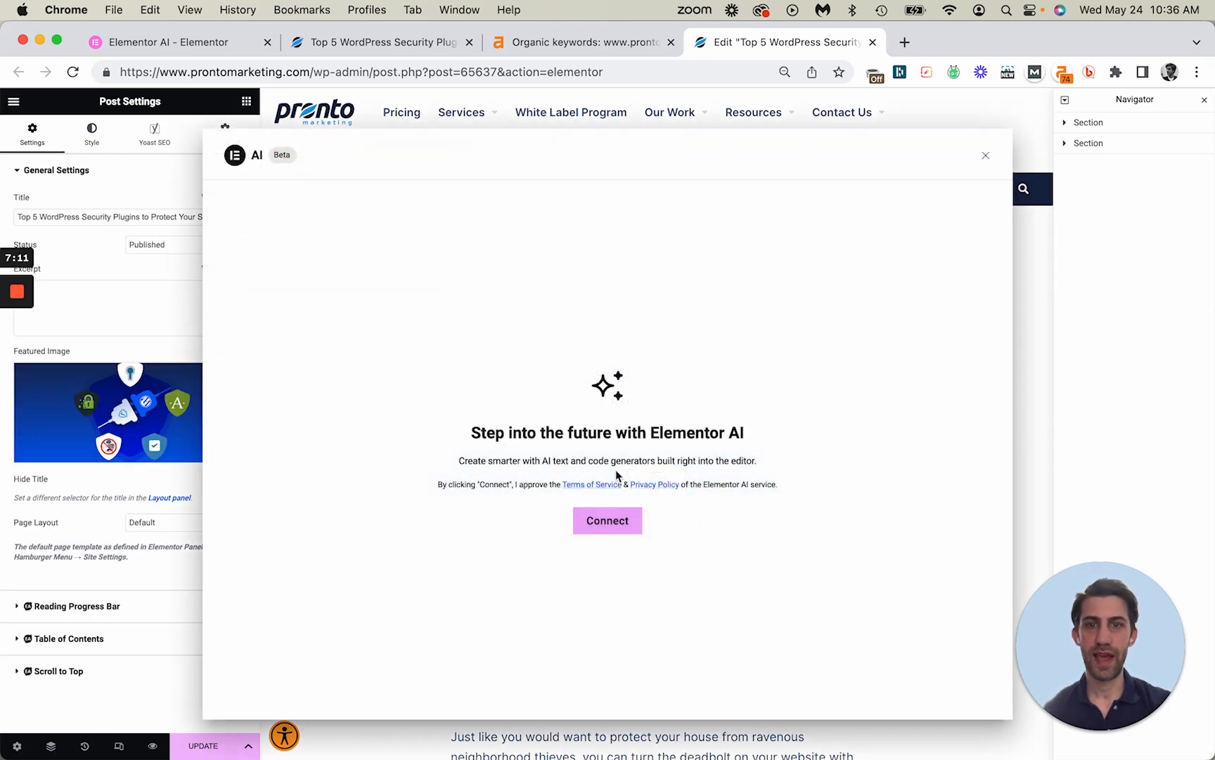
click(624, 529)
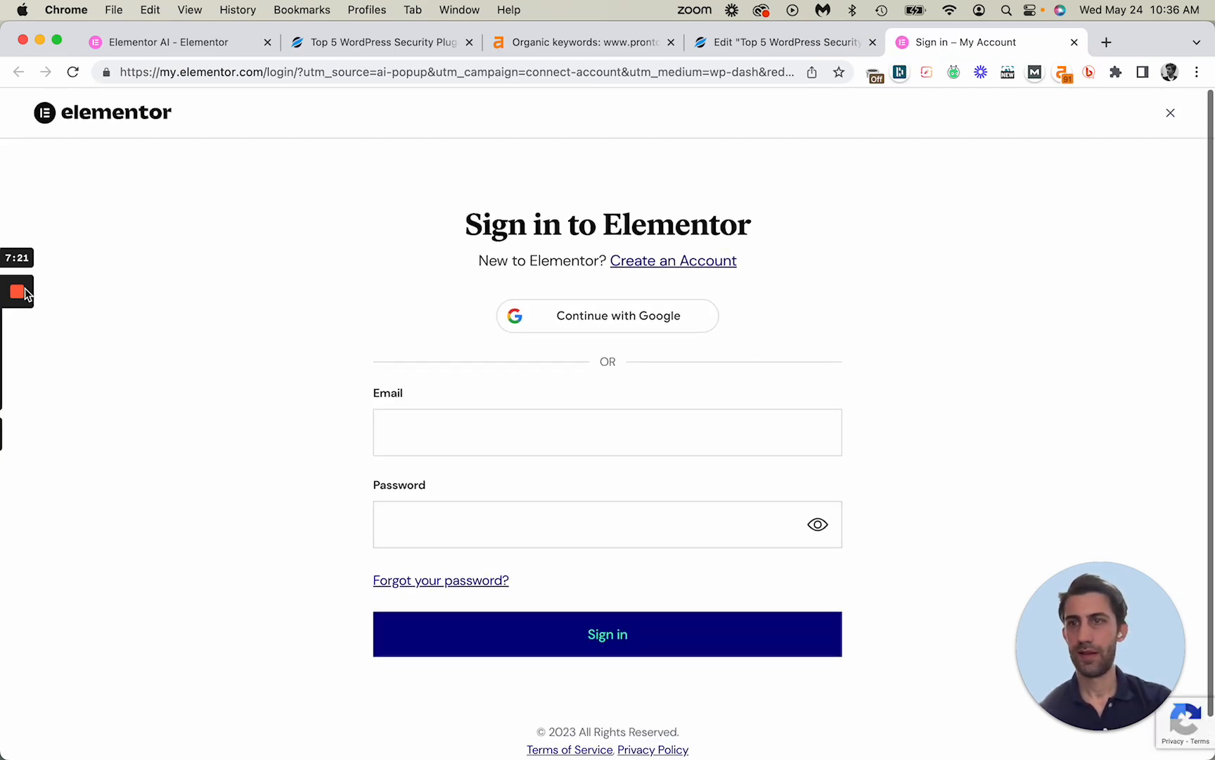
click(18, 360)
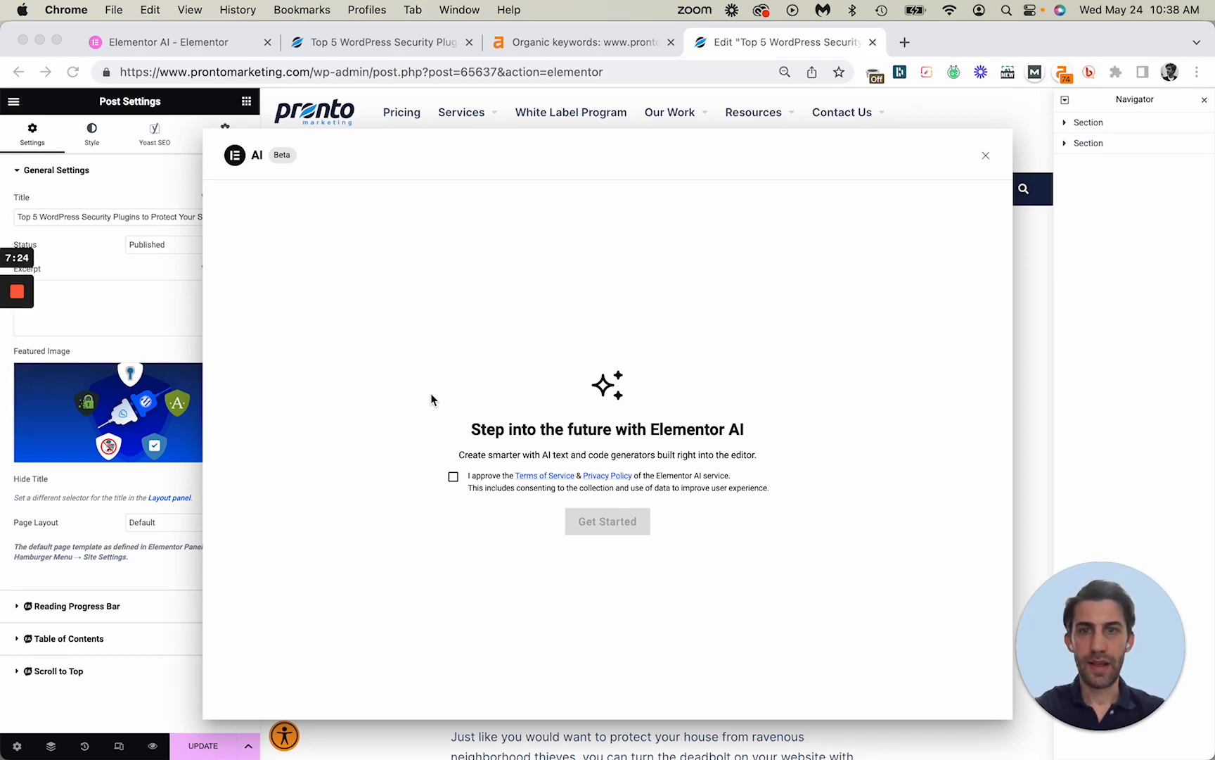
- Approve the Elementor AI terms of service and privacy policy and get started with the assistant
click(451, 479)
click(453, 477)
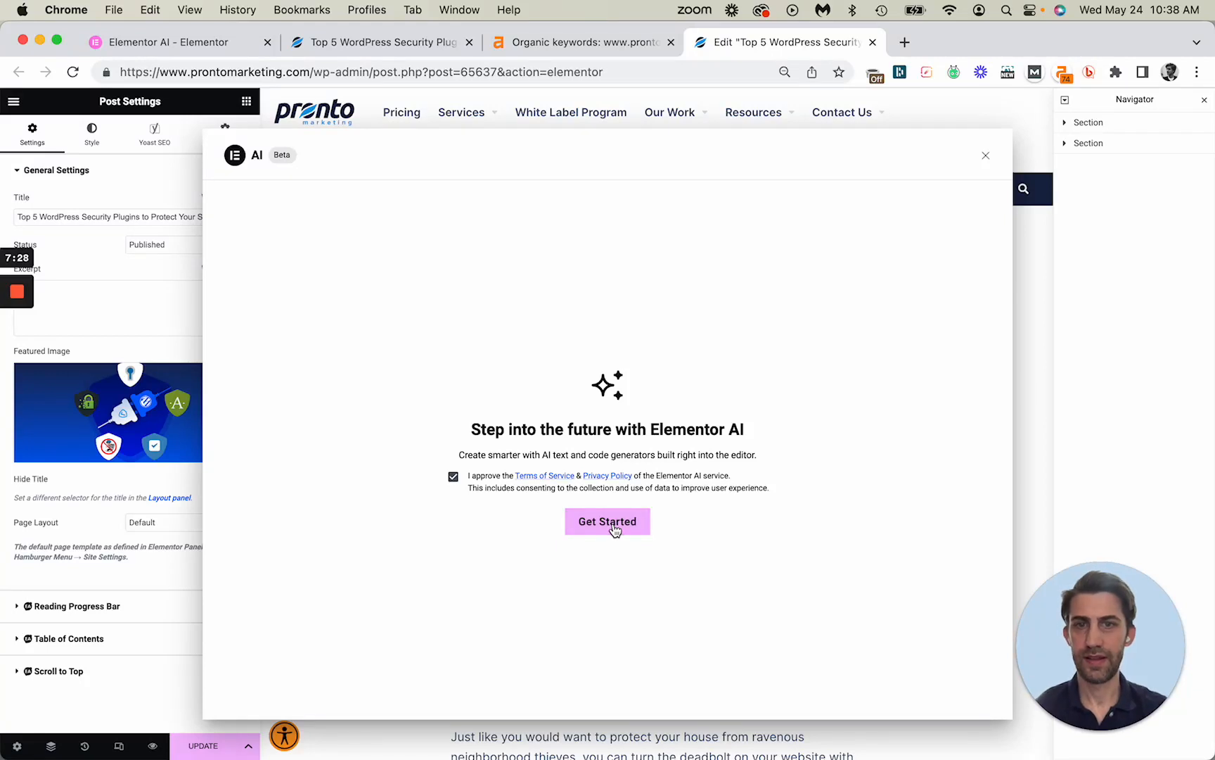
click(609, 522)
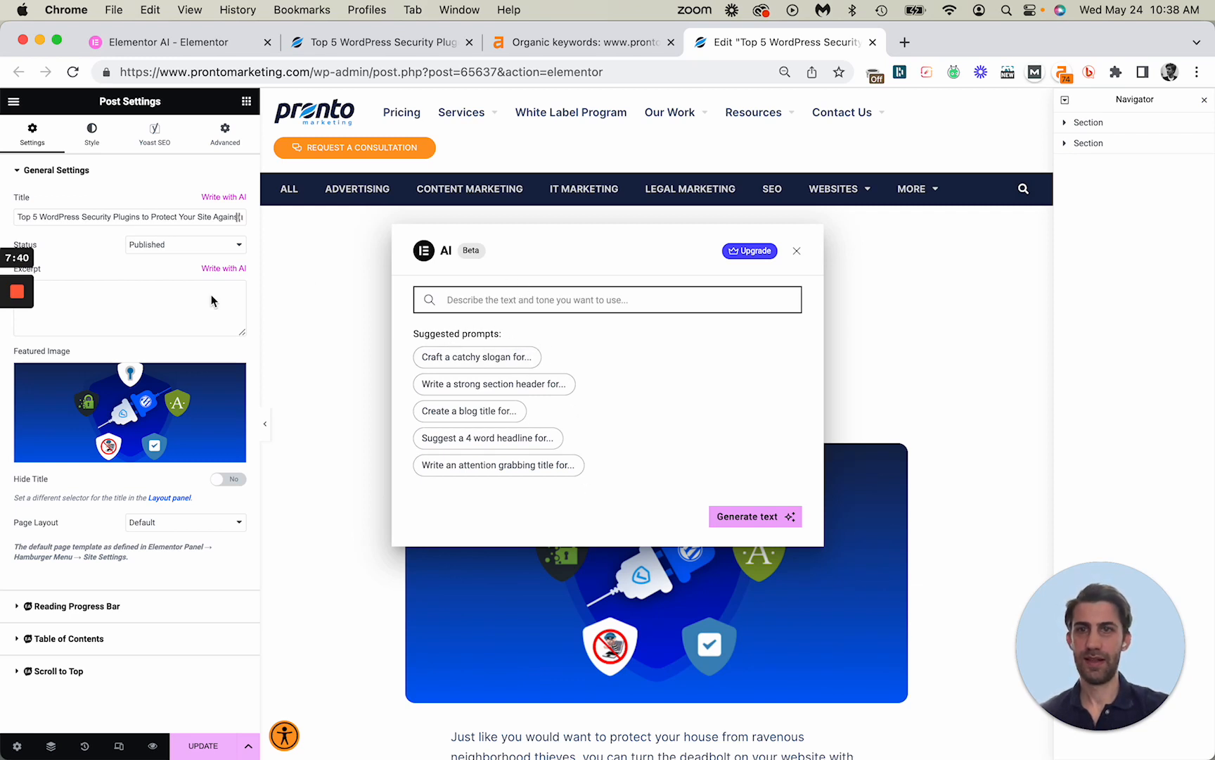
mouse_move(14, 298)
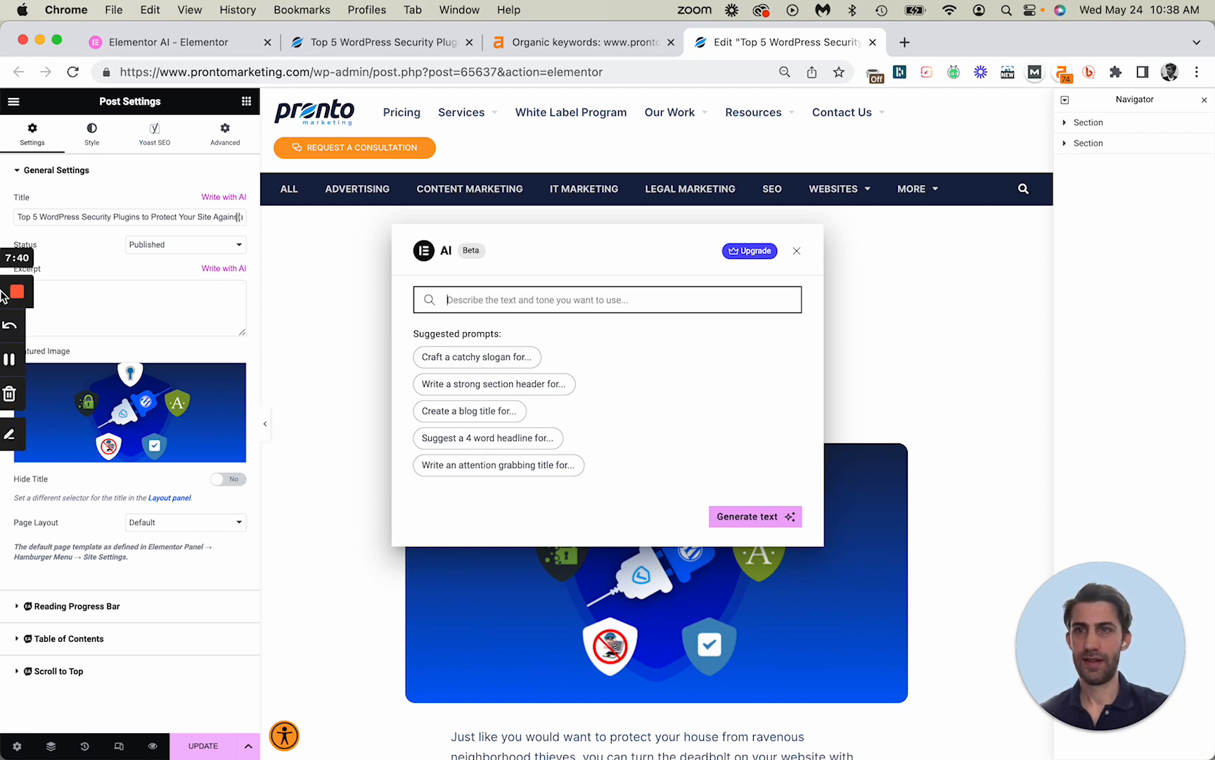
click(17, 361)
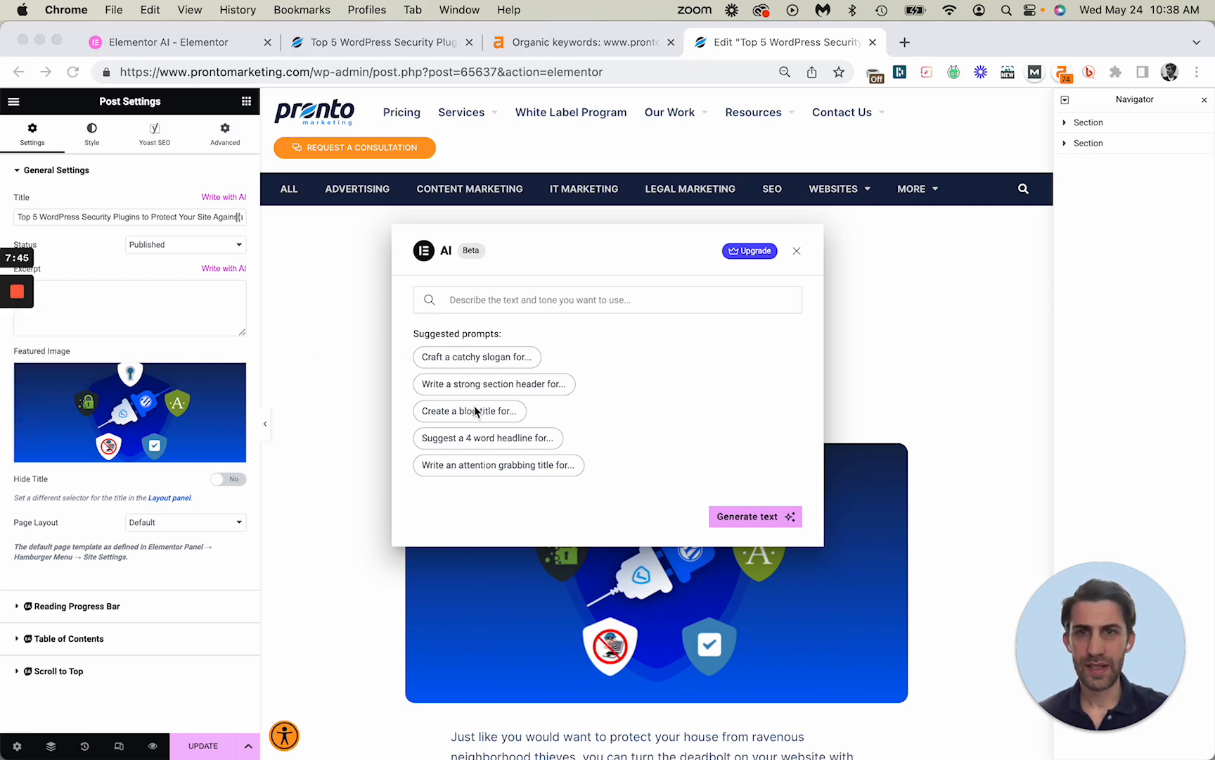
- Use the suggested blog title prompt and complete it as "Create a blog title for the 5 best wordpress security plugins."
click(511, 420)
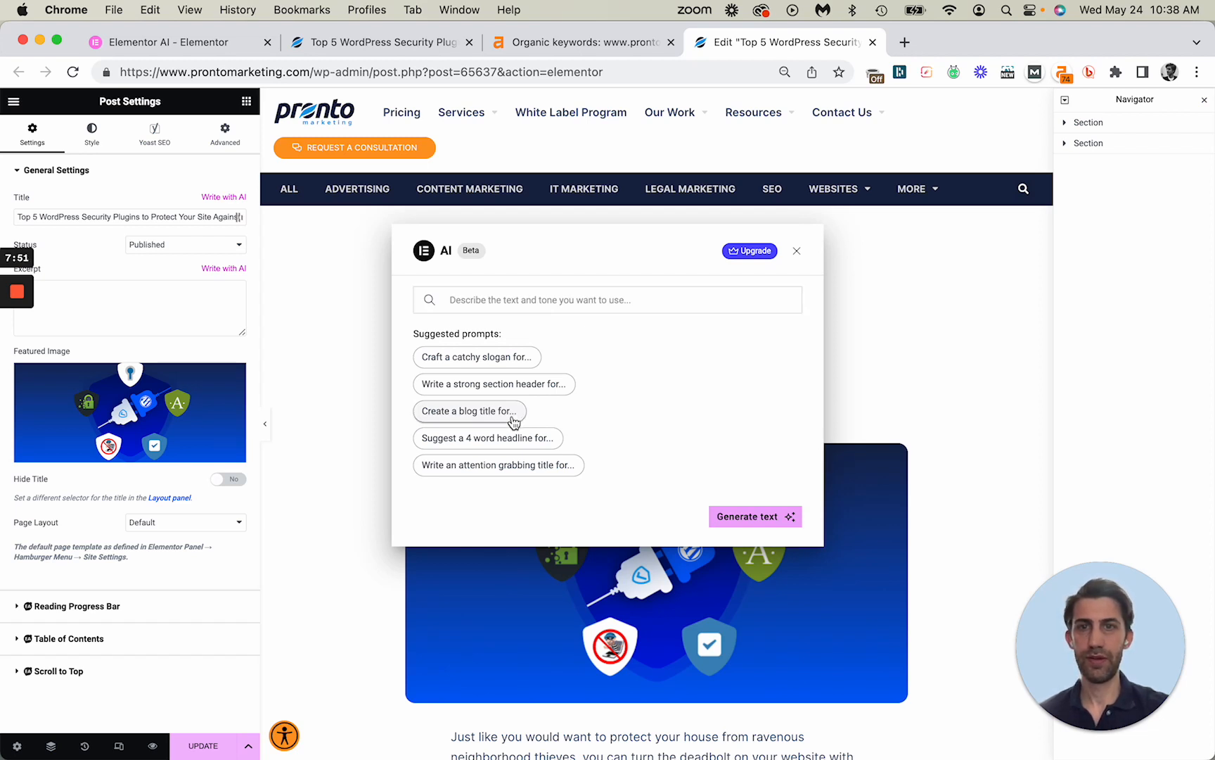
click(512, 415)
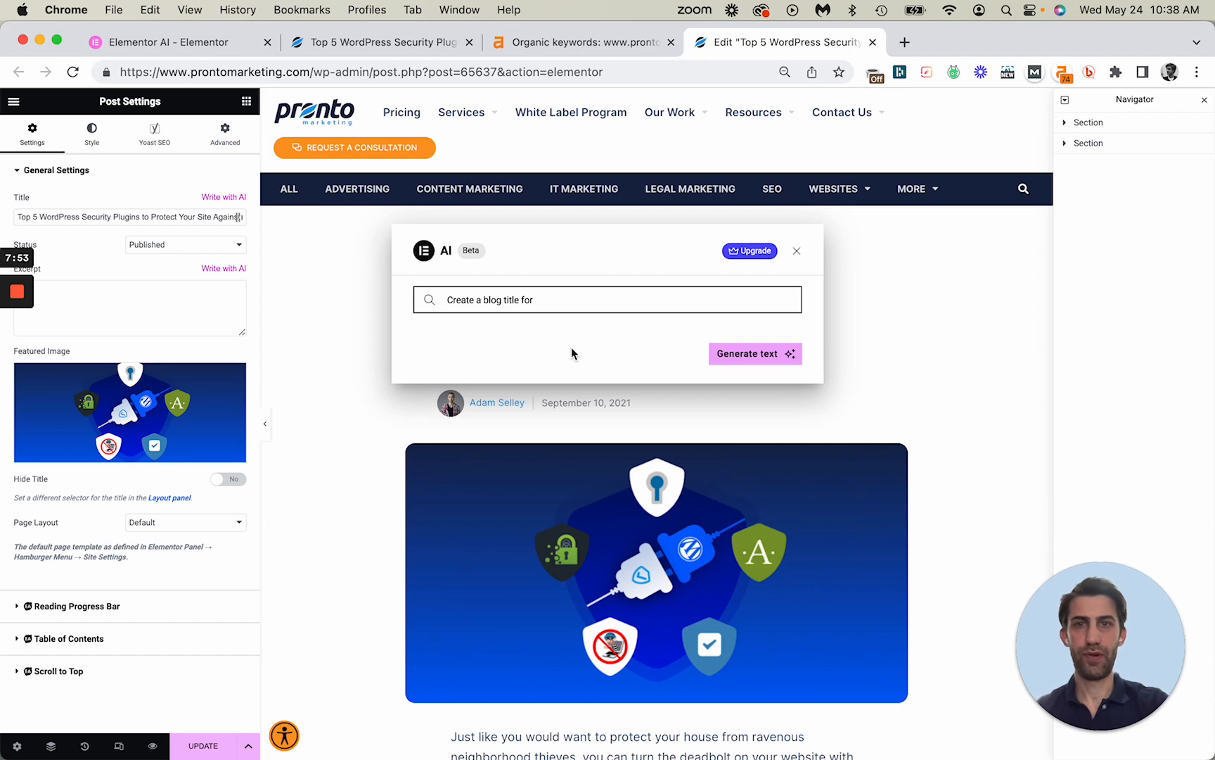
text(the 5 b)
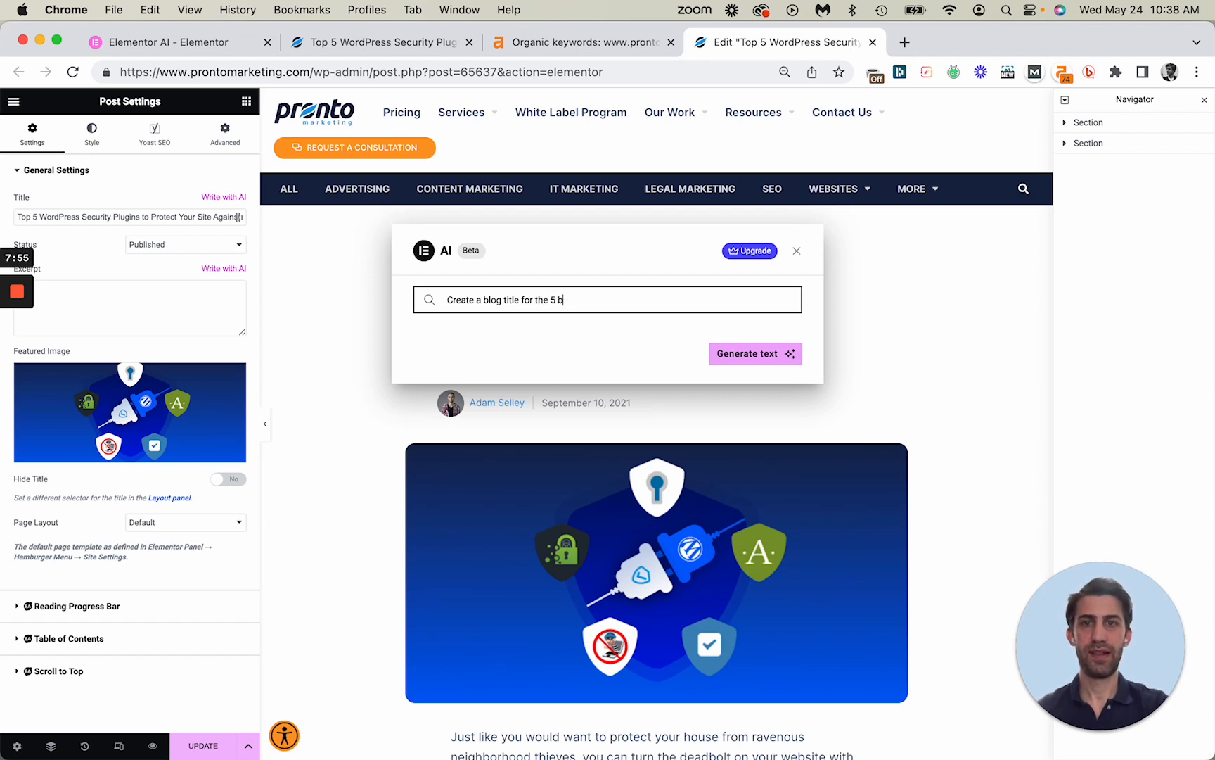
text(est wordpress)
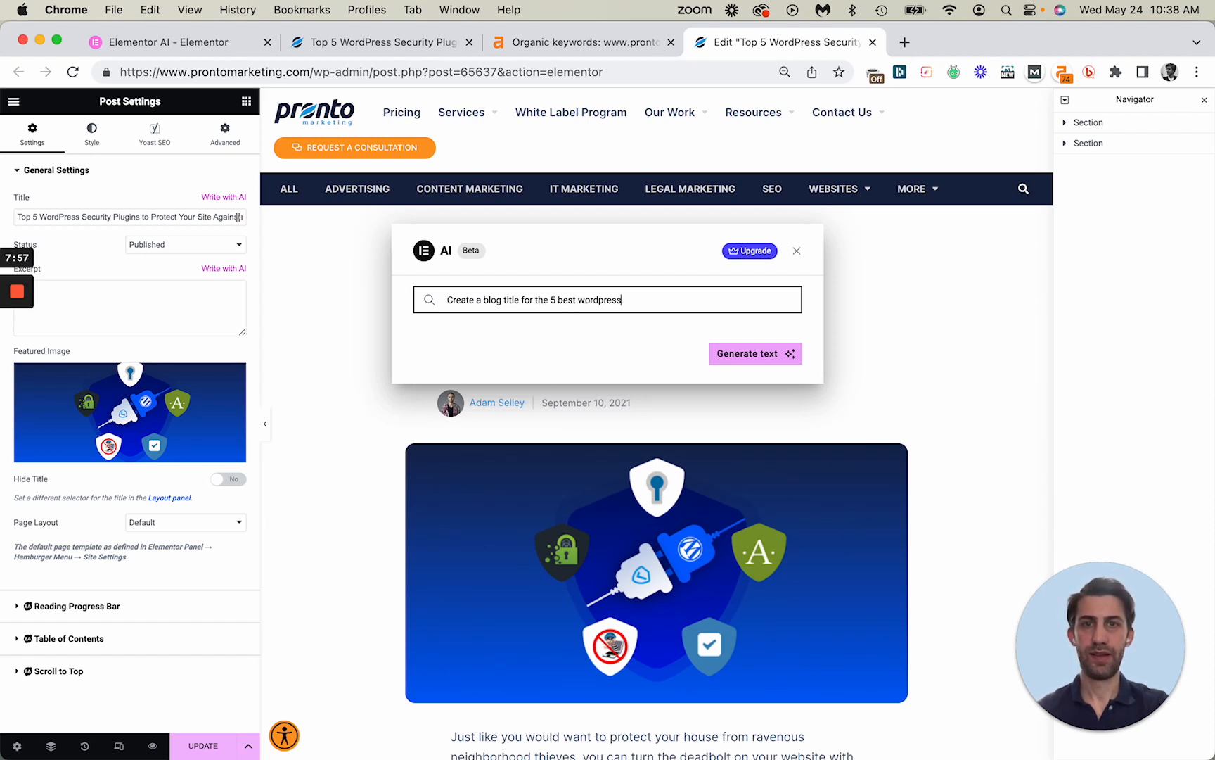
text( security)
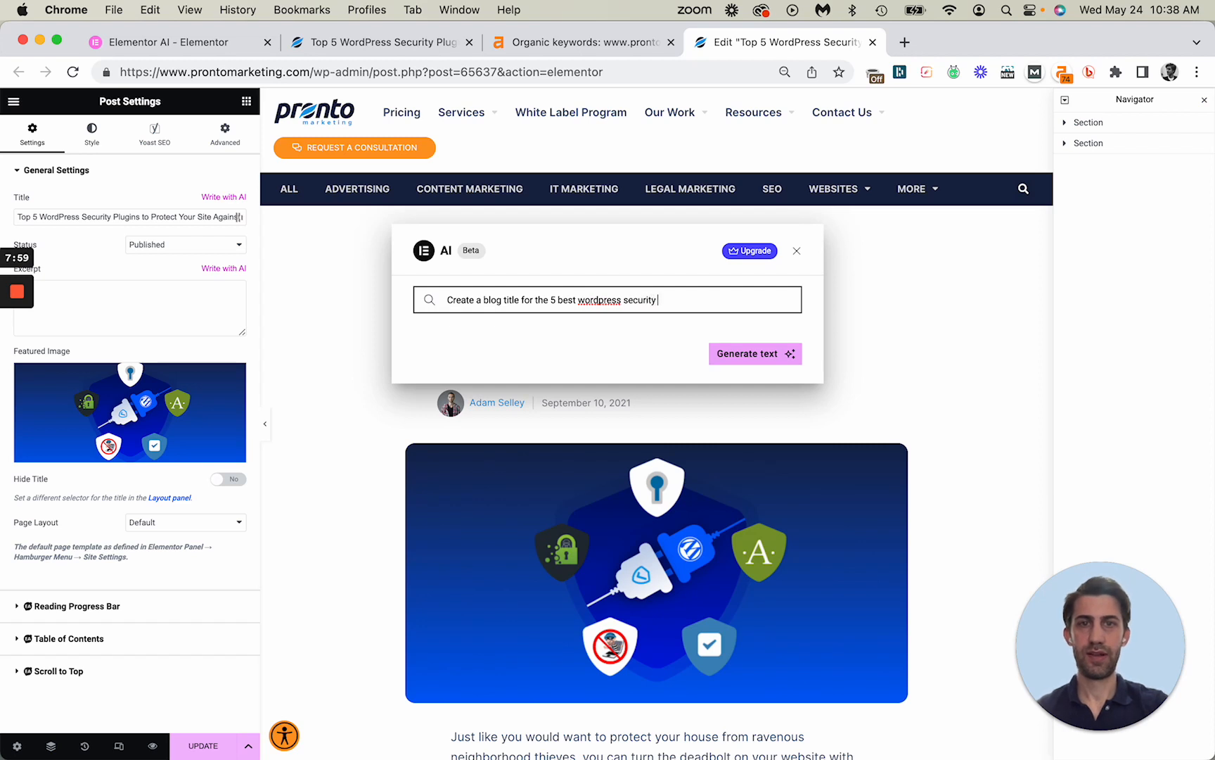
text( plus)
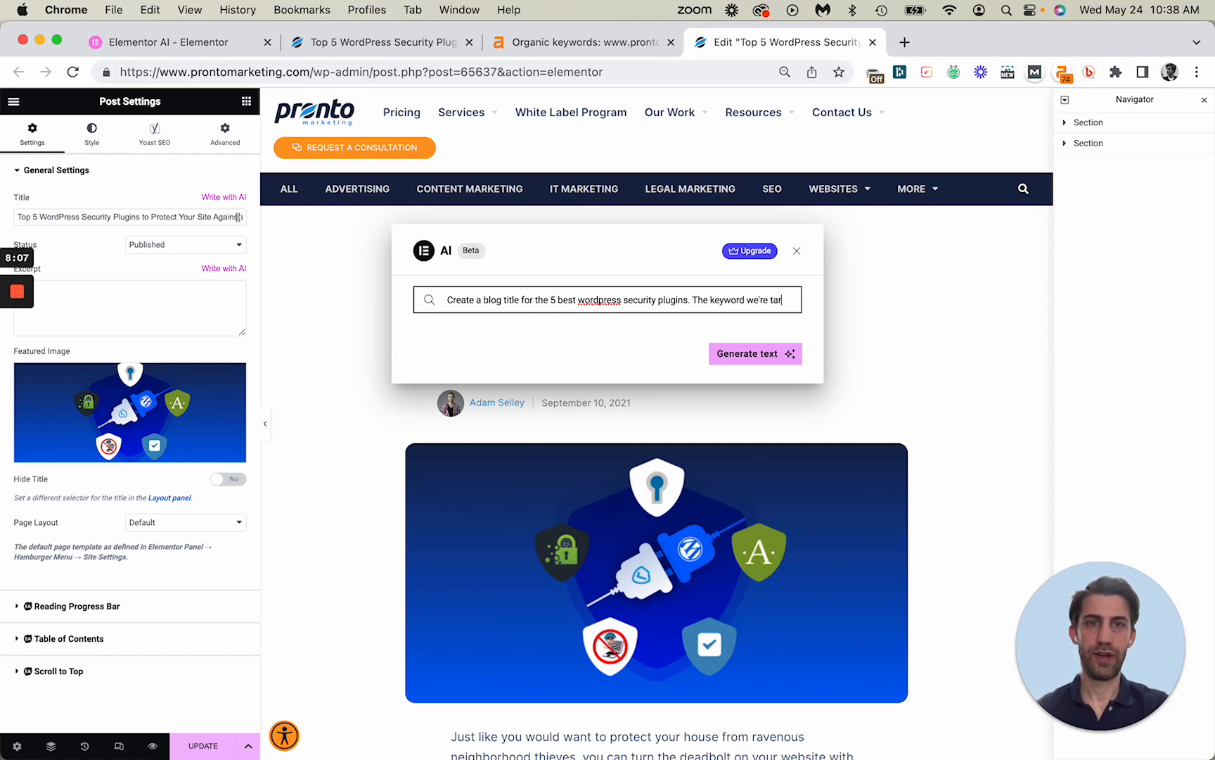
- Continue the AI prompt with the target keyword: "The keyword we're targeting 'best wordpress security plugins'"
text(ing)
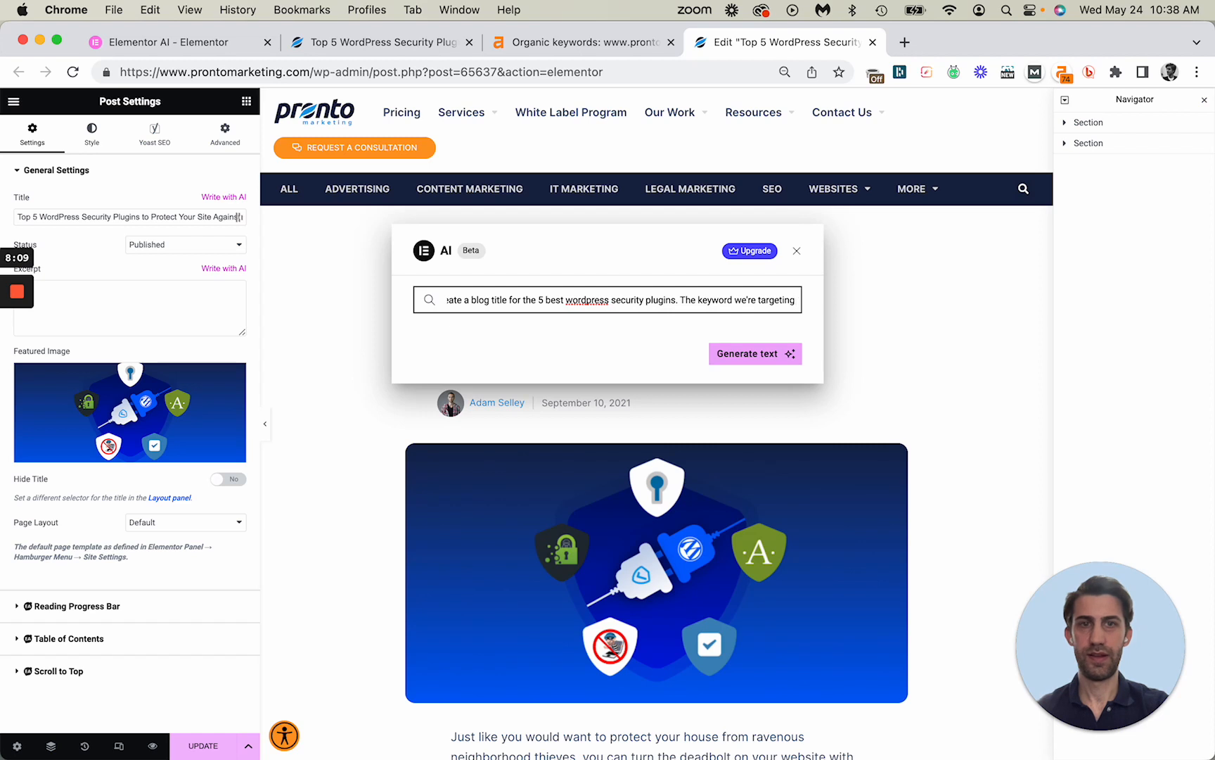
text( 'b)
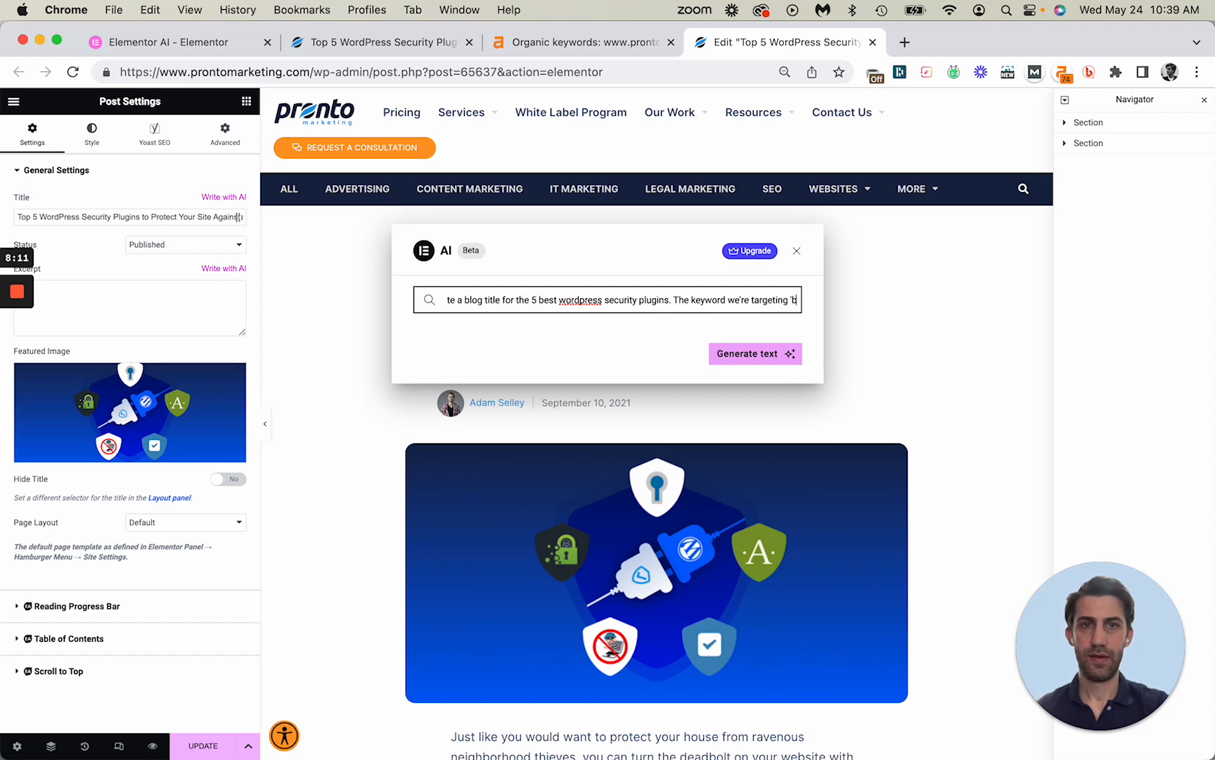
text(est wordpress sec)
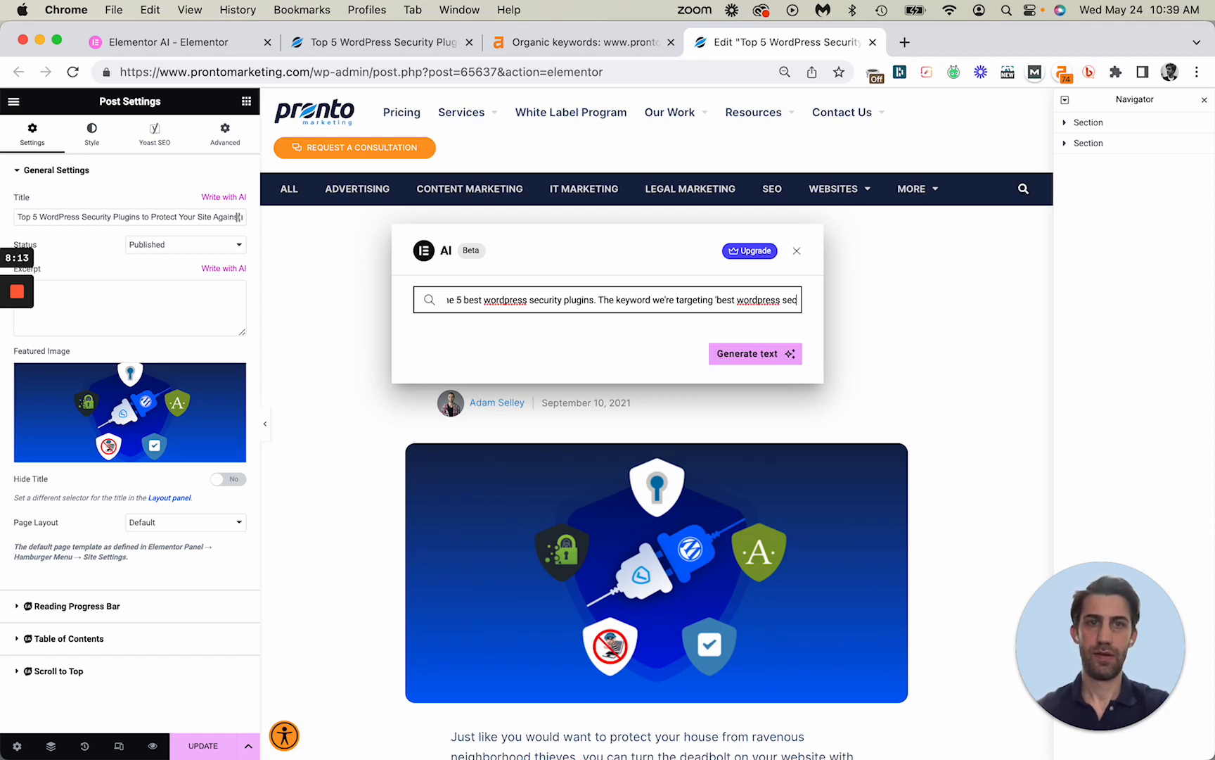
text(urity s)
text(lugins')
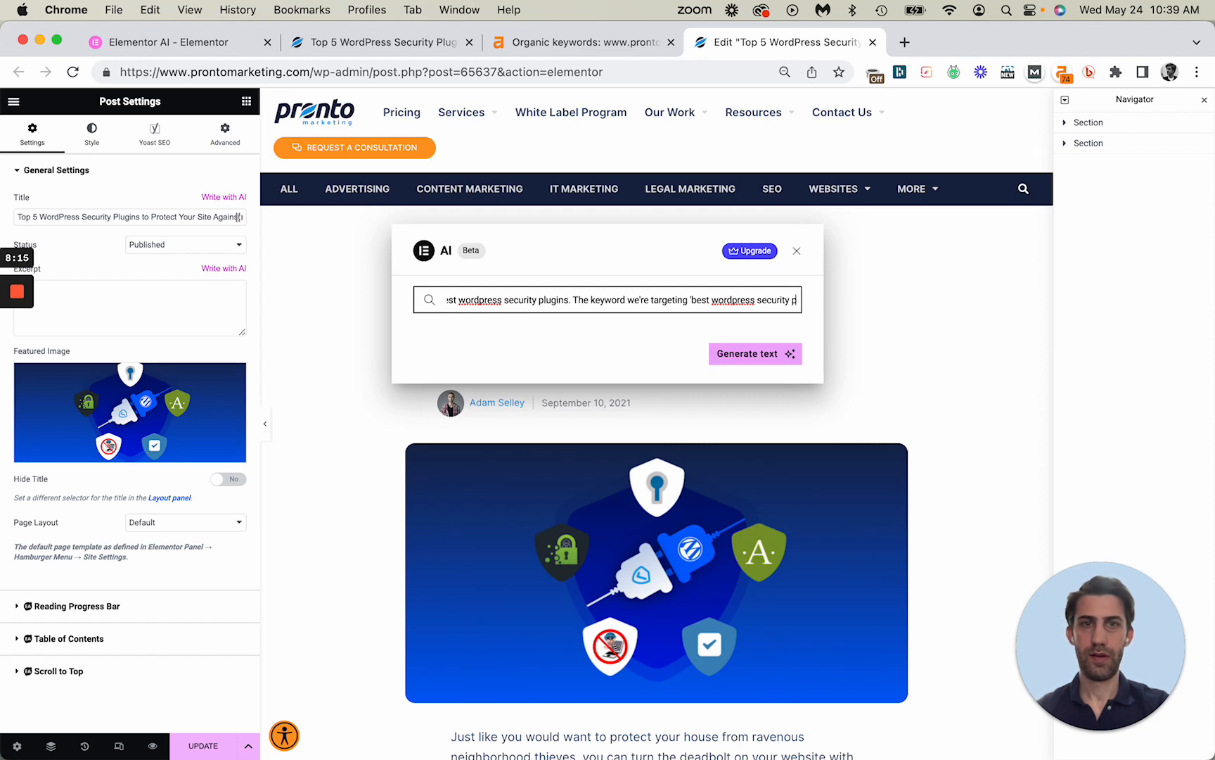
key(BackSpace)
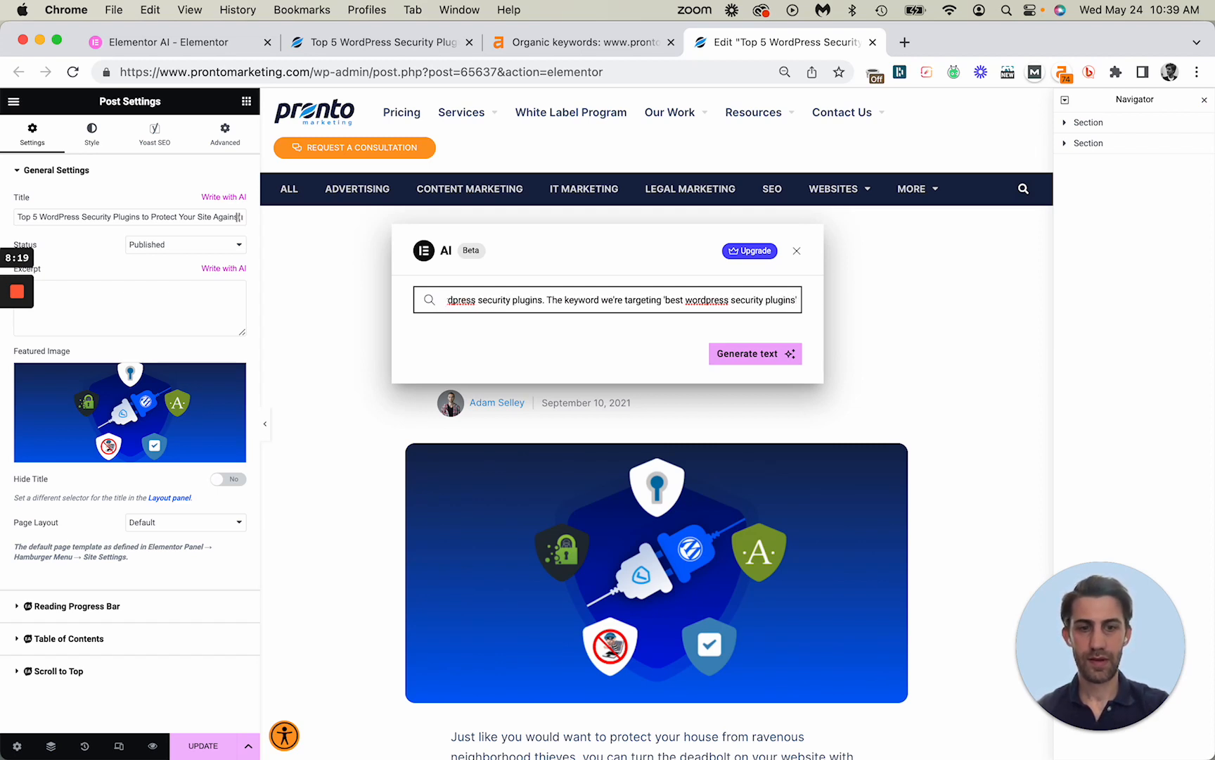
- Append "The article is aimed at providing a useful review to wordpress website owners who are looking to keep their site safe & secure." and generate text
text(. The artic)
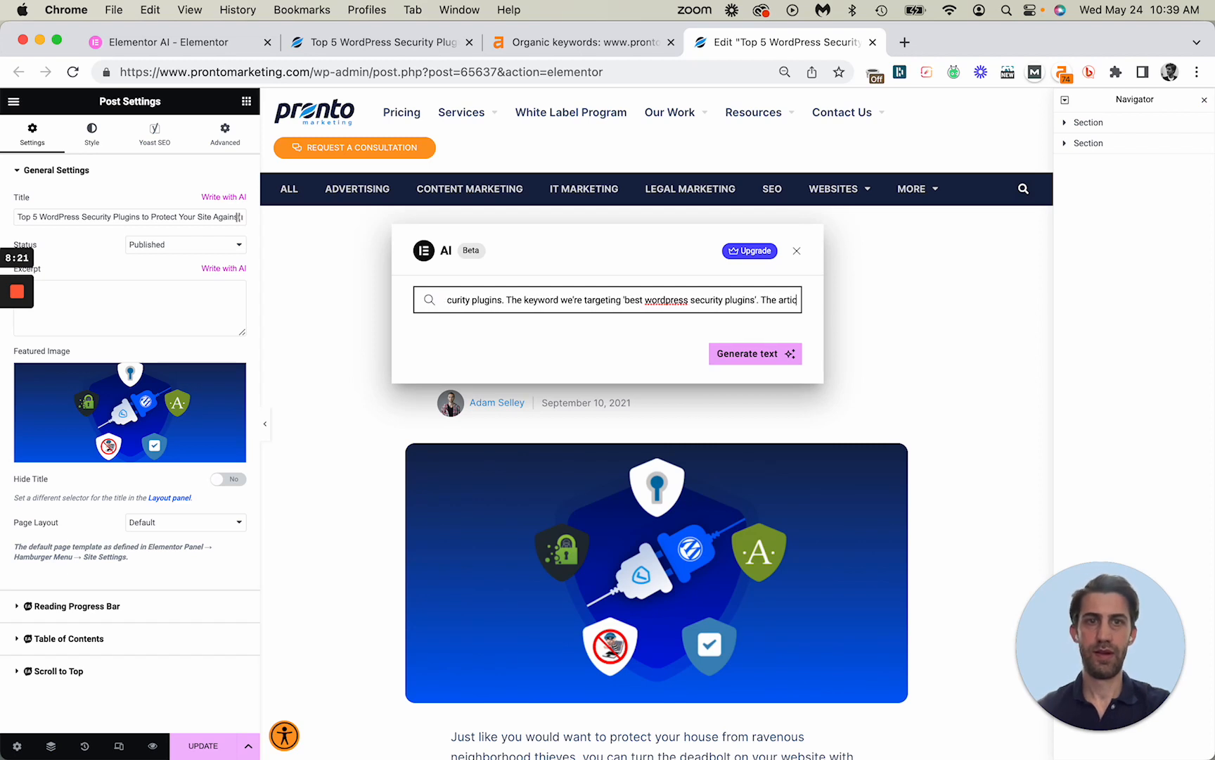
text(le is)
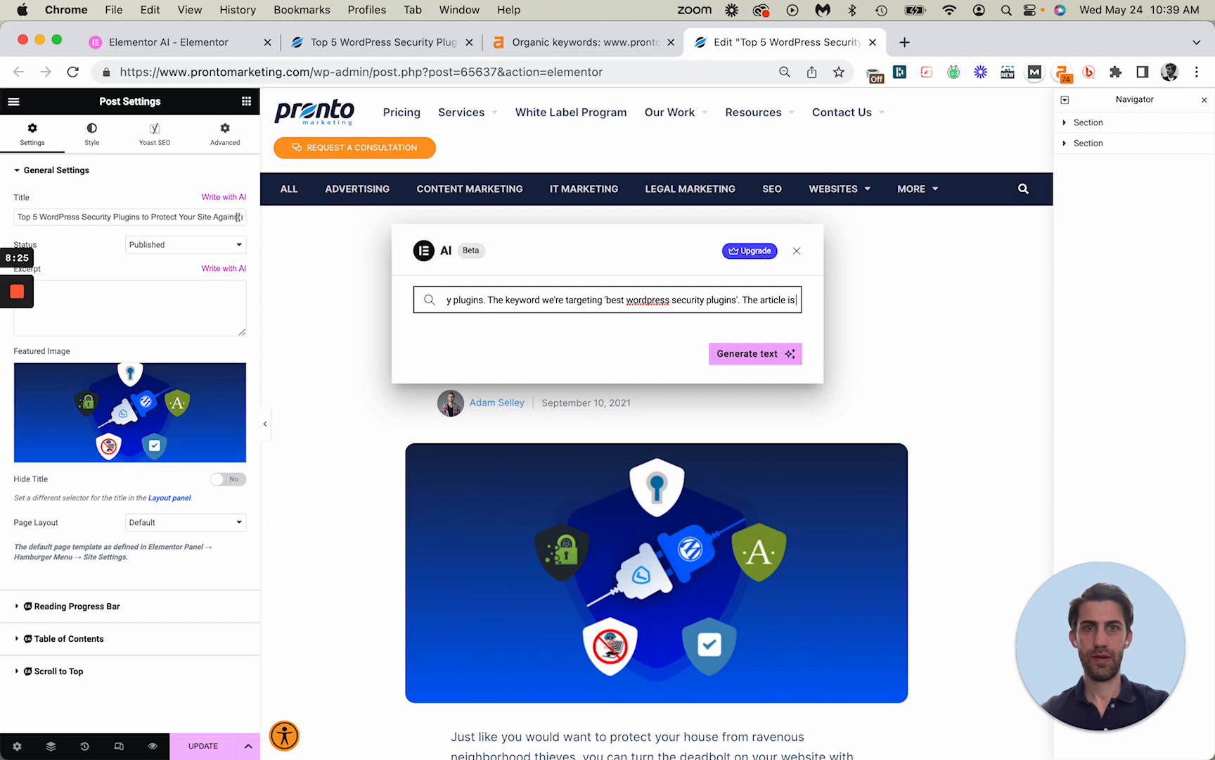
text( aimed)
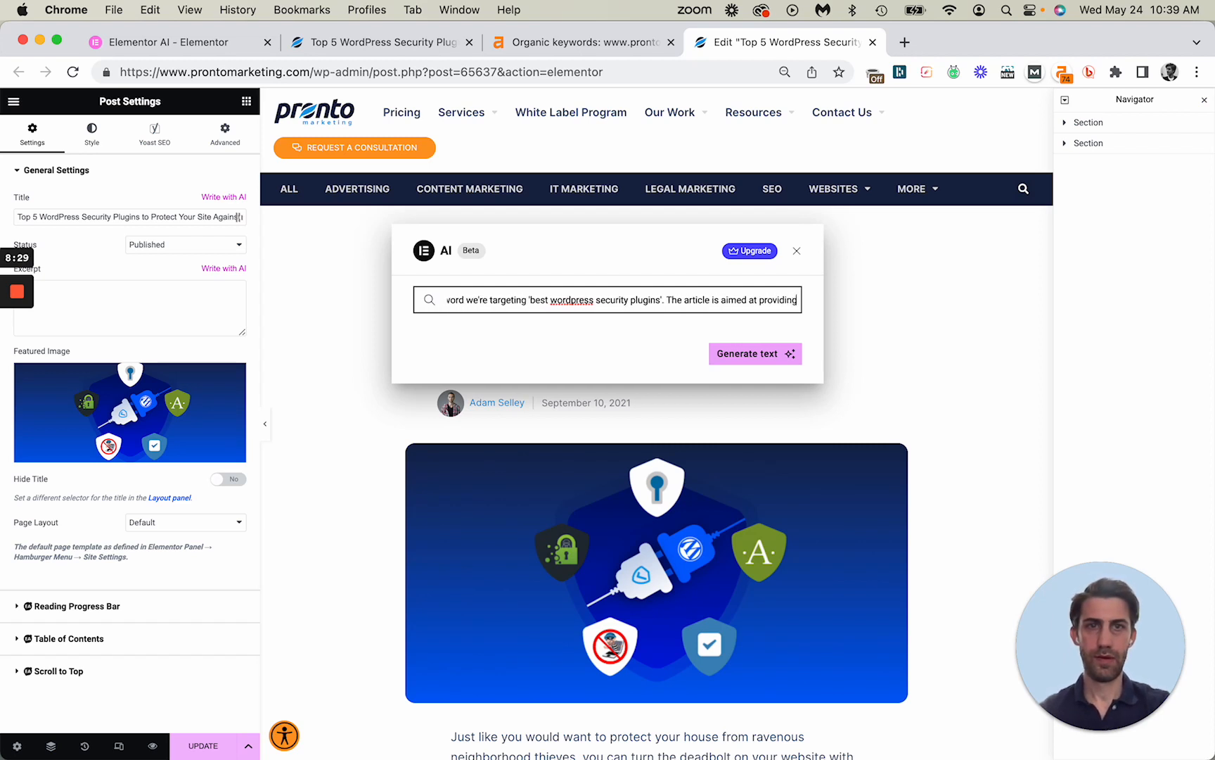
text(at providing a usefu)
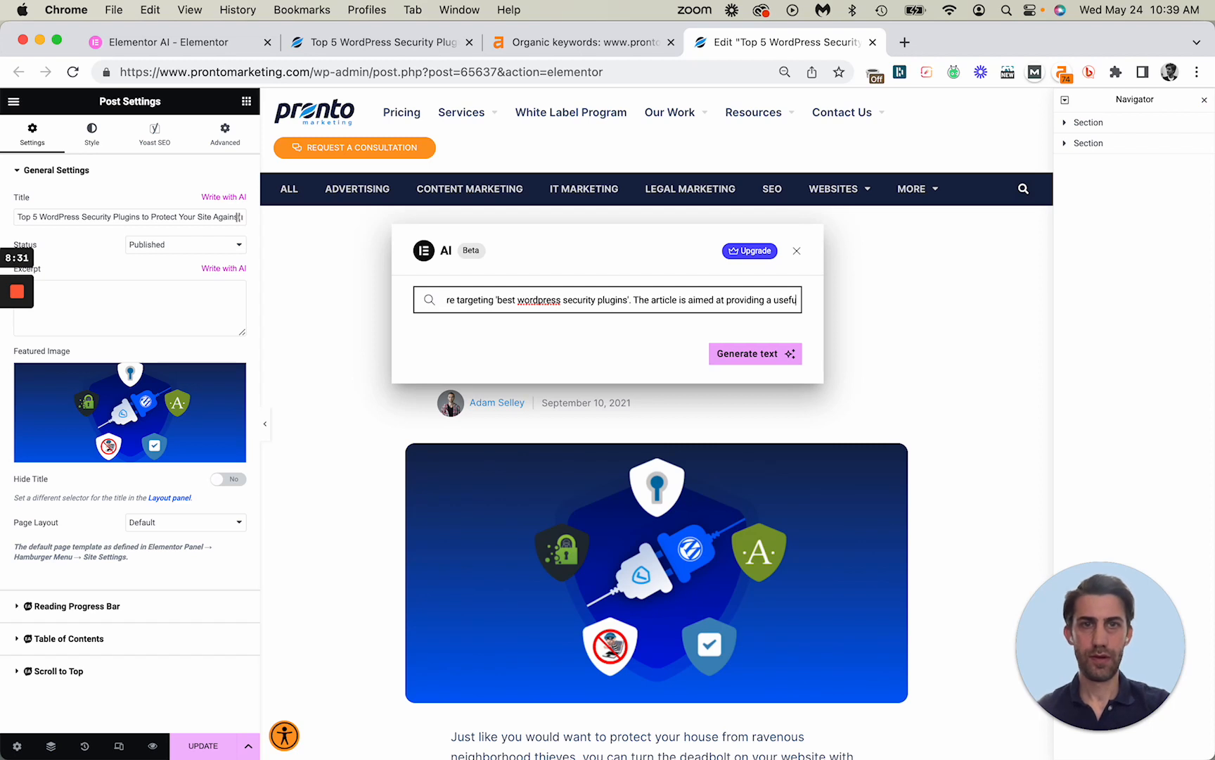
text(l review)
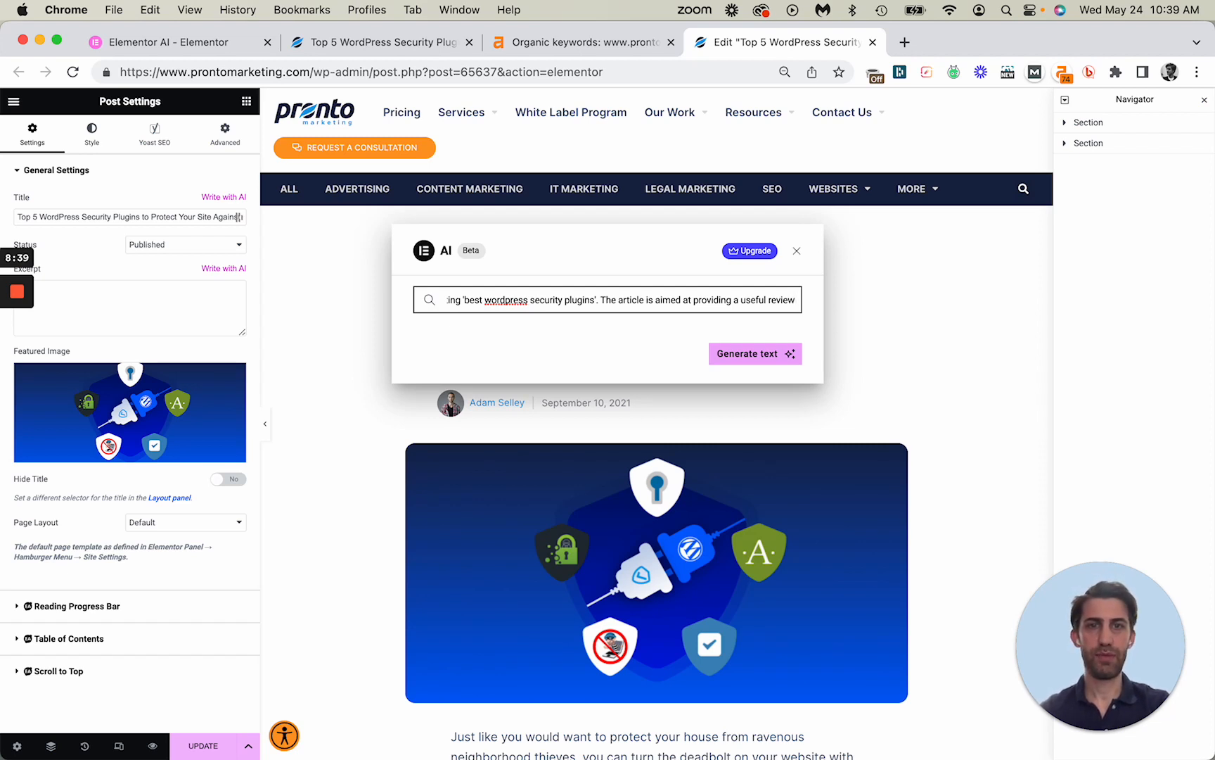
text(to)
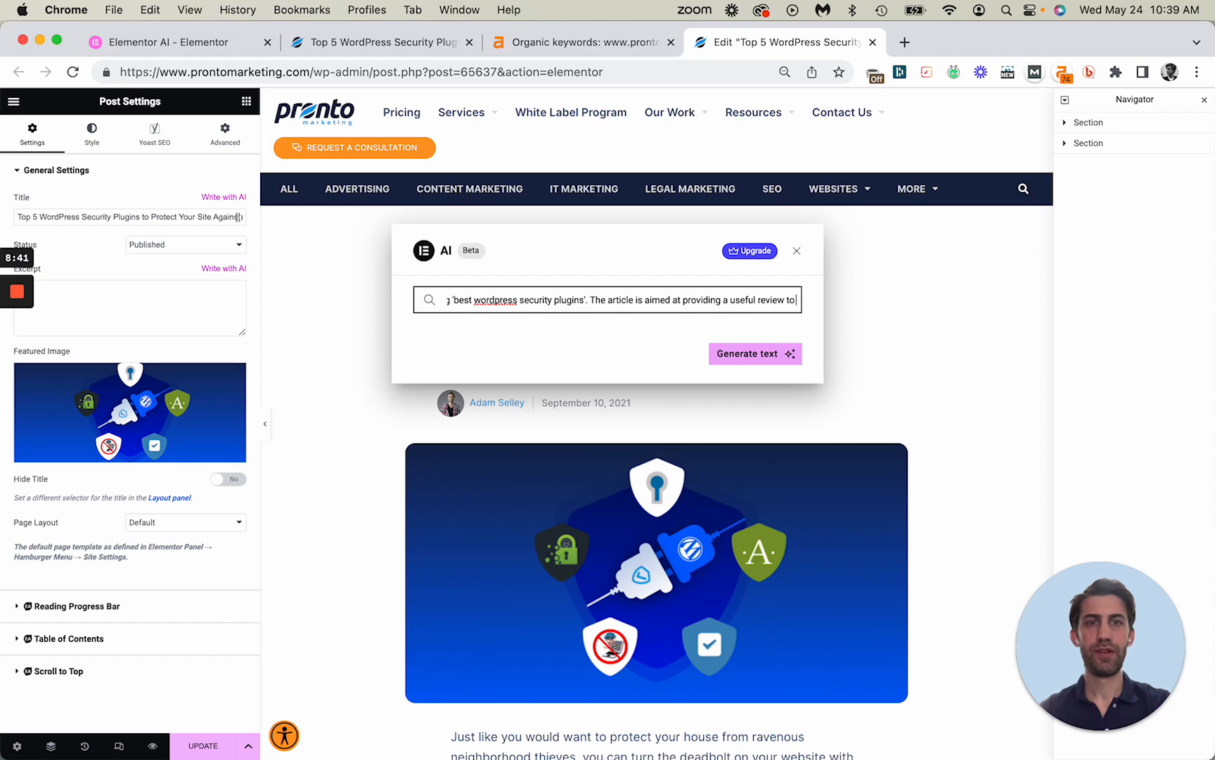
text( wordpress webs)
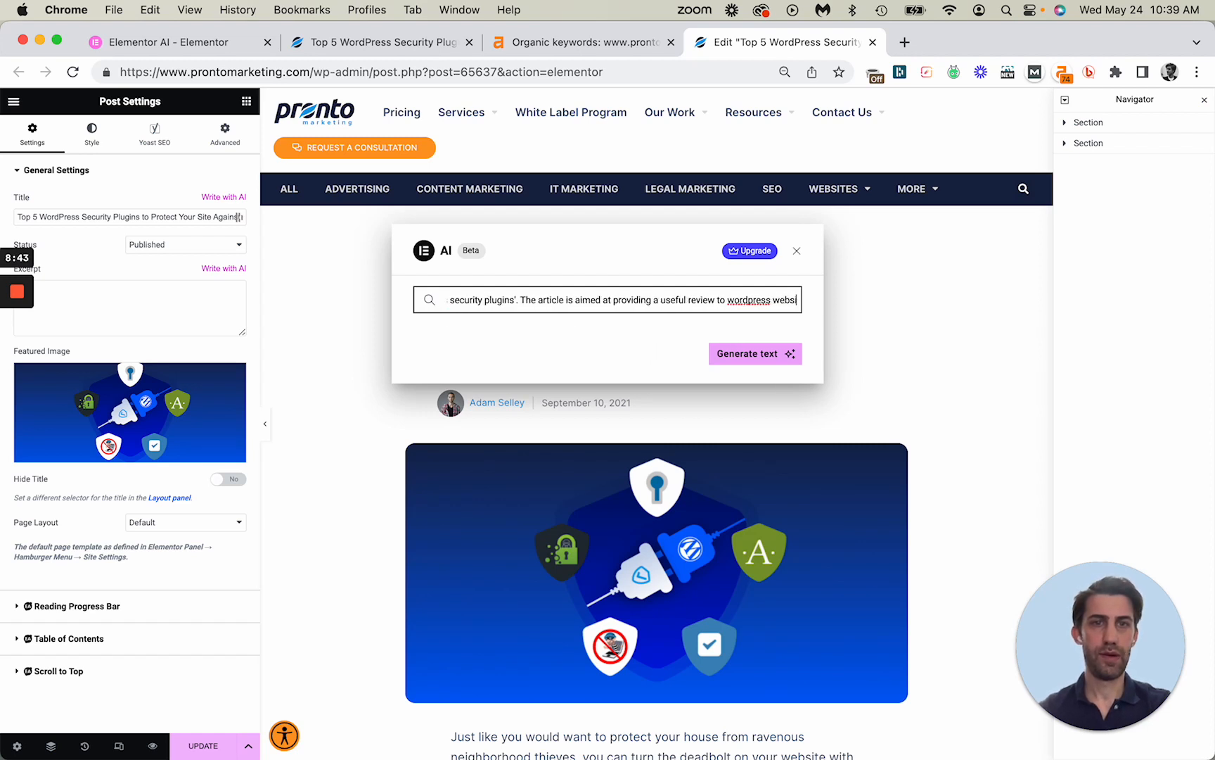
text(ite owners who)
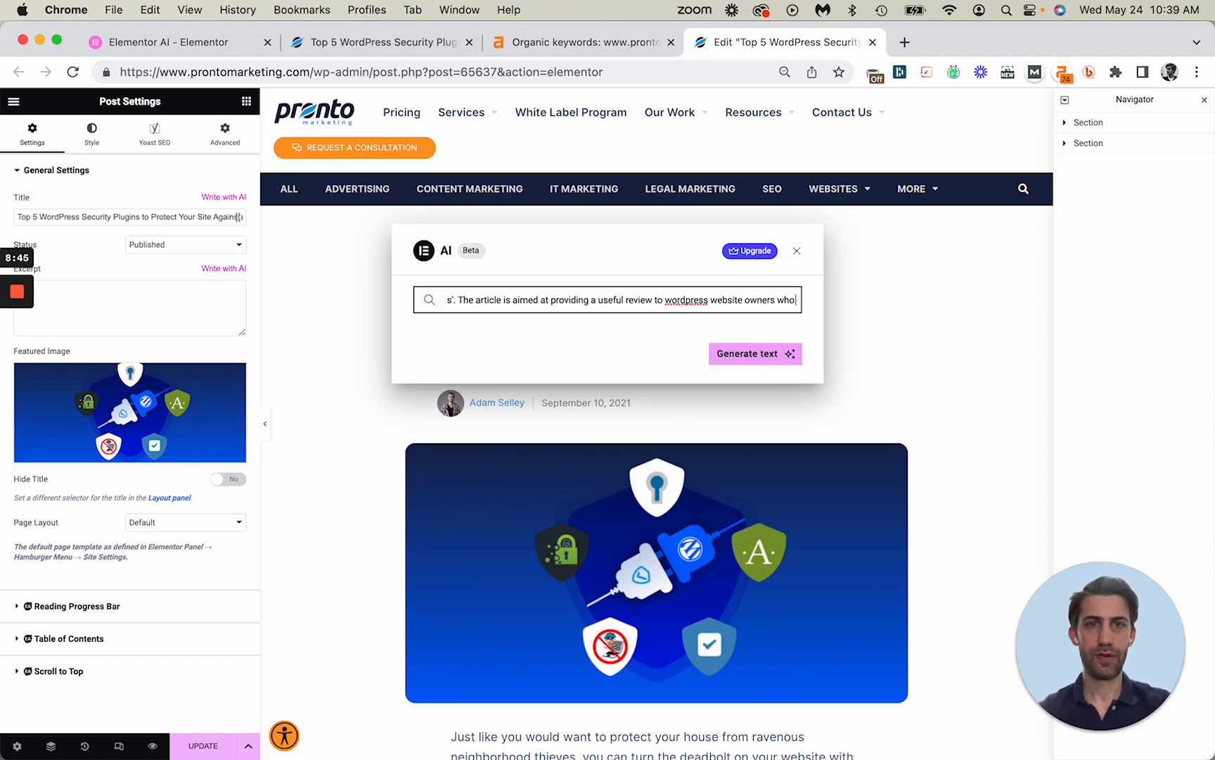
text( are looking to kee)
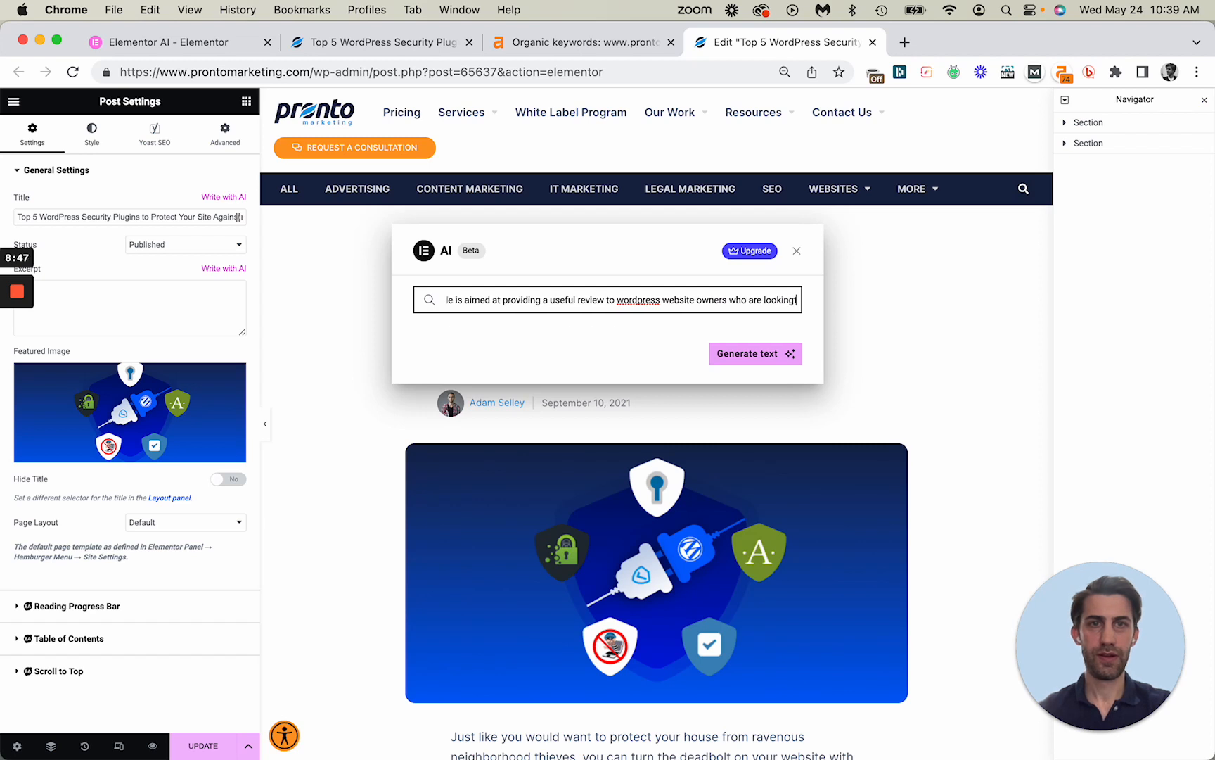
text(p the)
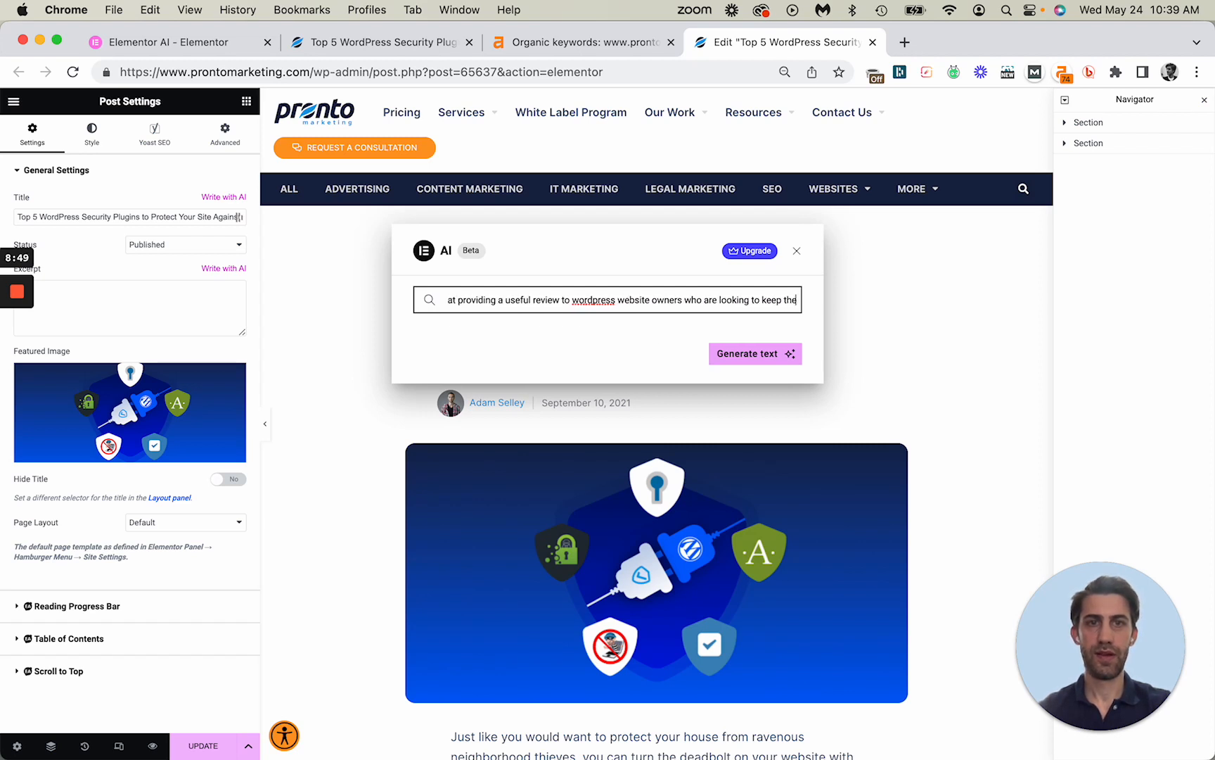
text(ir site safe & secure)
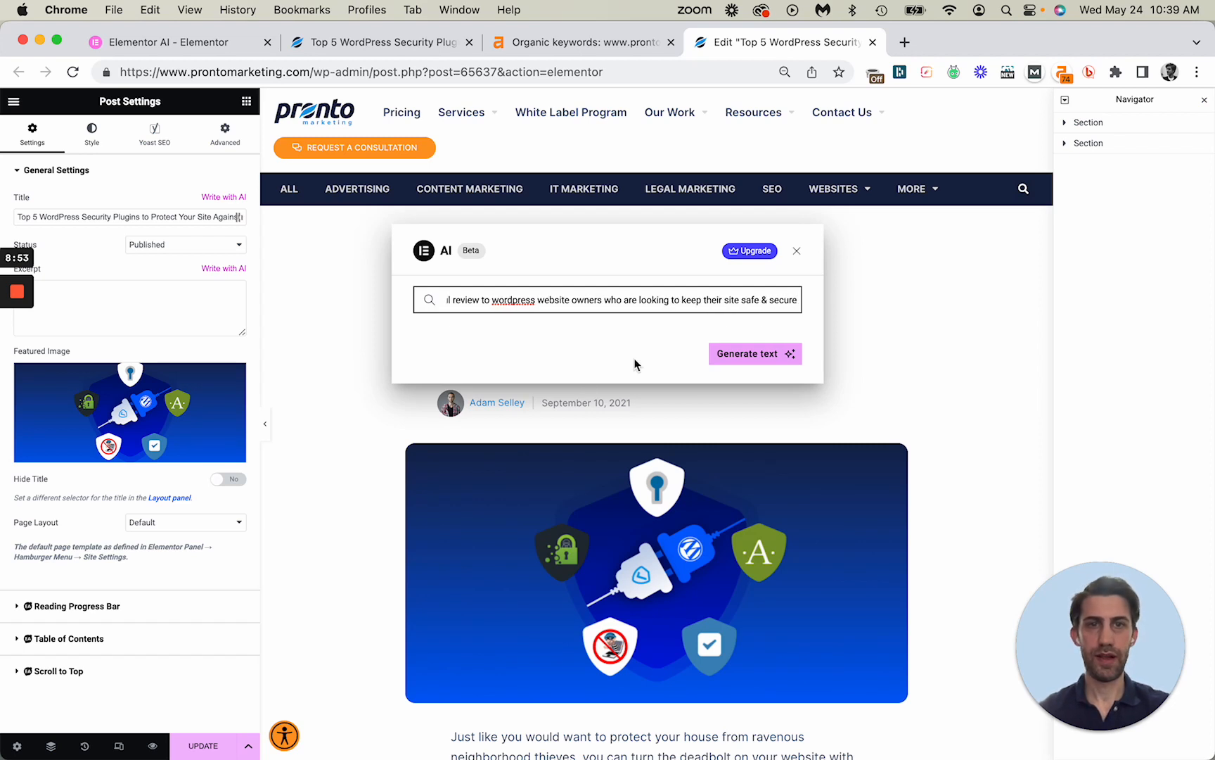
text(.)
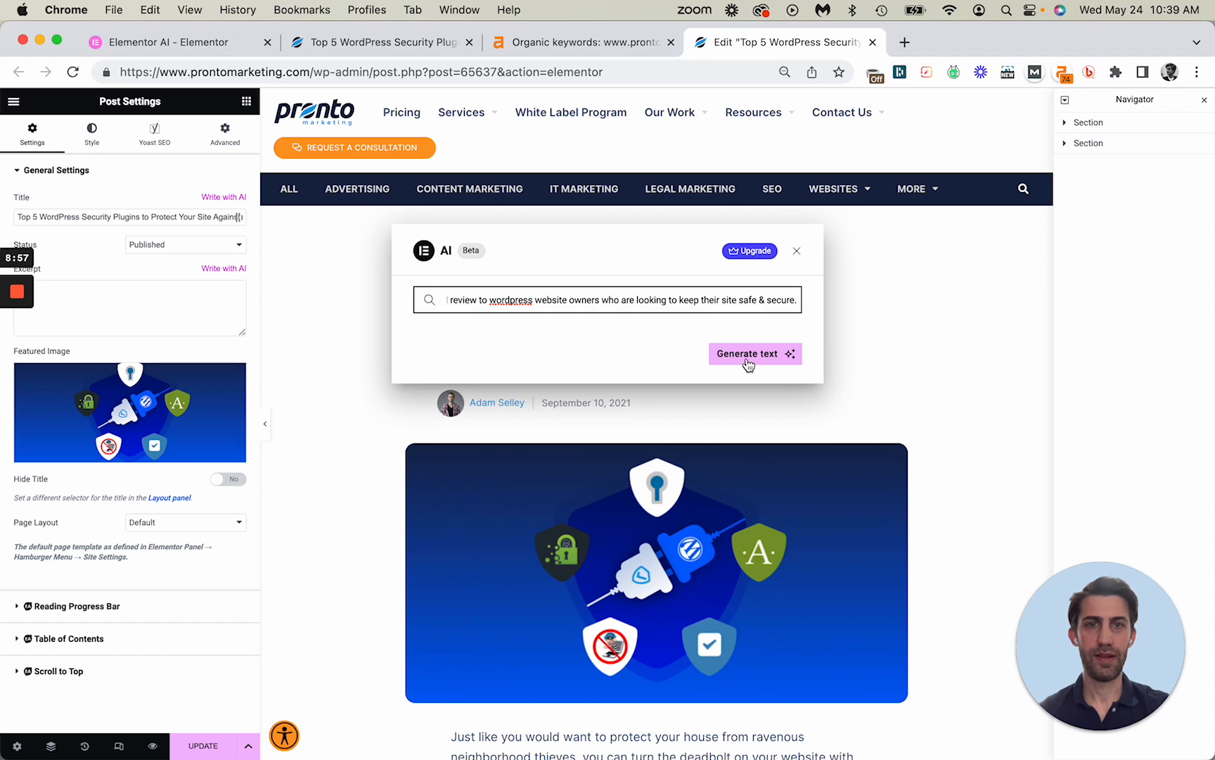
click(749, 355)
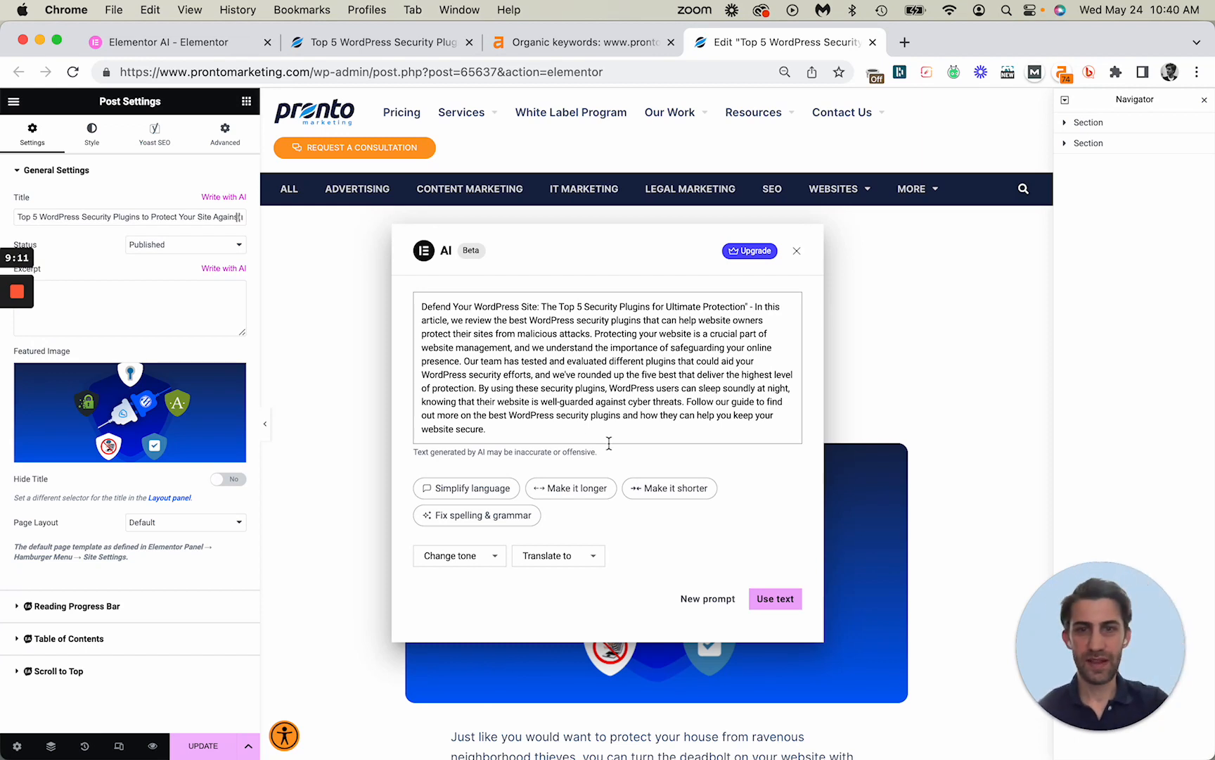
- Change the tone of the generated text to Professional, retrying the request after the timeout error
click(477, 560)
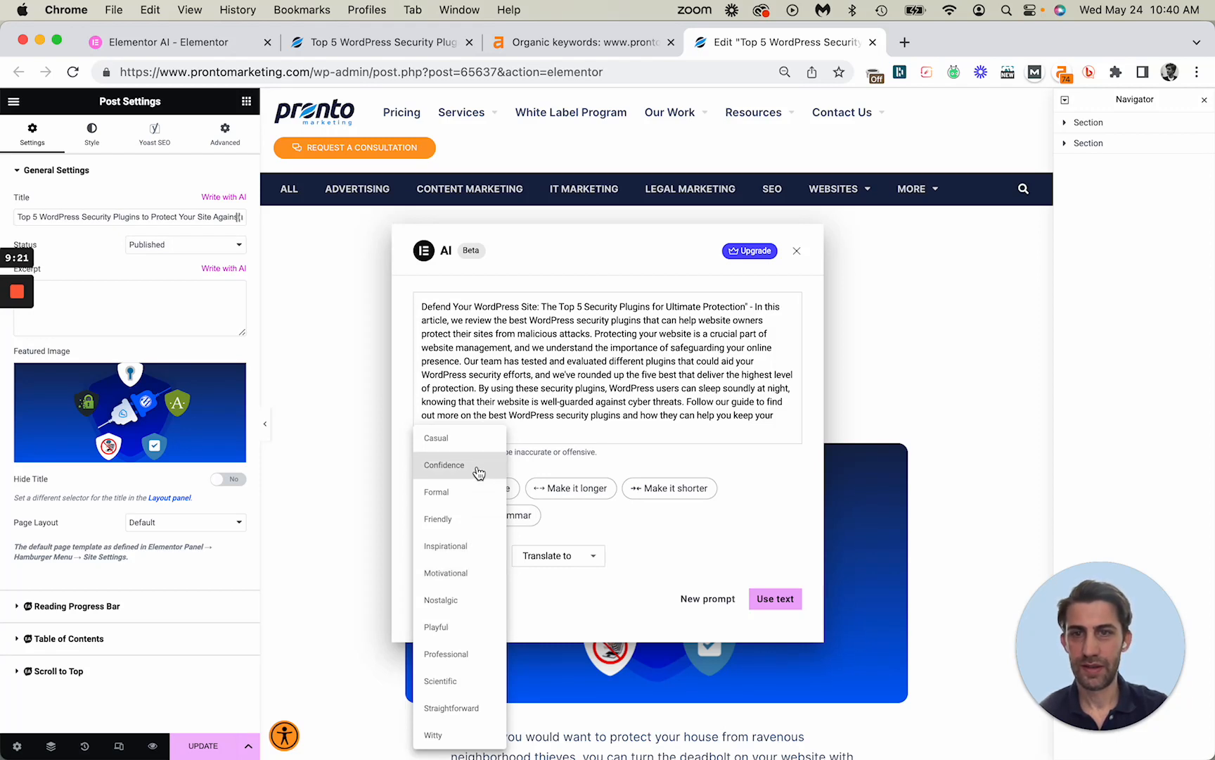
click(467, 654)
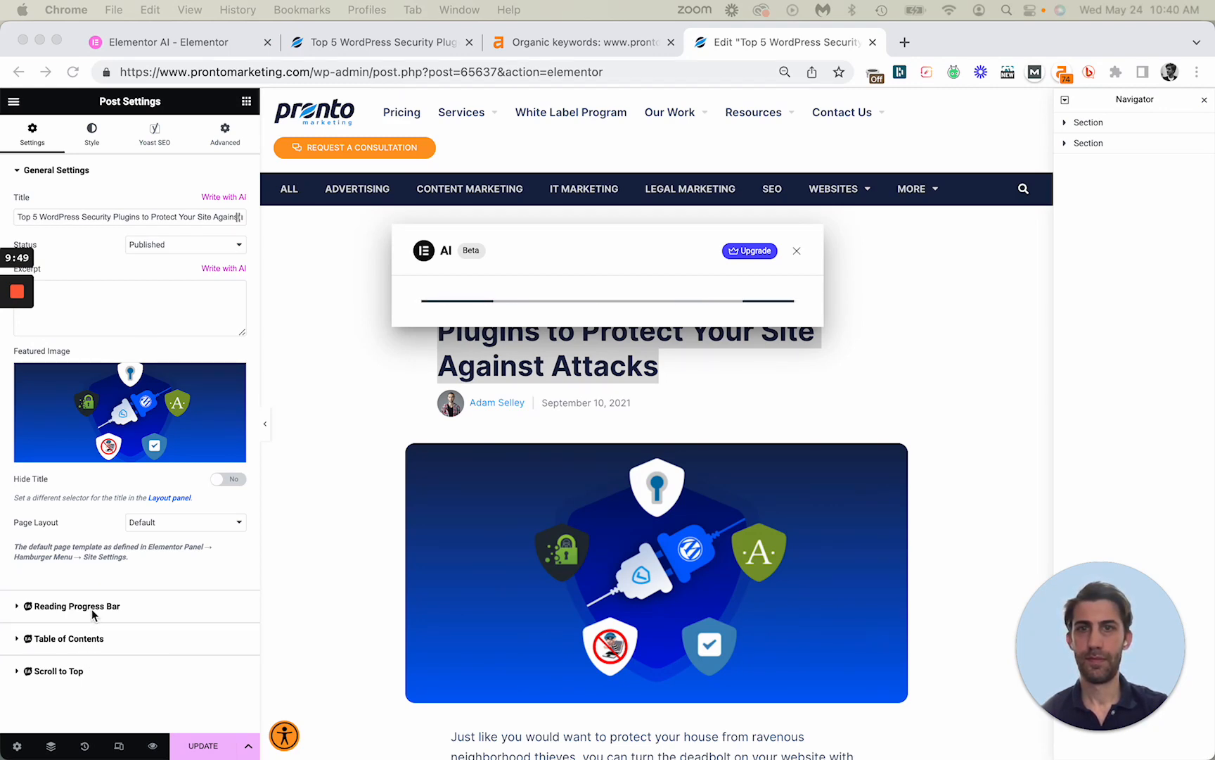
mouse_move(4, 275)
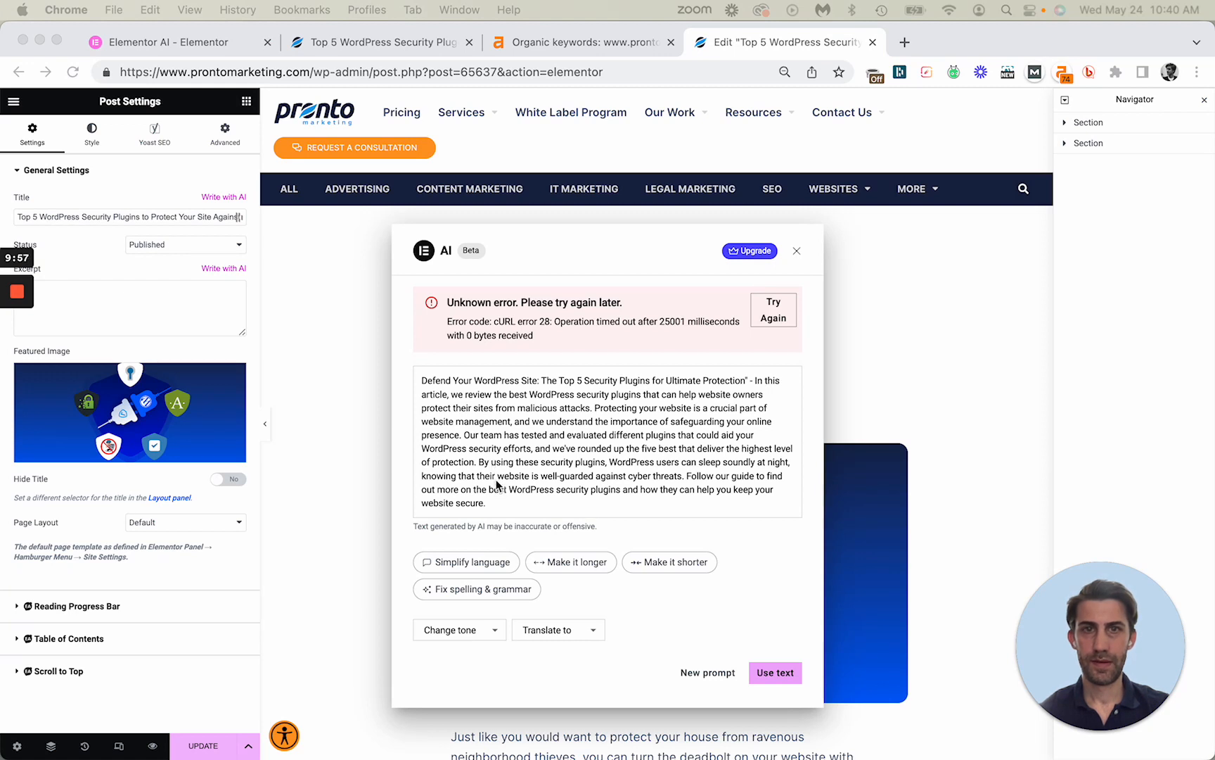
click(783, 318)
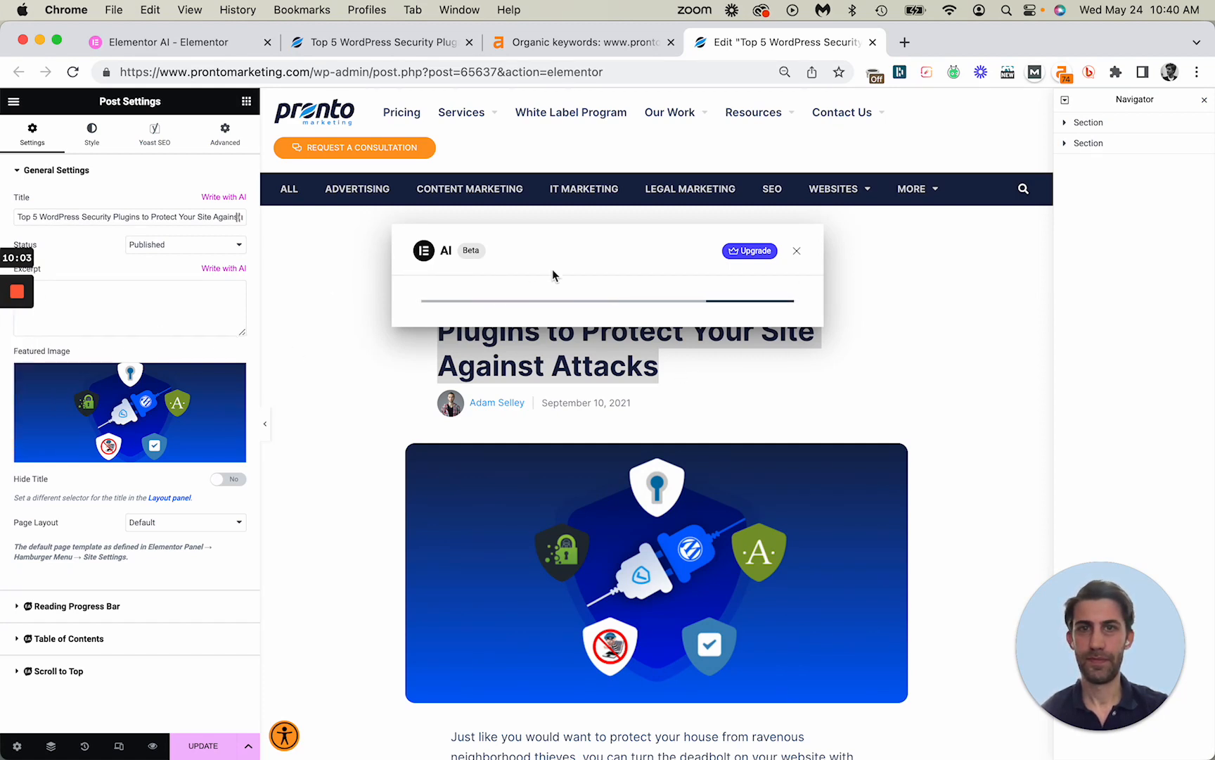
mouse_move(10, 302)
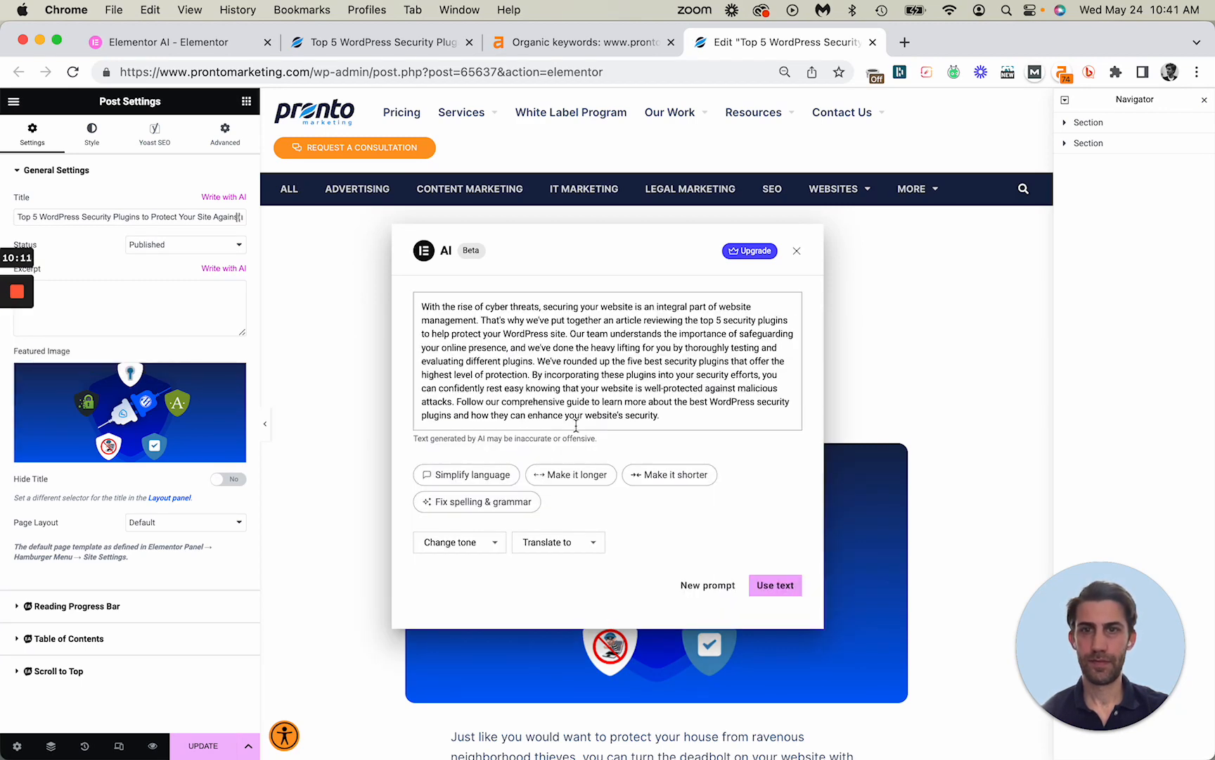
click(653, 414)
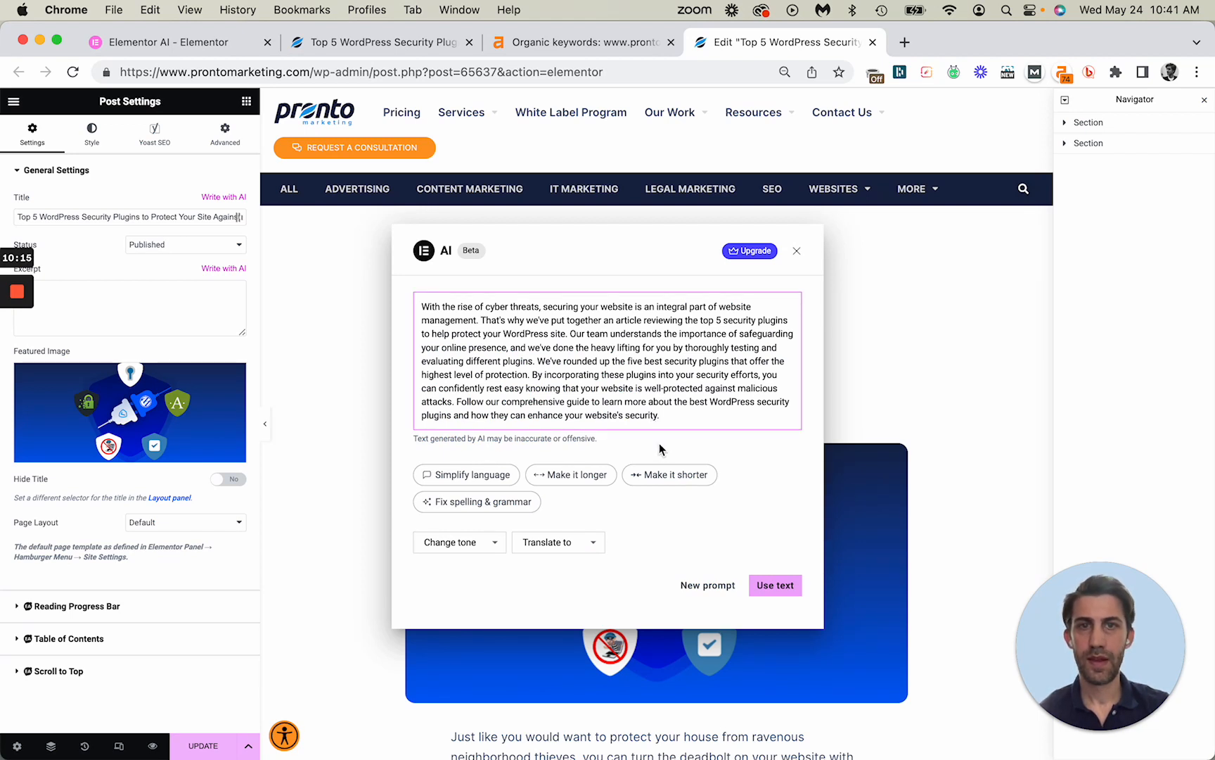
- Return to the AI prompt and append "The title should be no longer than 80" at its end
click(710, 593)
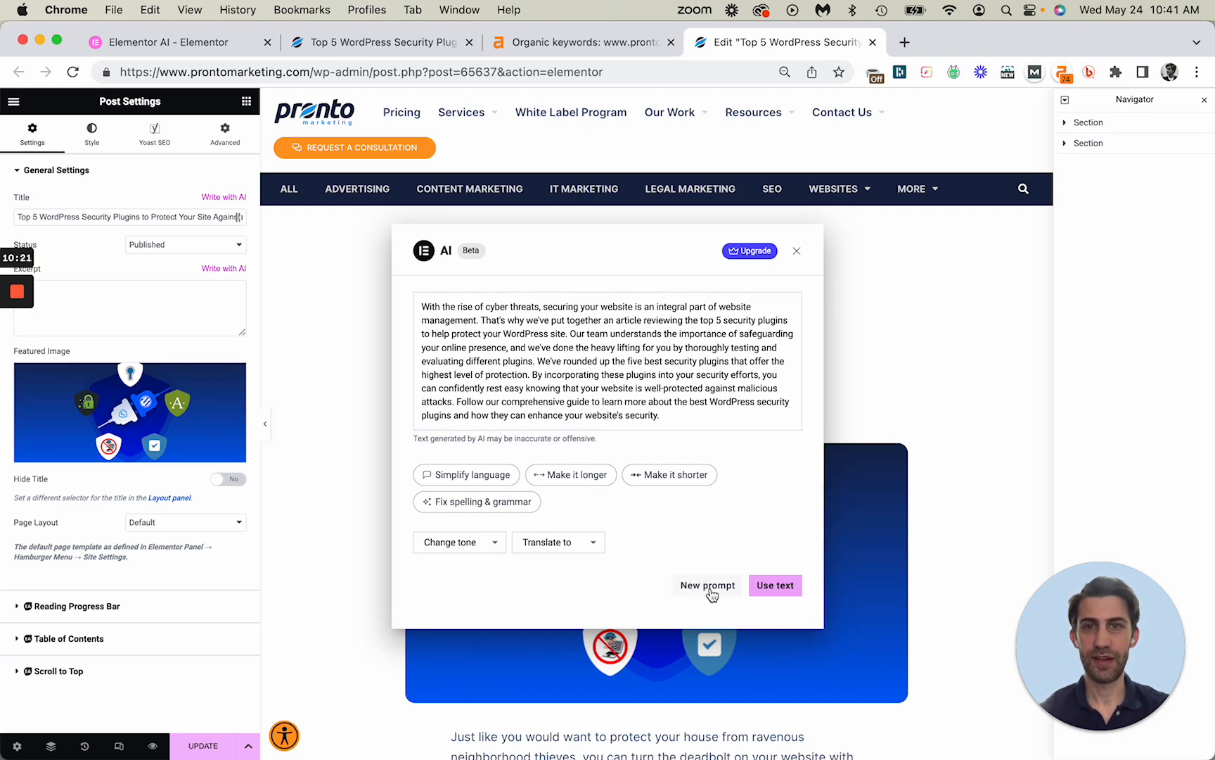
click(712, 593)
key(Up)
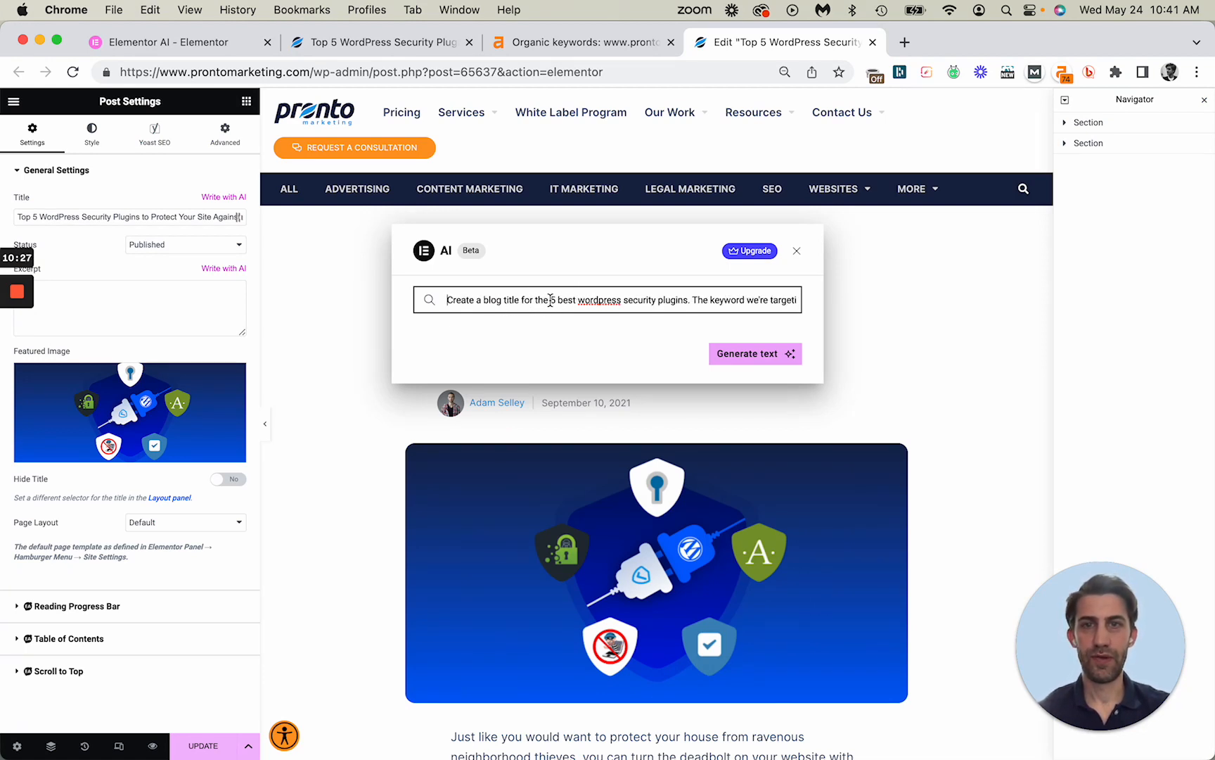
click(550, 299)
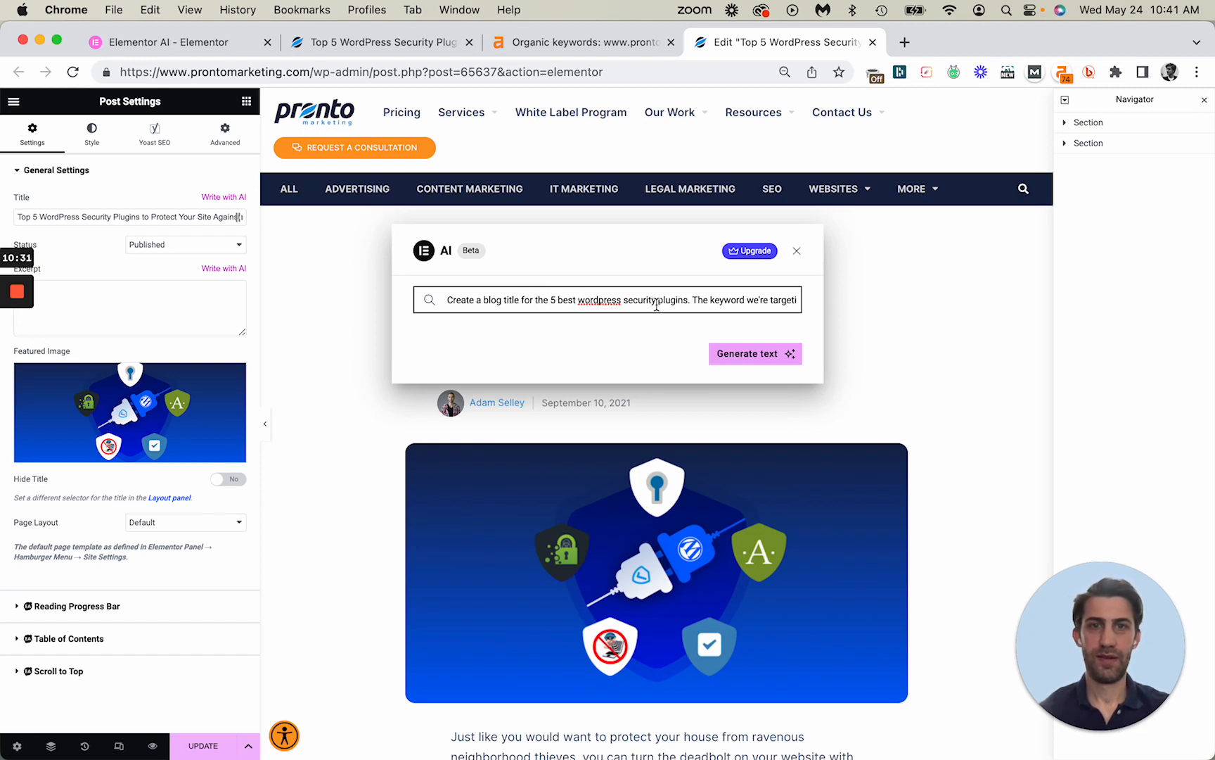
drag(693, 294, 694, 292)
key(Right)
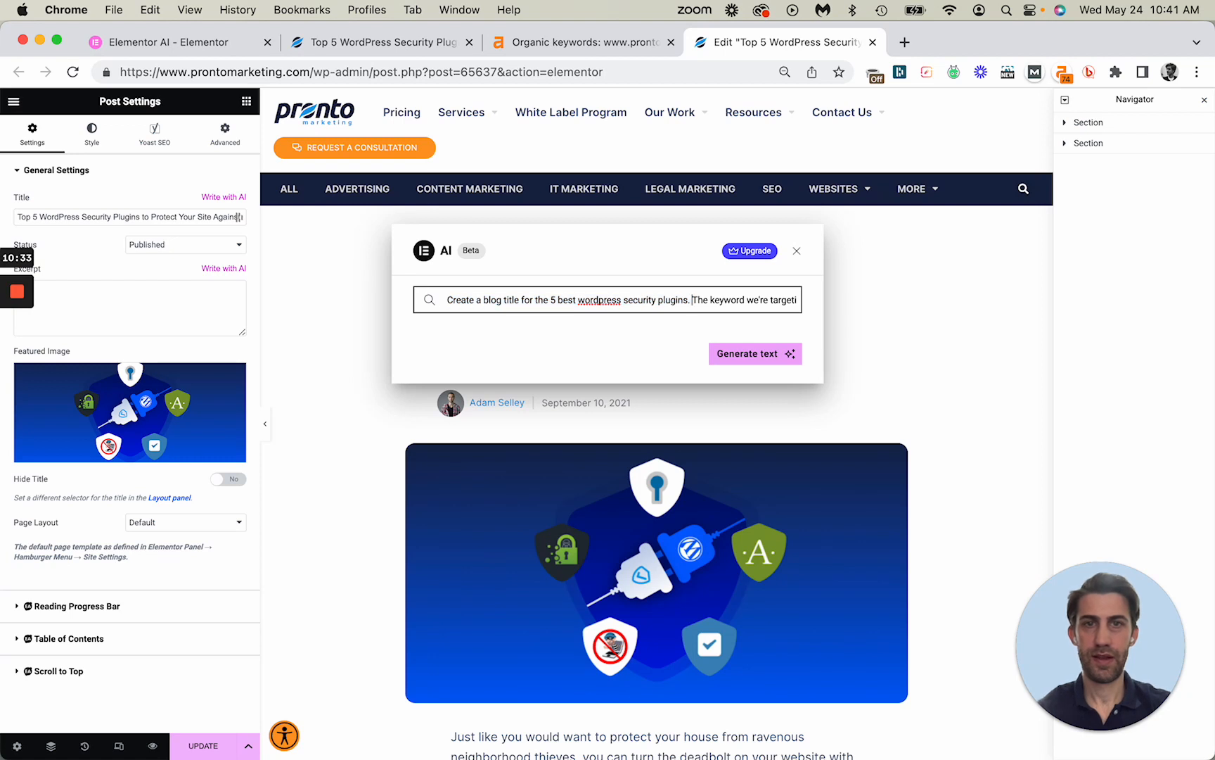
key(Down)
text(. T)
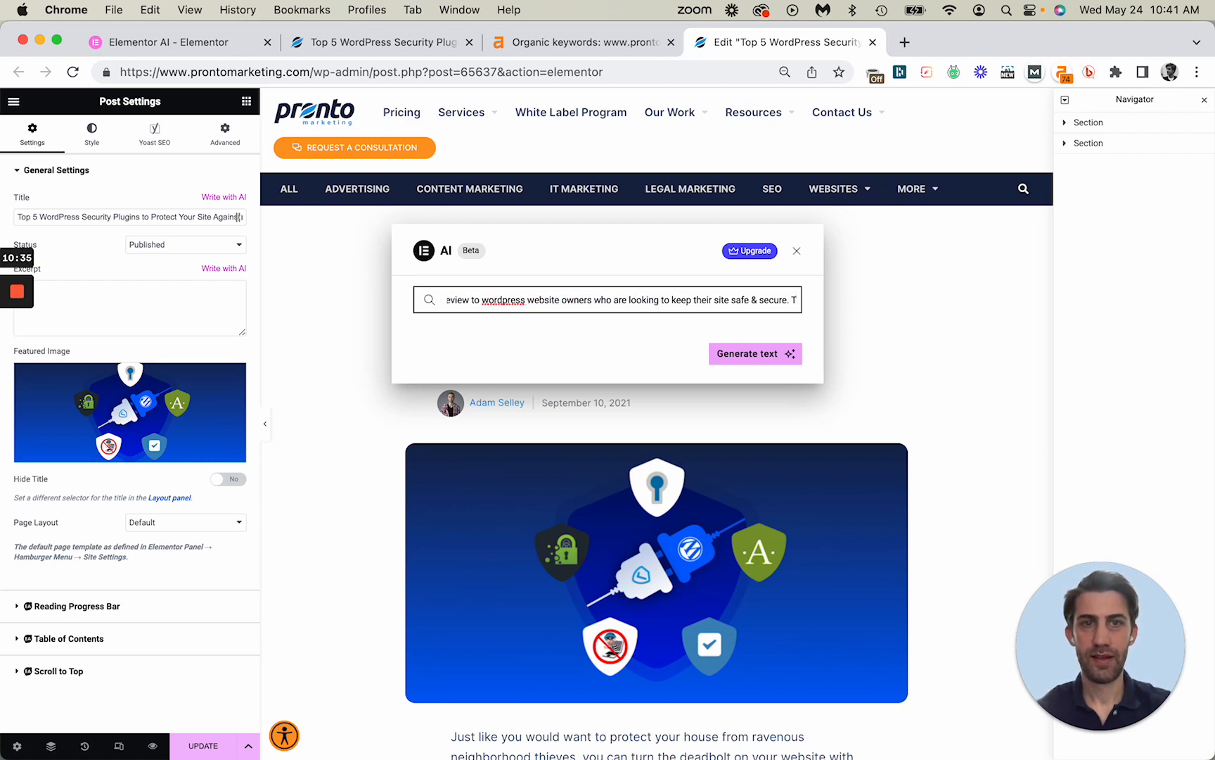
text(he title should)
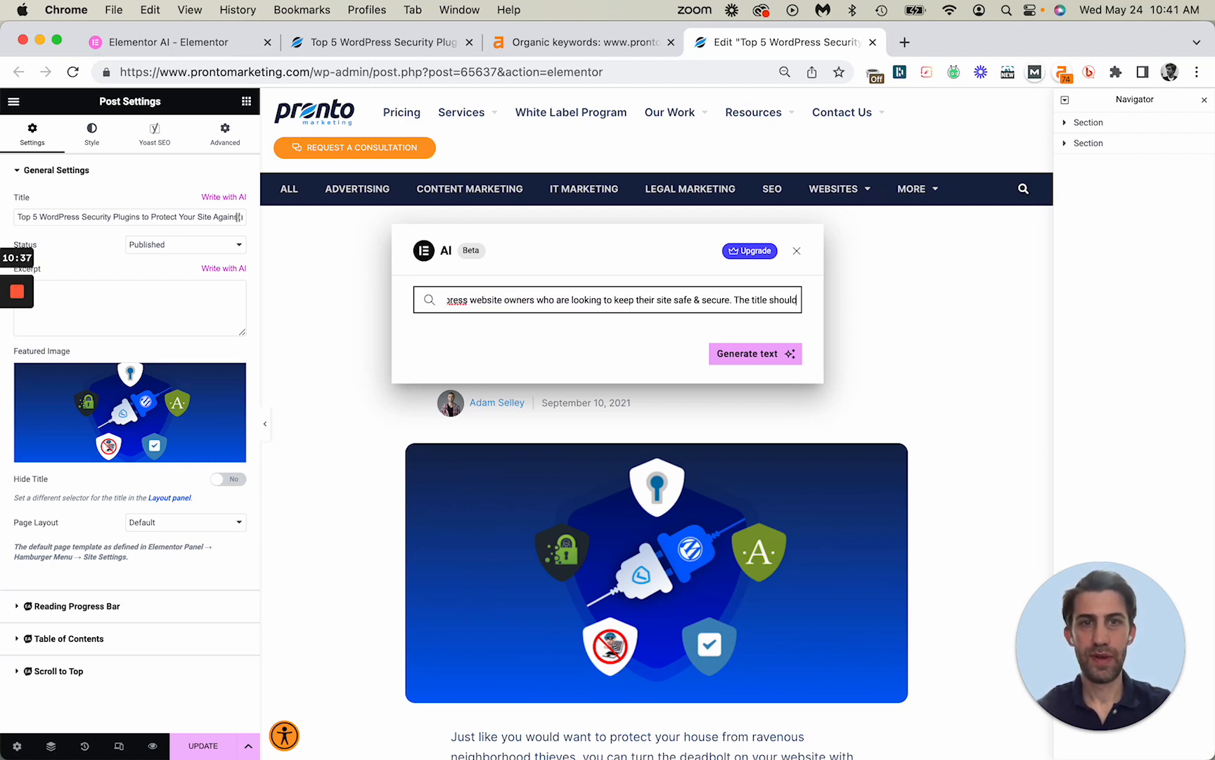
text( be no longer th)
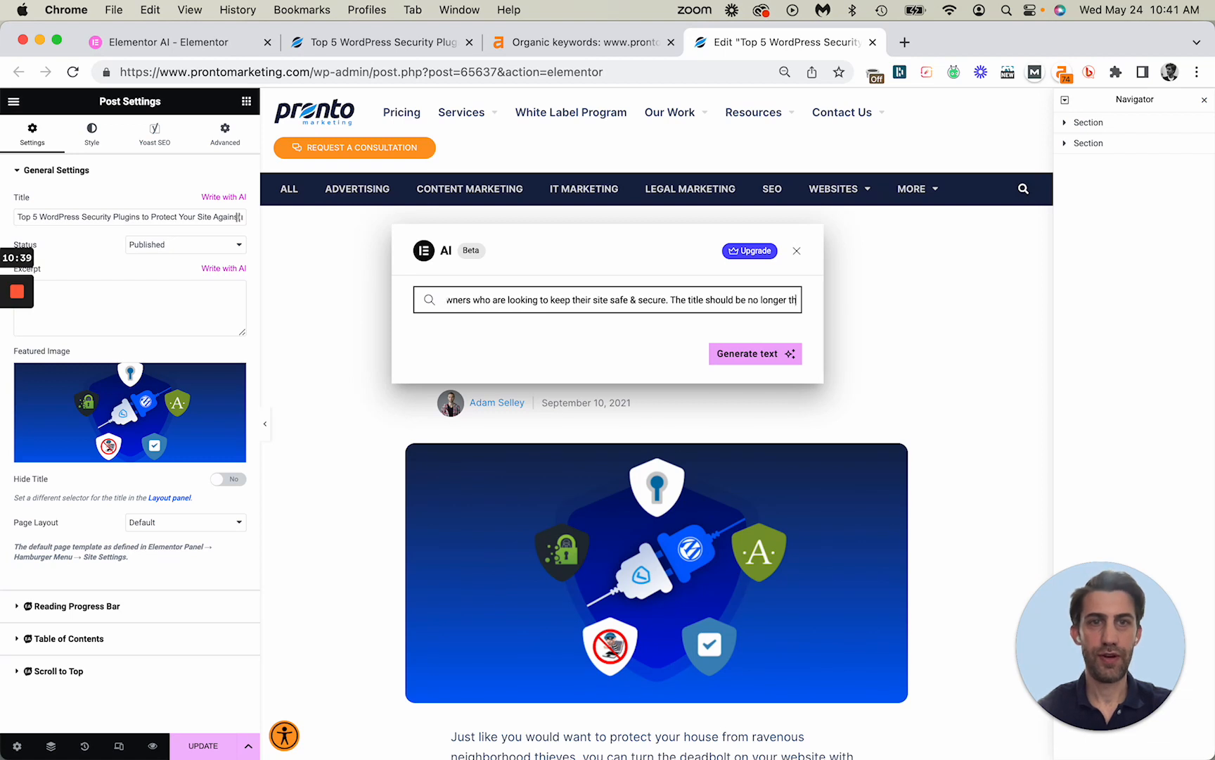
text(an 80)
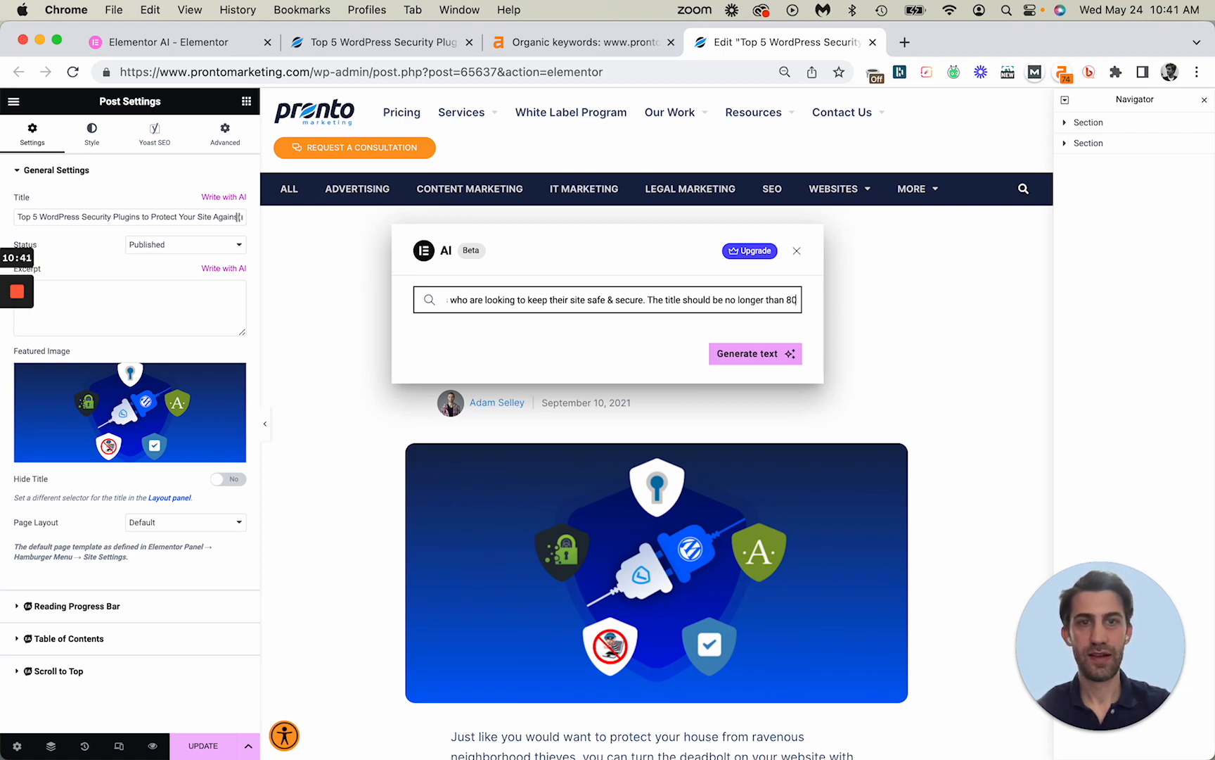
- Revise the title length limit at the end of the AI prompt to "70 characters"
key(BackSpace)
key(BackSpace)
text(70)
key(BackSpace)
key(BackSpace)
text(80)
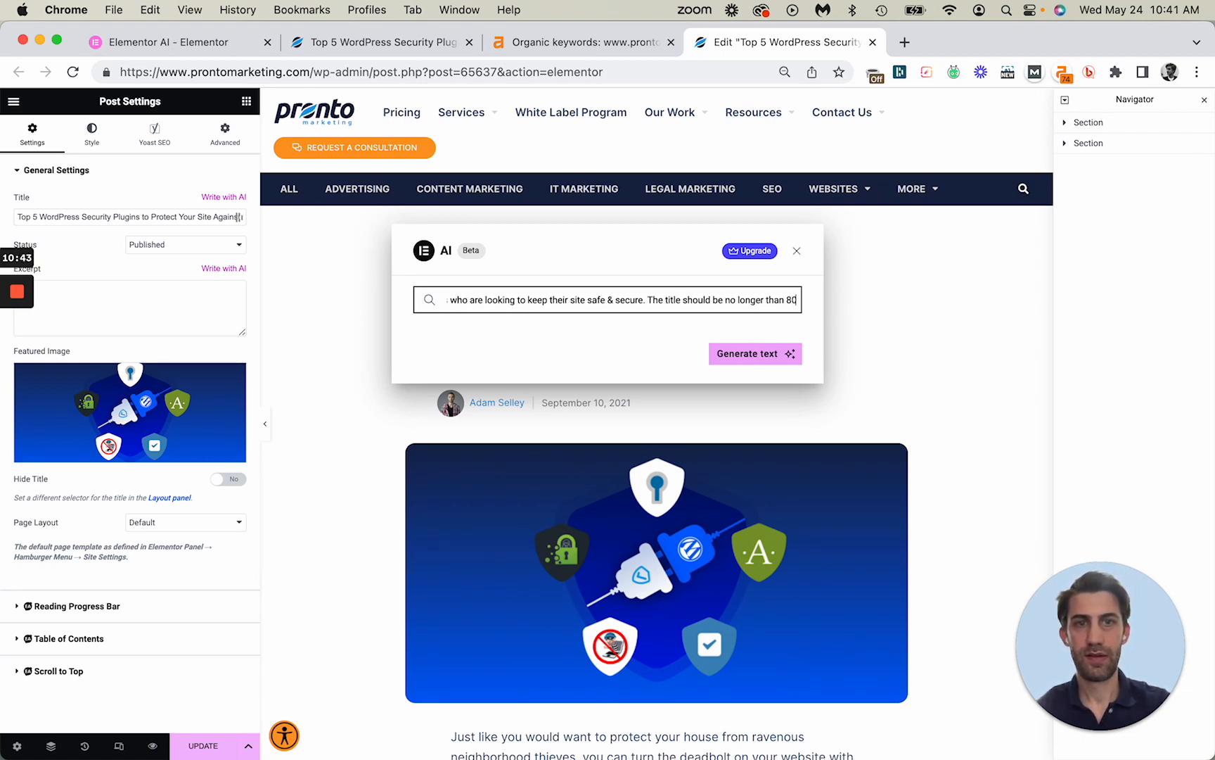
key(BackSpace)
key(BackSpace)
text(70 characte)
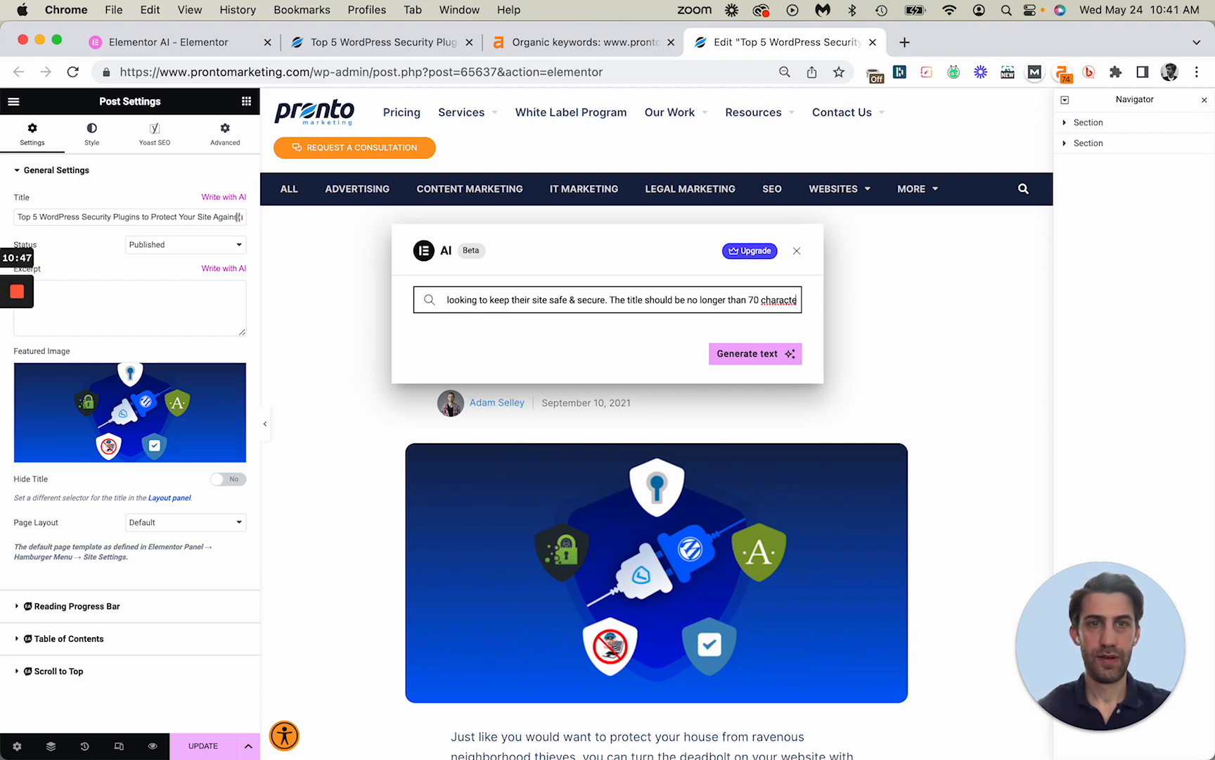
text(rs)
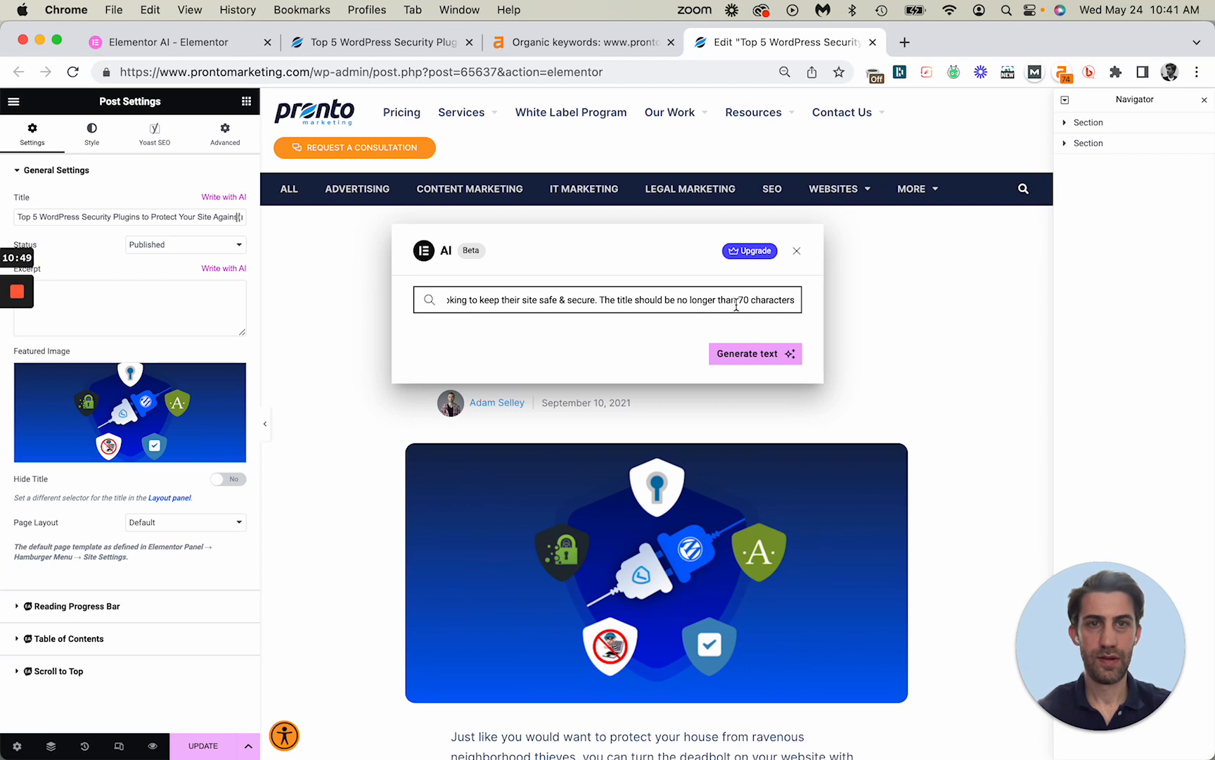
- Lower the prompt's limit to 60 characters, complete it with "in order to display properly in Google." and generate text
drag(735, 303, 750, 304)
text(60)
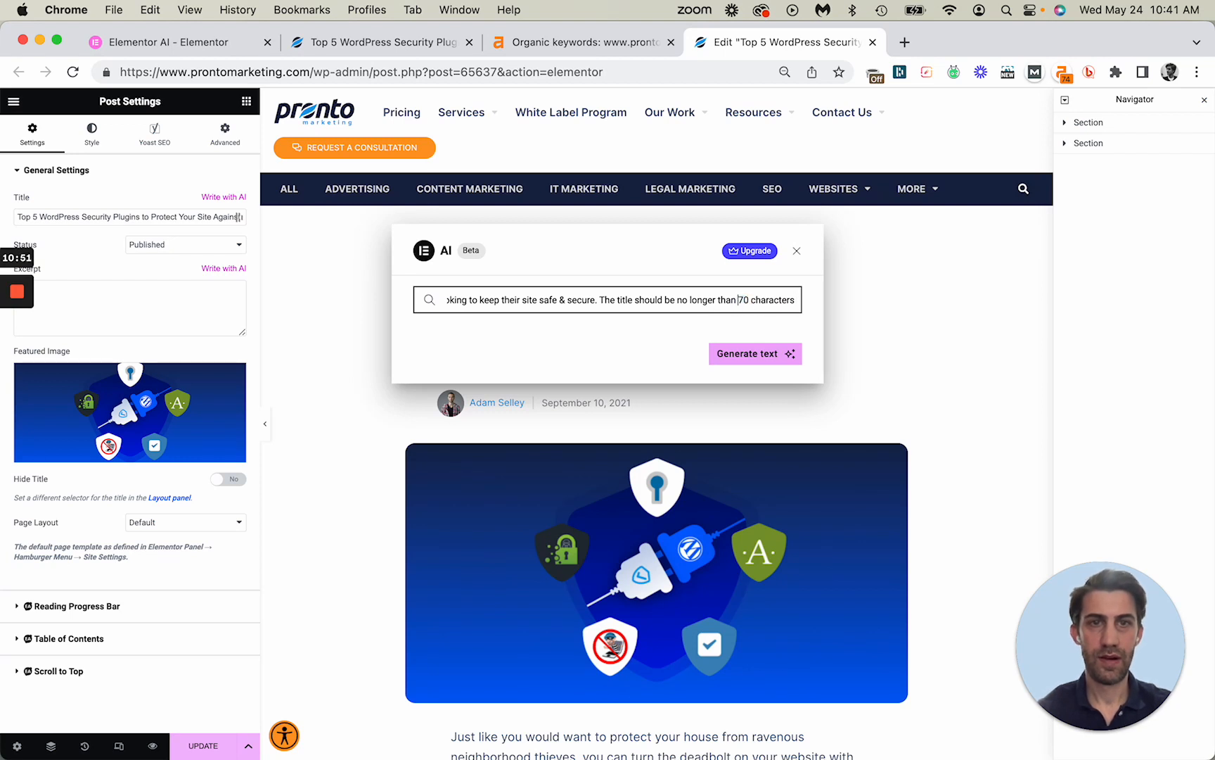
text( characters in or)
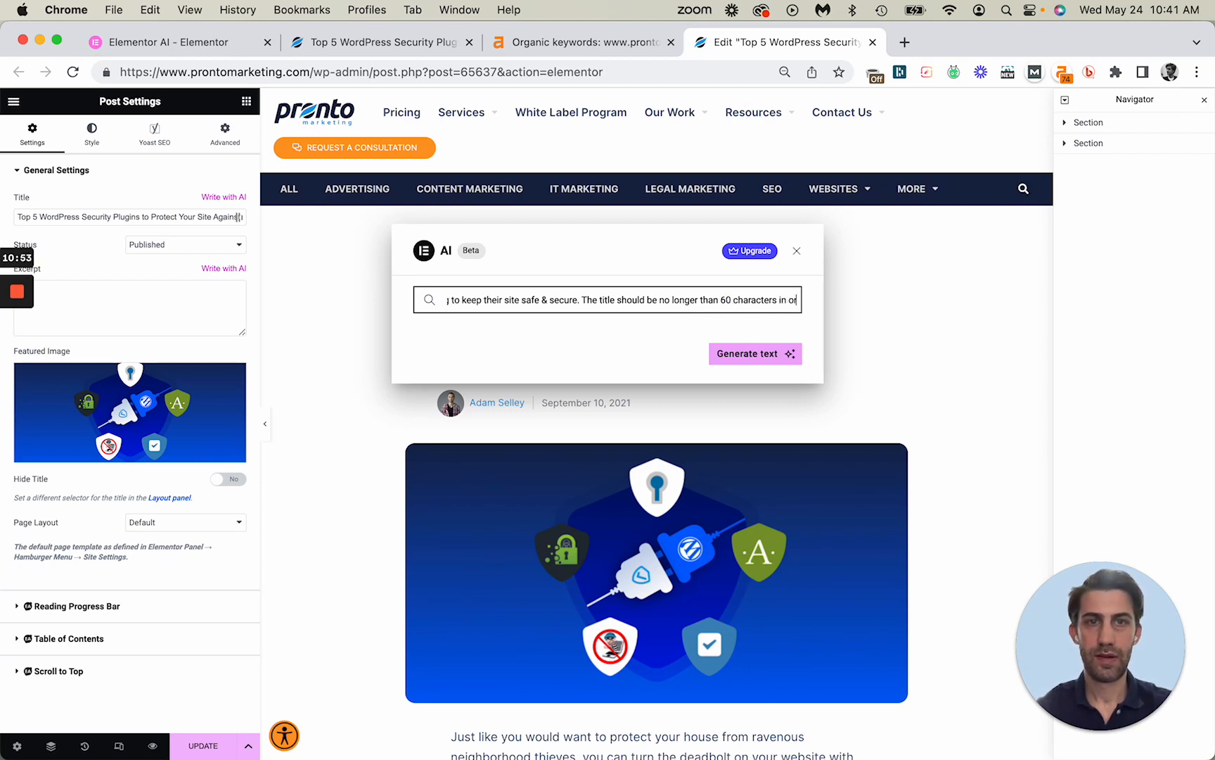
text(der to)
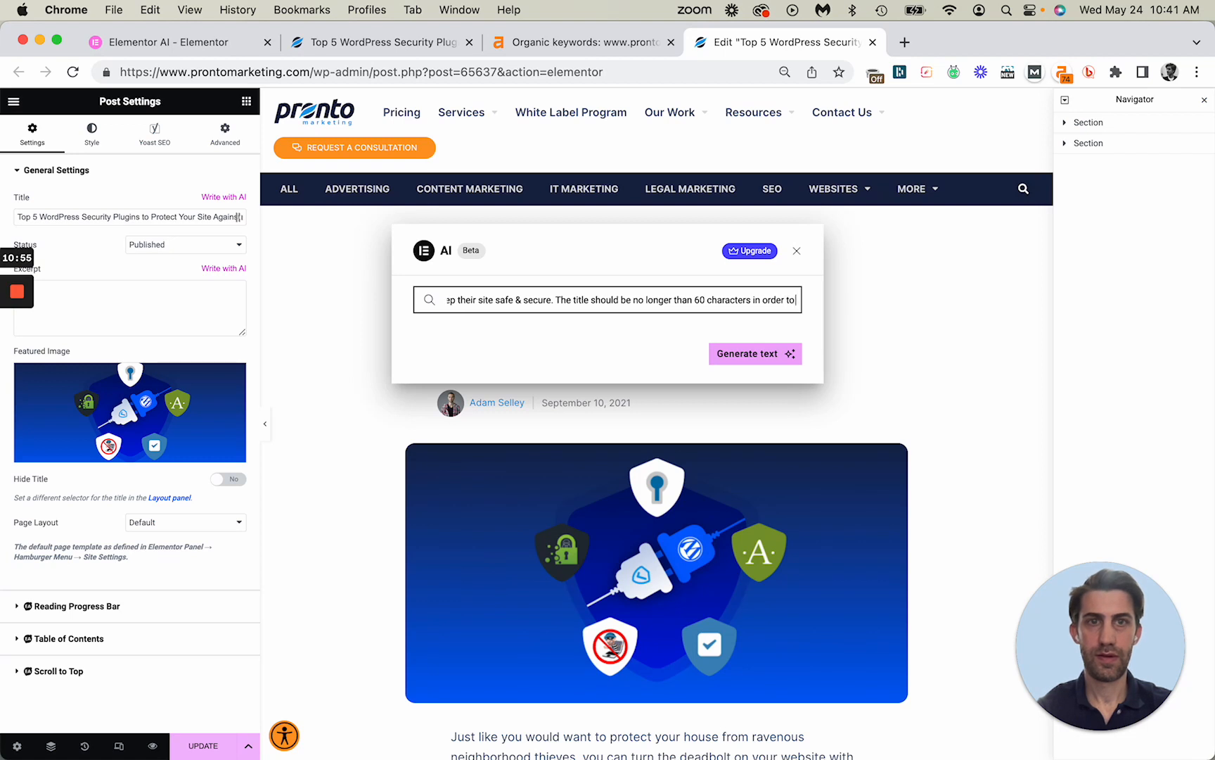
text( display properly in Google.)
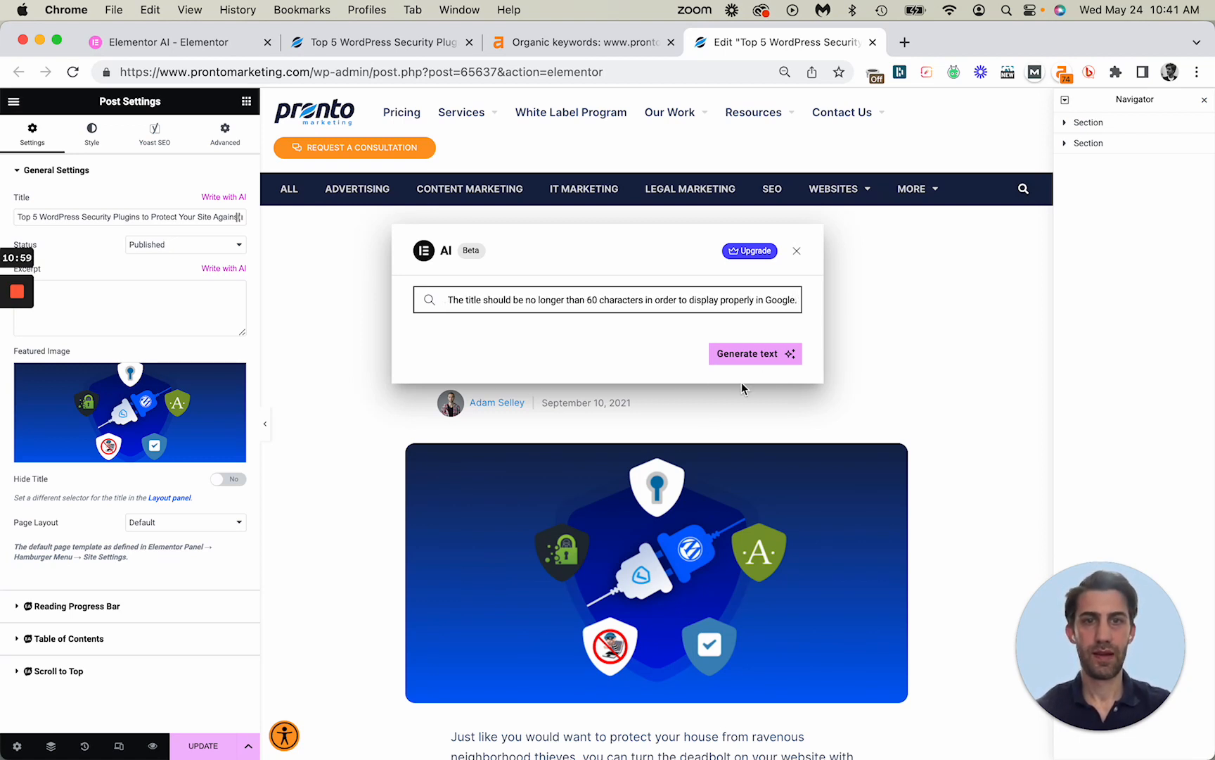
click(775, 355)
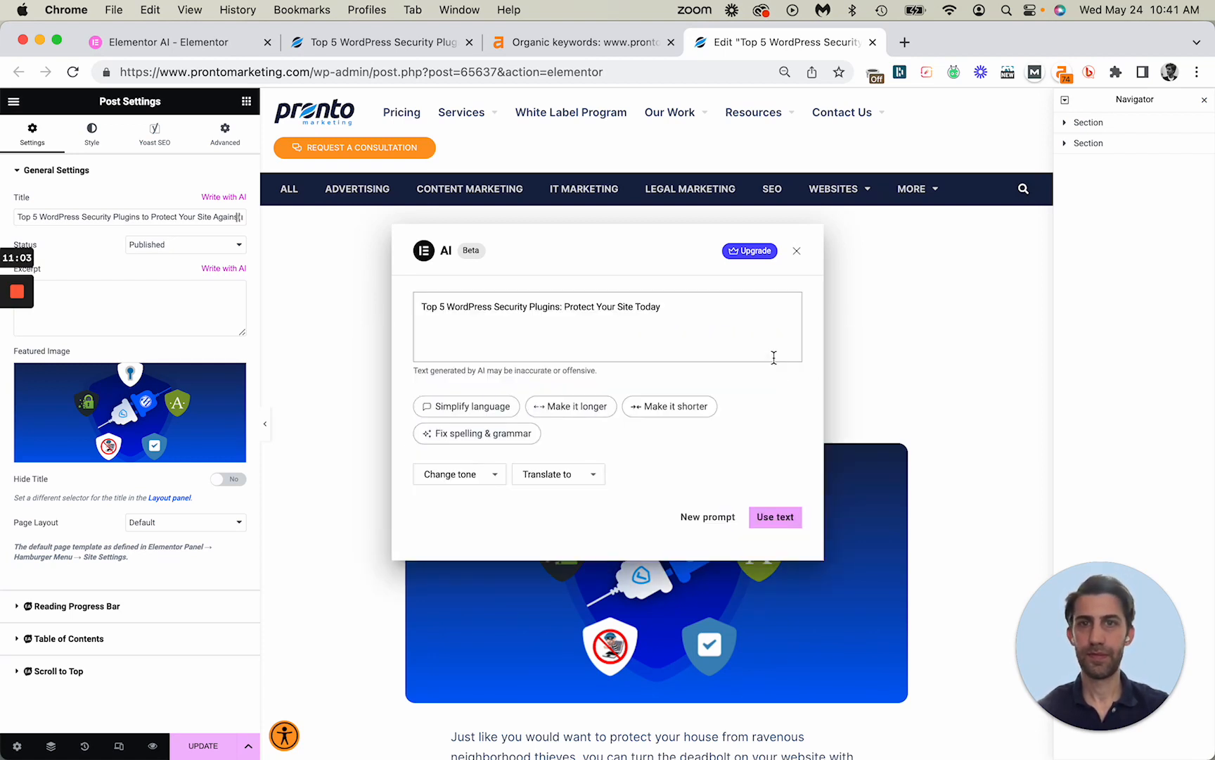
- Return to the AI prompt, append "Include Best in the title." and generate the text again
triple_click(721, 310)
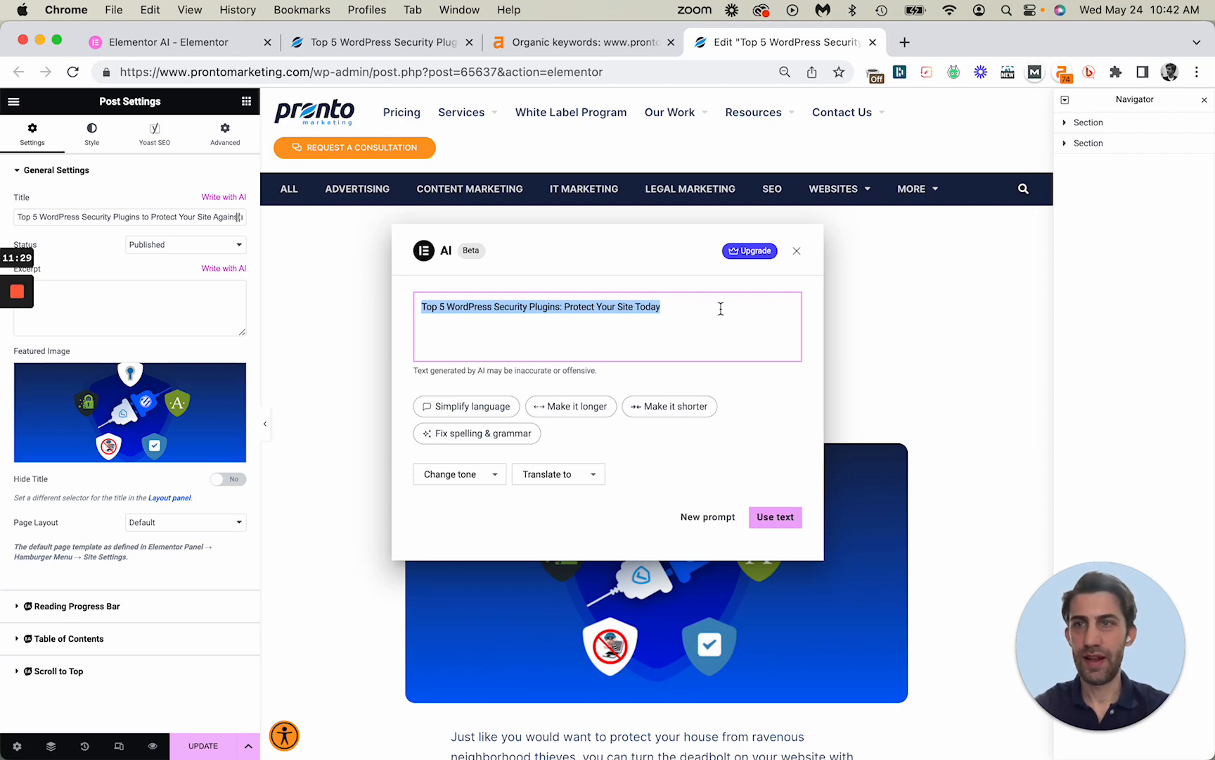
click(707, 526)
click(706, 520)
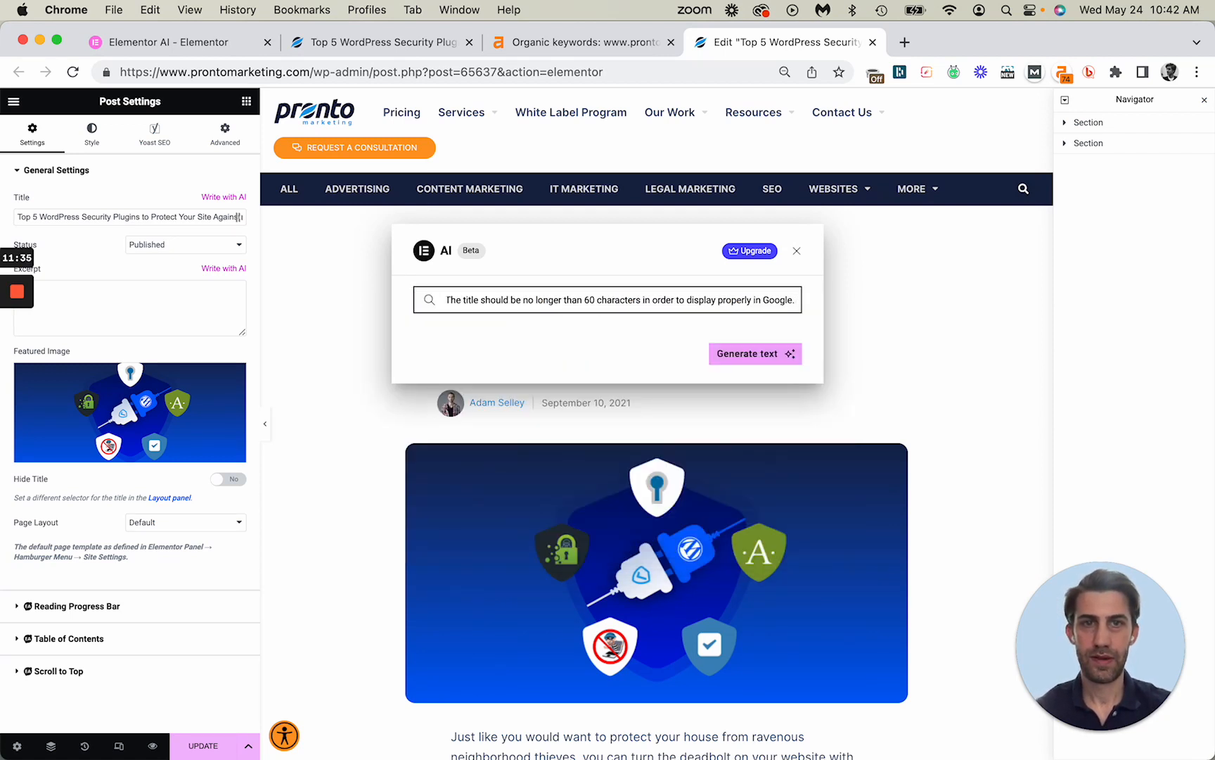
text(Include)
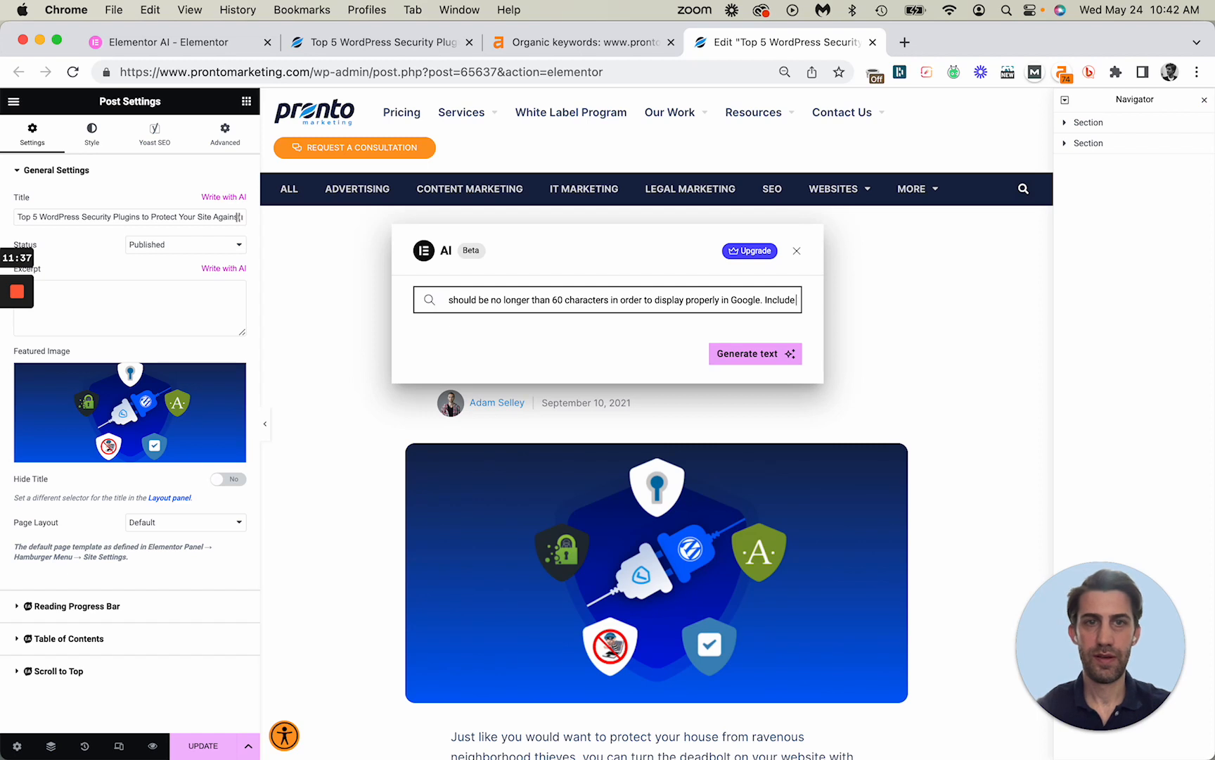
text( Best in the)
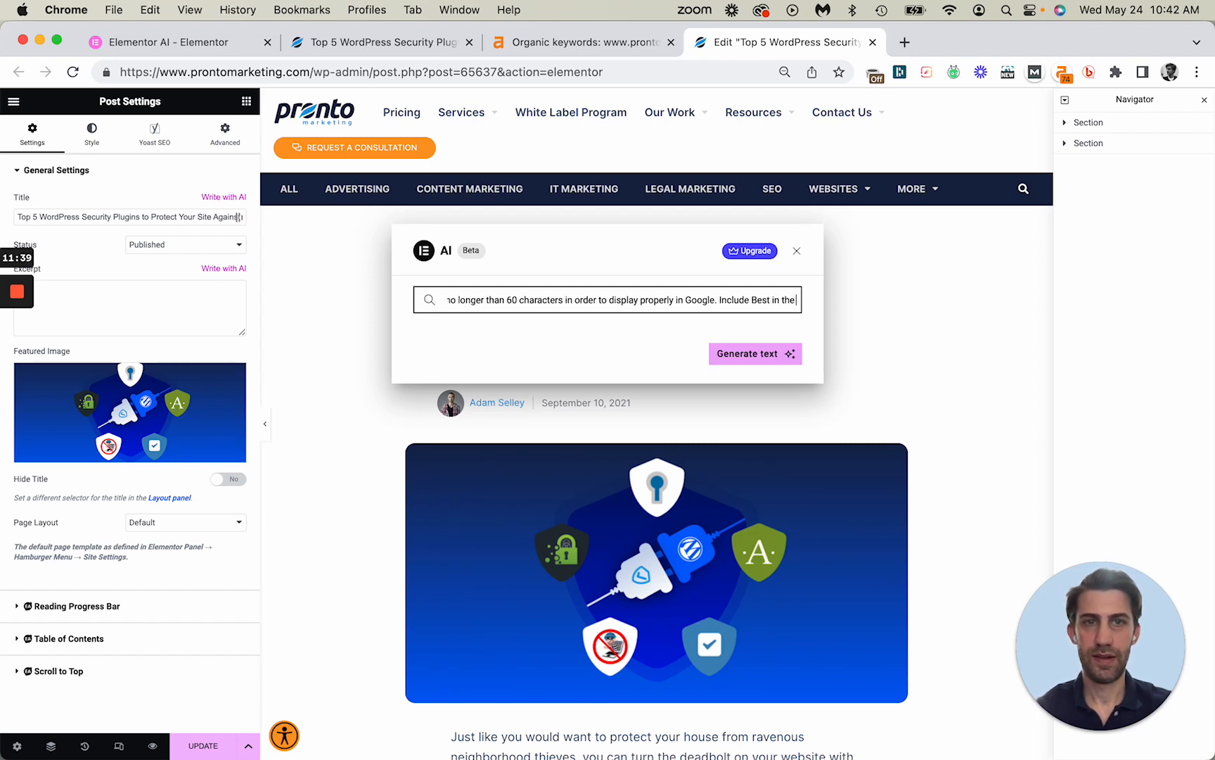
text( title.)
click(778, 359)
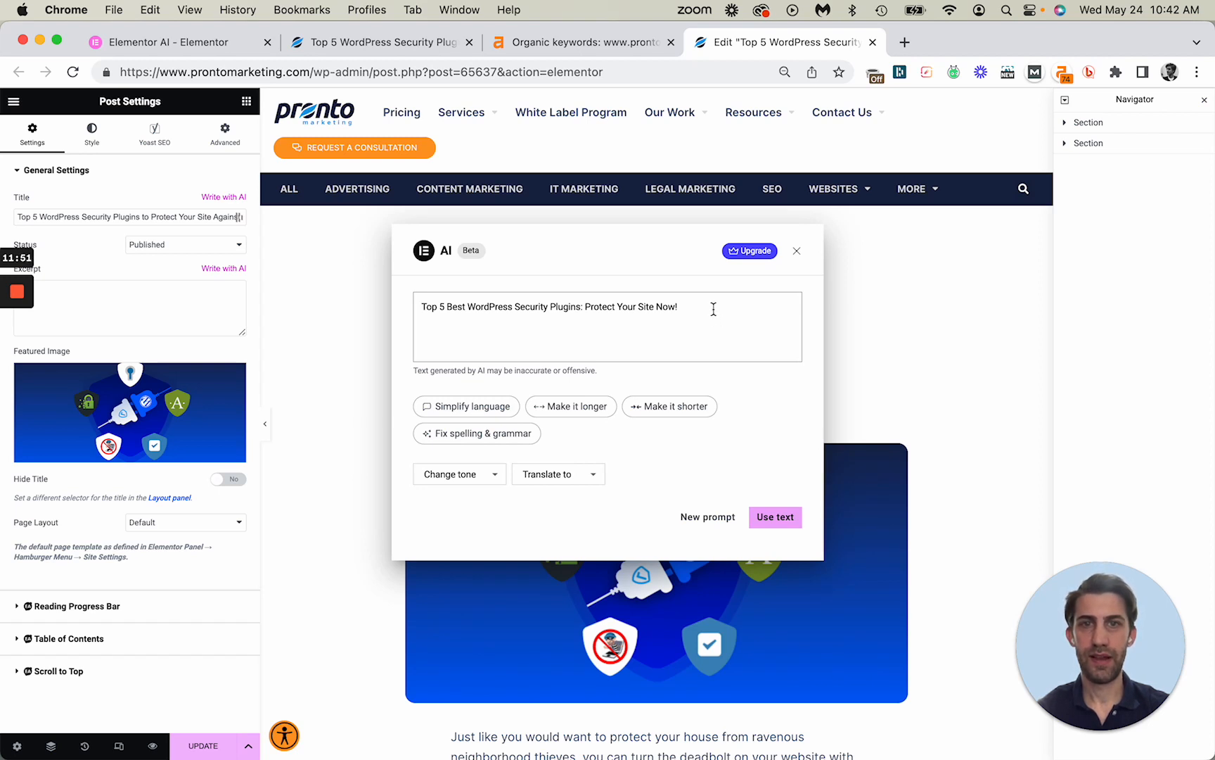
- Copy the generated title "Top 5 Best WordPress Security Plugins: Protect Your Site Now!" and use it as the post title
click(713, 308)
key(super+a)
key(super+c)
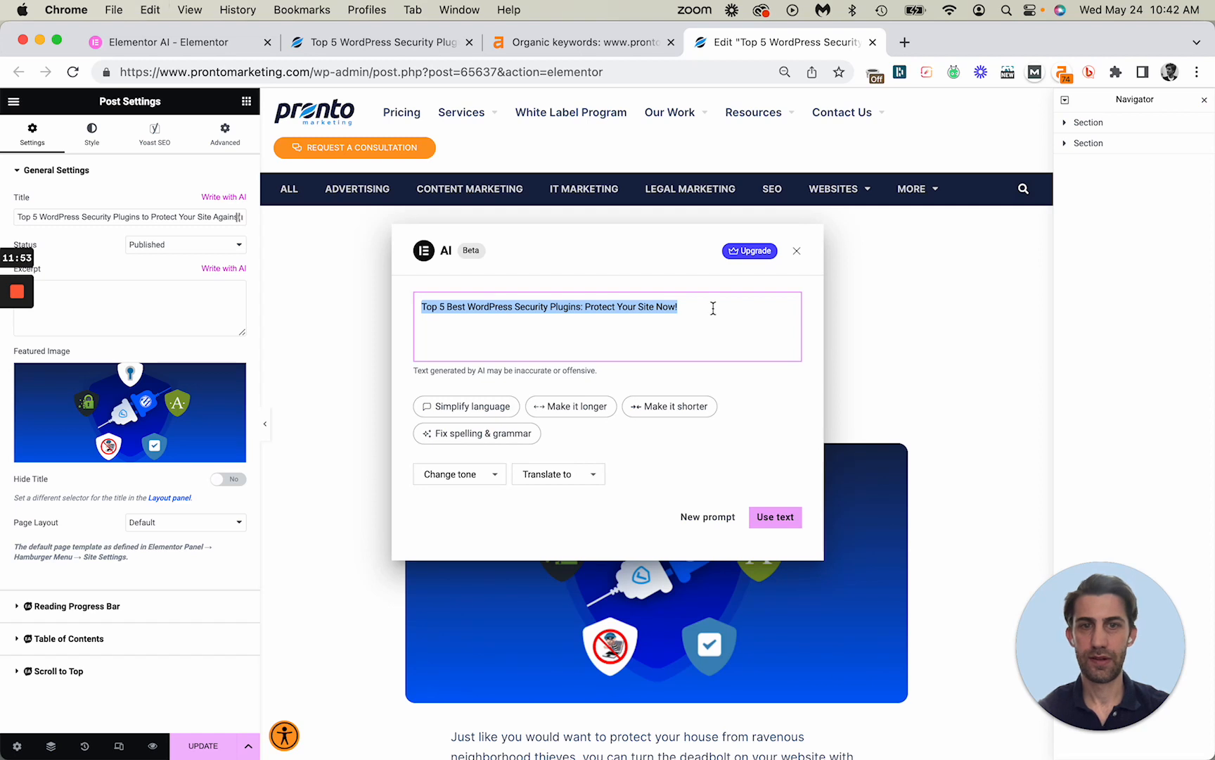
click(781, 521)
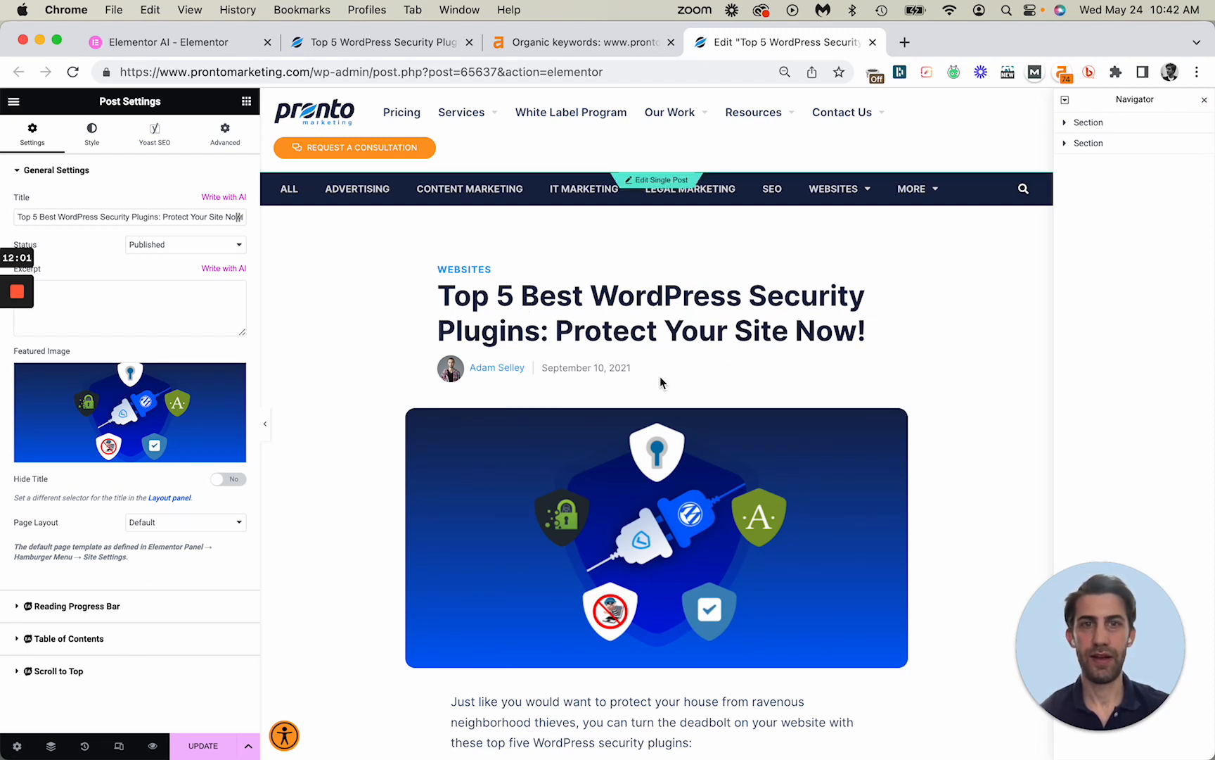
- Replace the SEO title in the Yoast Google preview with the Title variable
click(148, 148)
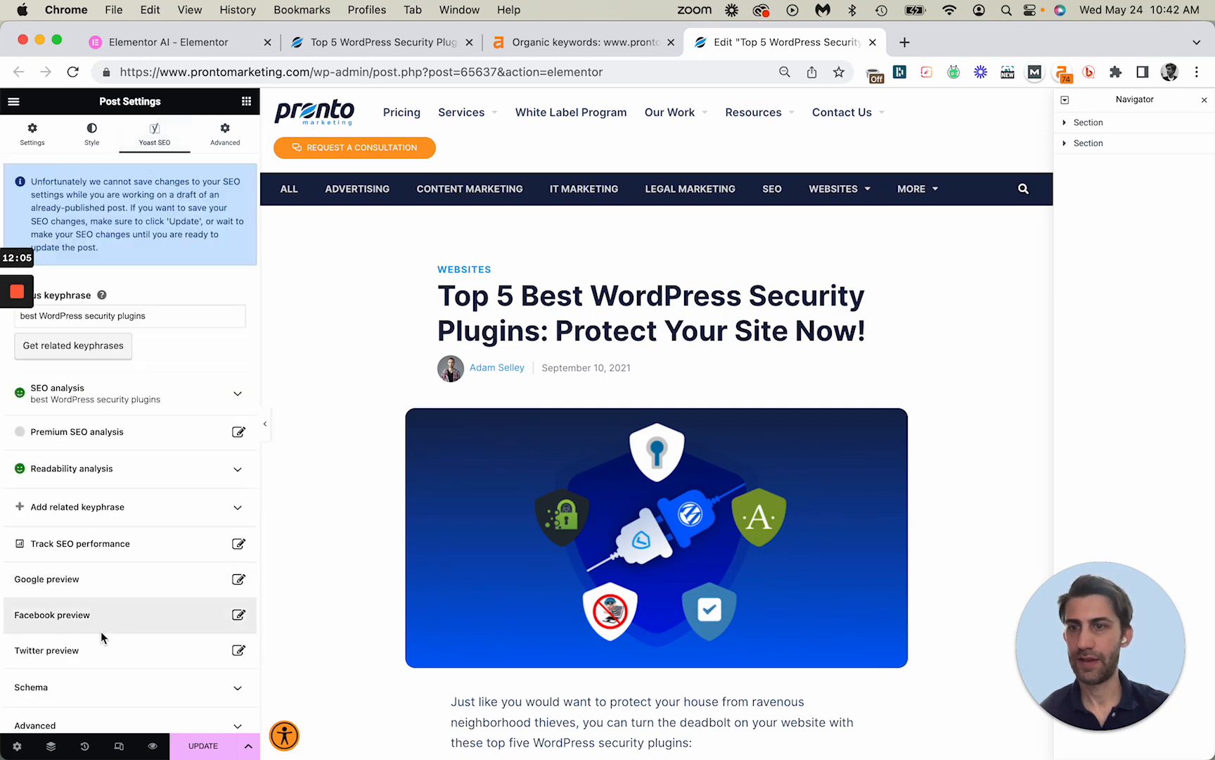
scroll(141, 583, down, 2)
click(239, 529)
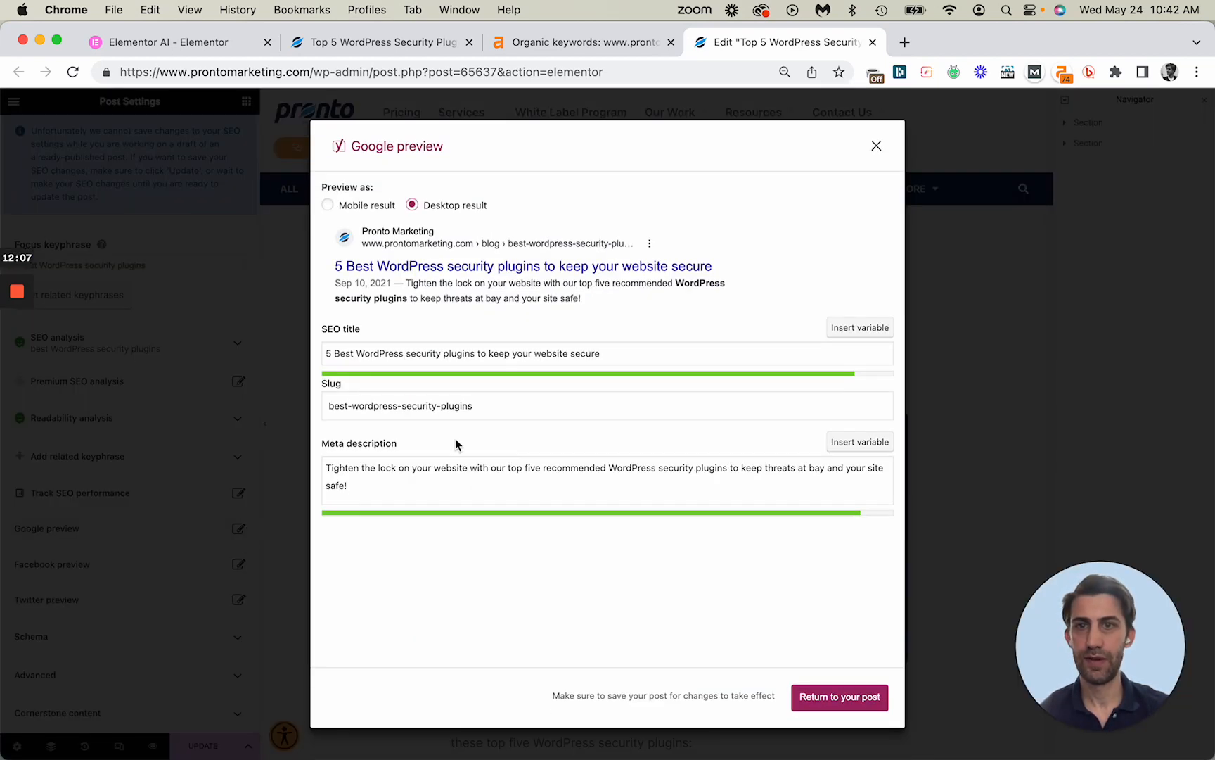
triple_click(522, 359)
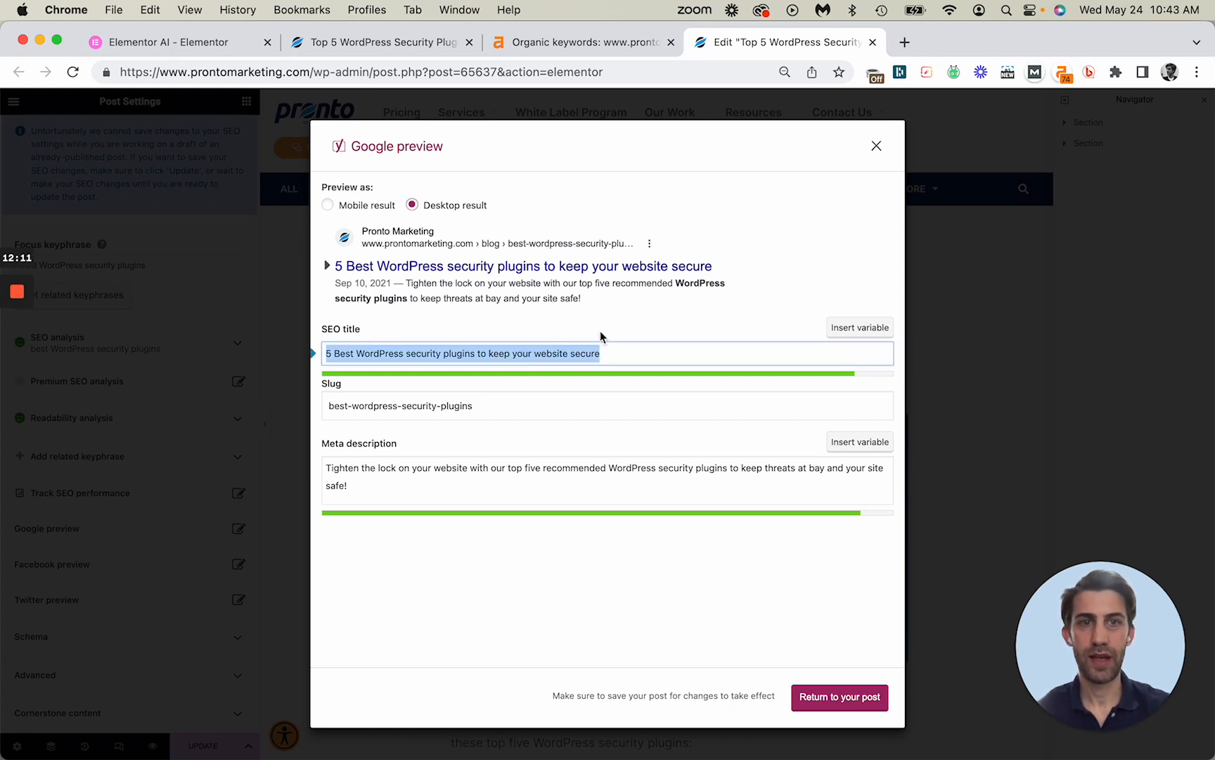
key(BackSpace)
click(863, 337)
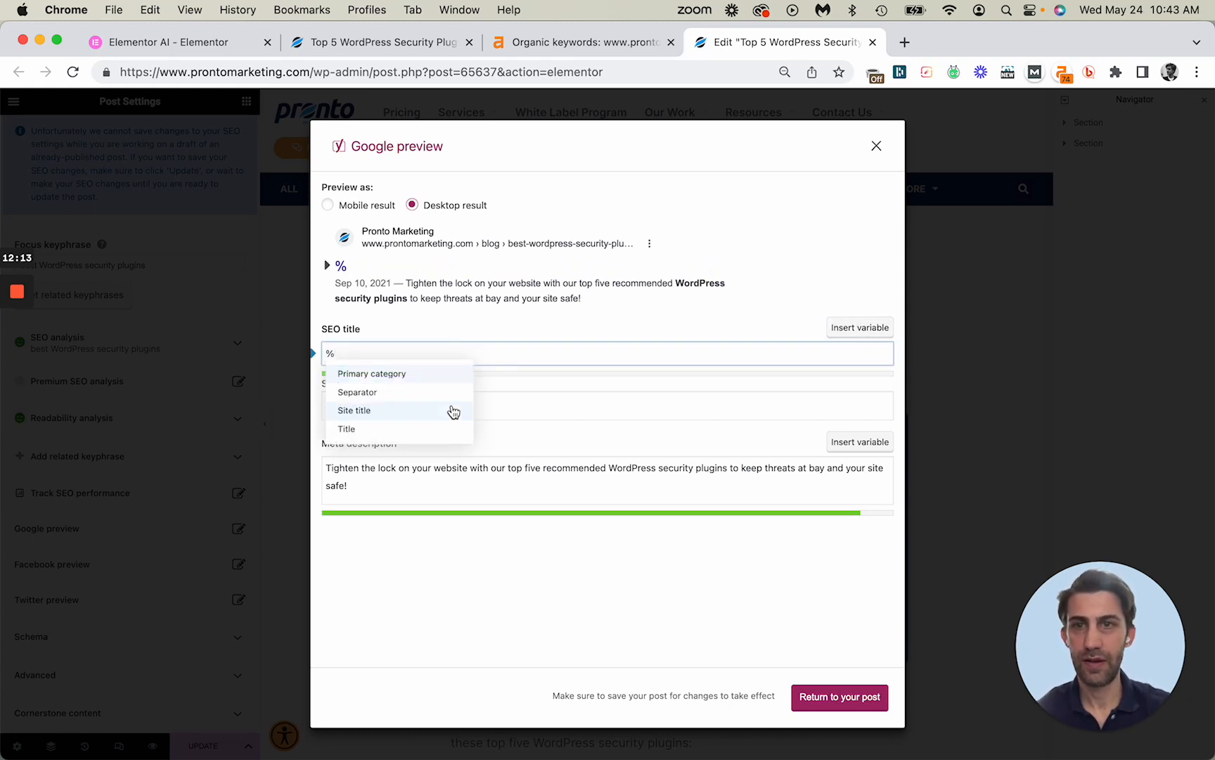
click(424, 430)
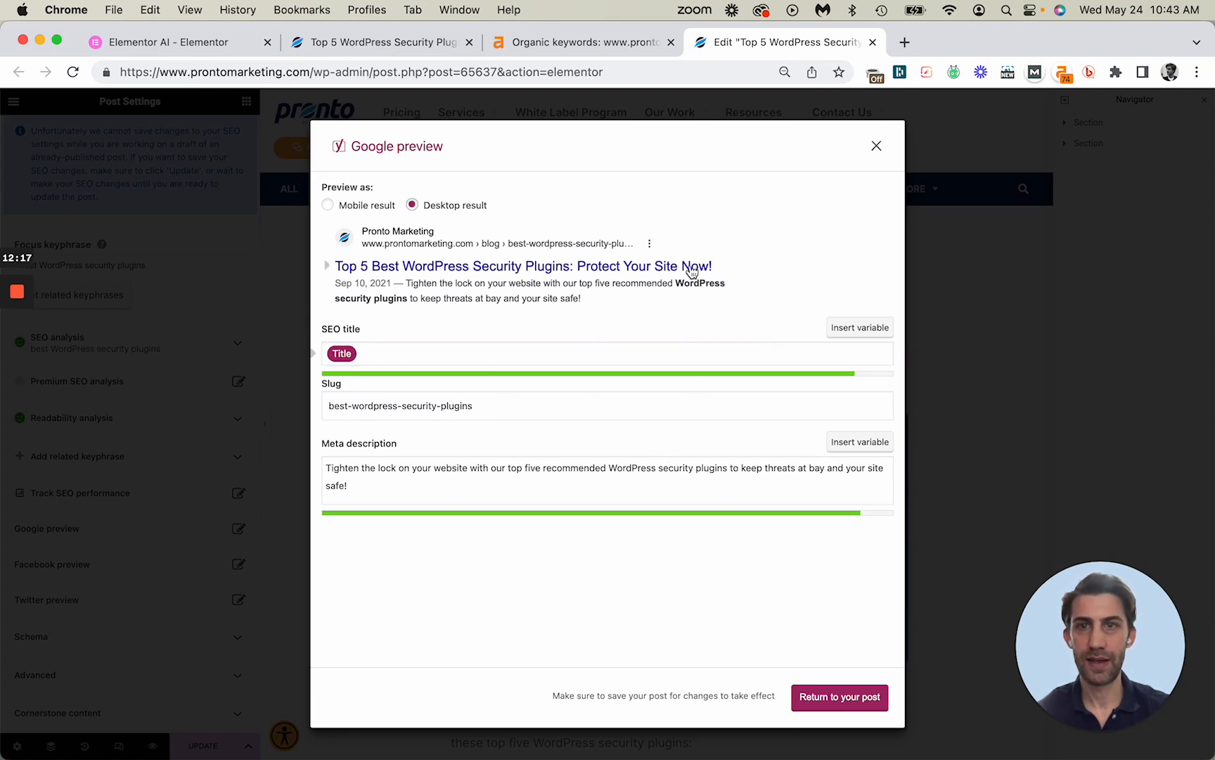
- Replace the SEO title's variable with the copied text "Top 5 Best WordPress Security Plugins: Protect Your Site Now!"
click(565, 352)
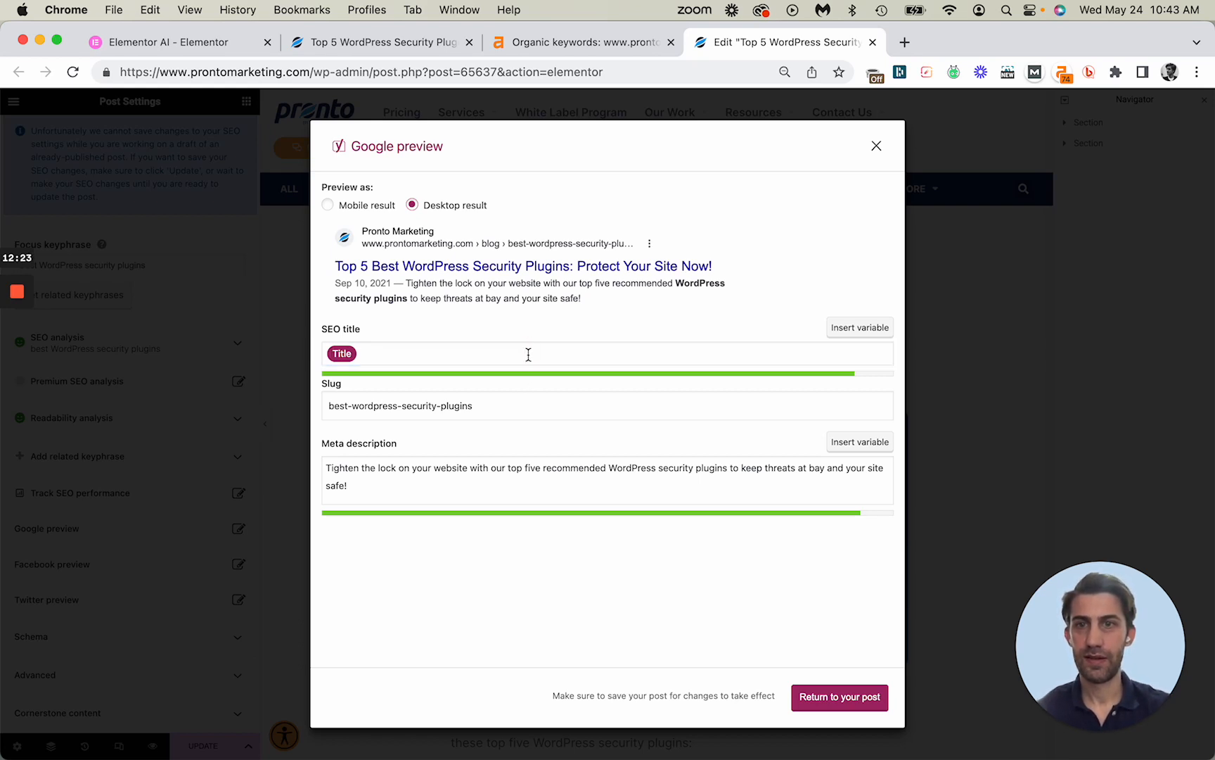
key(super+v)
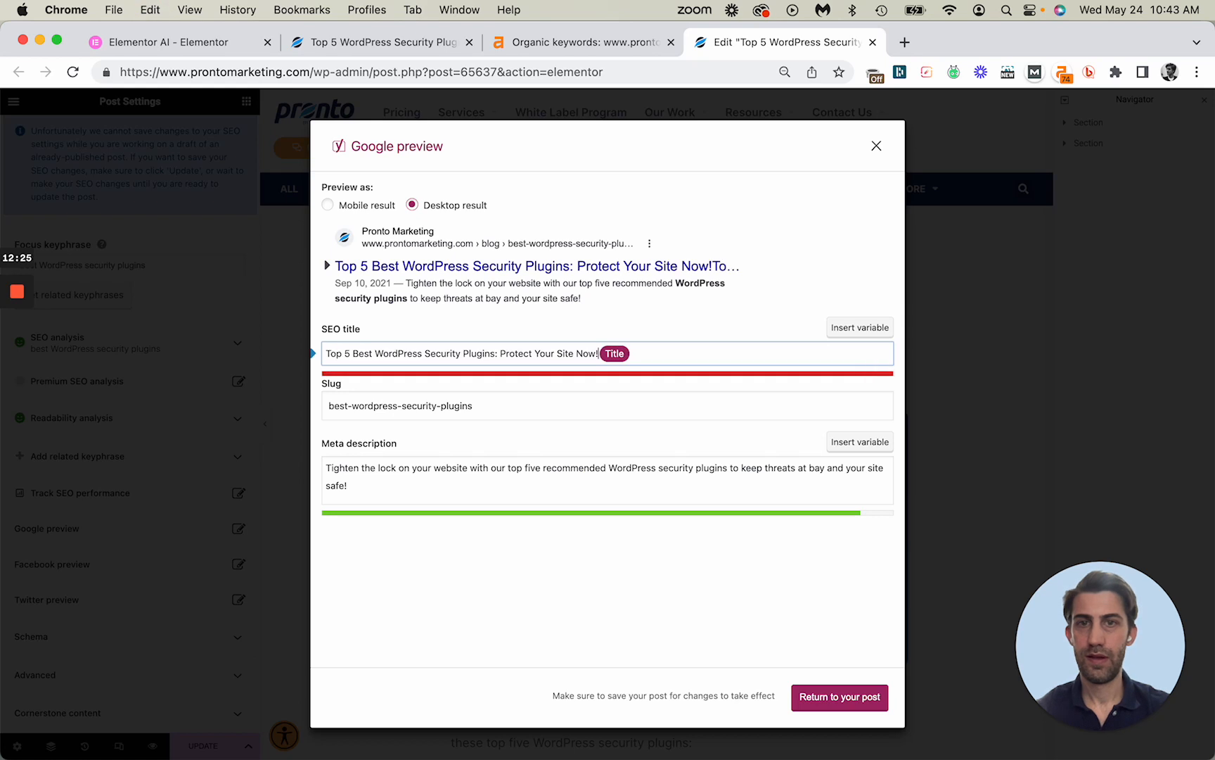
key(shift+Right)
key(BackSpace)
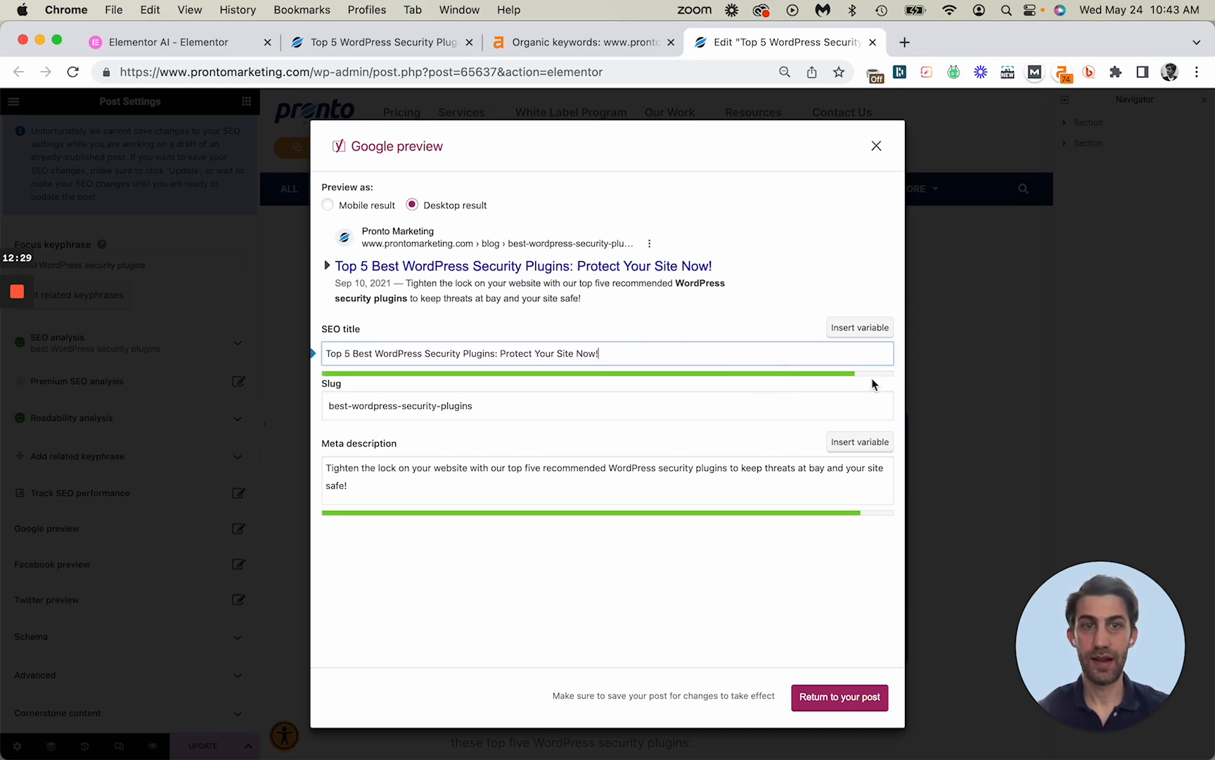
- Clear the SEO title, insert the Title variable again and return to the post
key(super+a)
key(BackSpace)
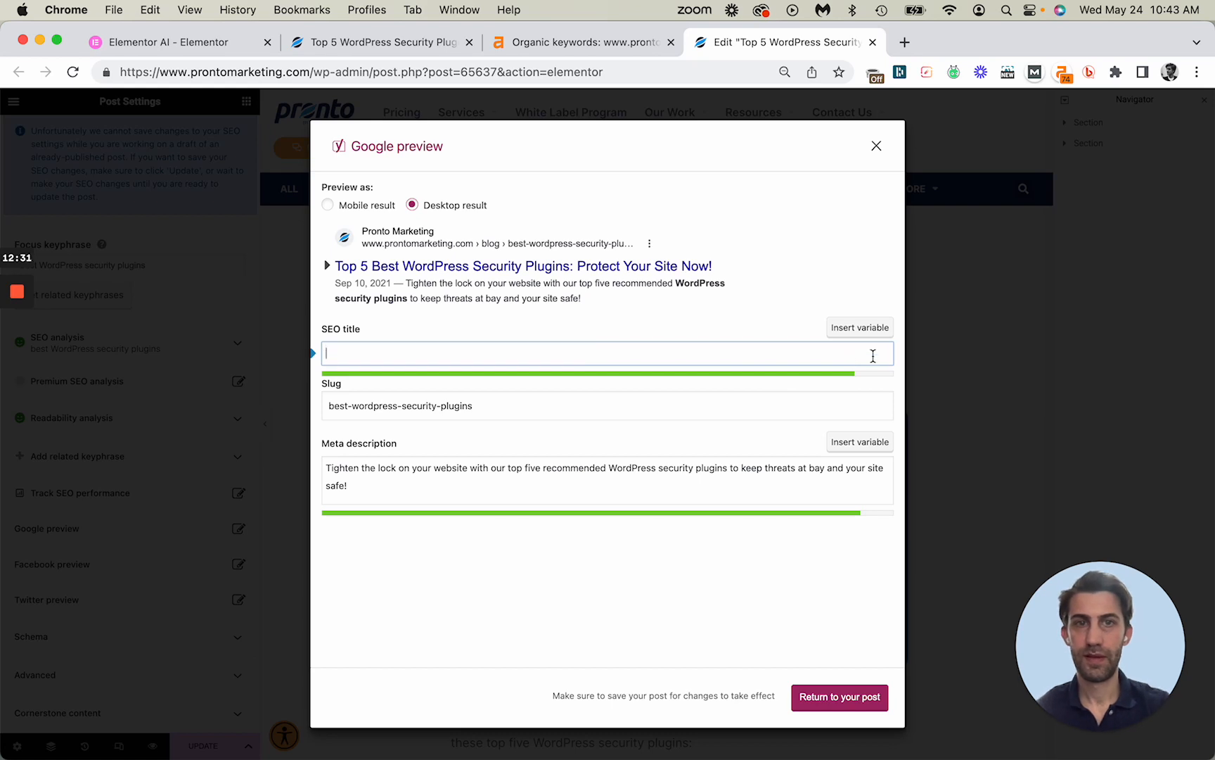
click(870, 337)
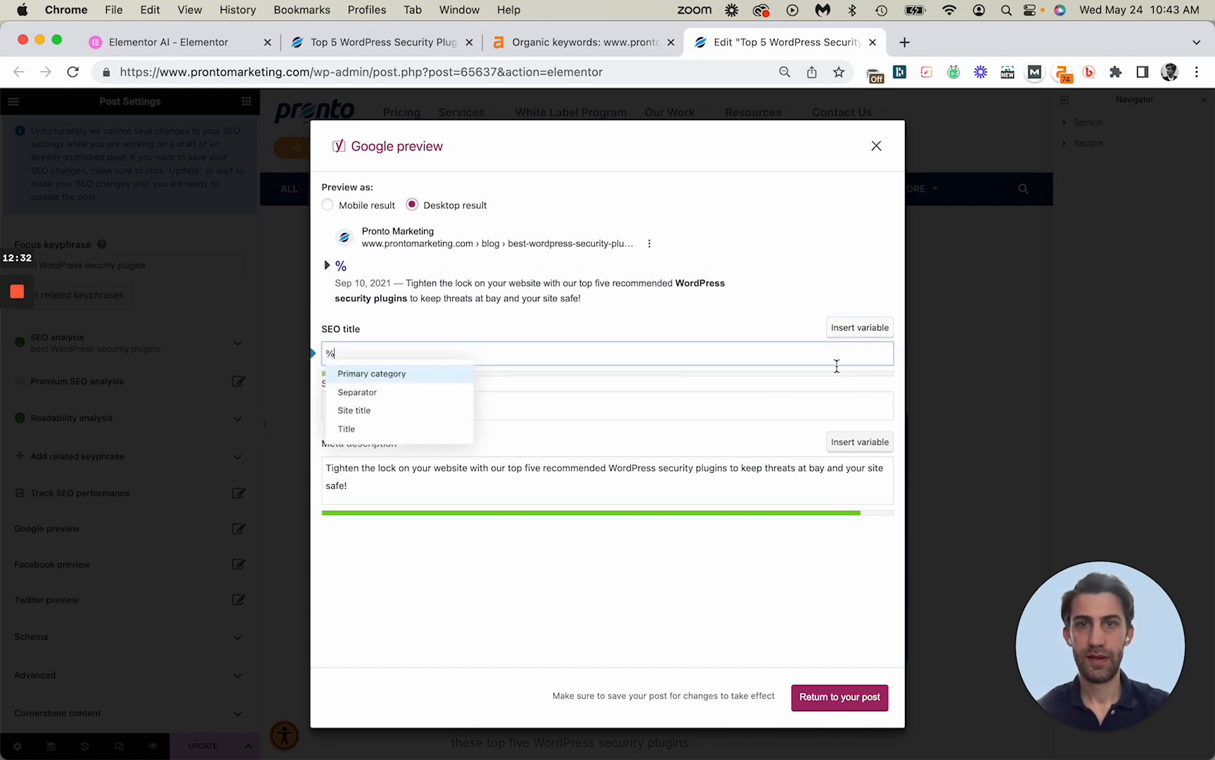
click(435, 430)
click(617, 366)
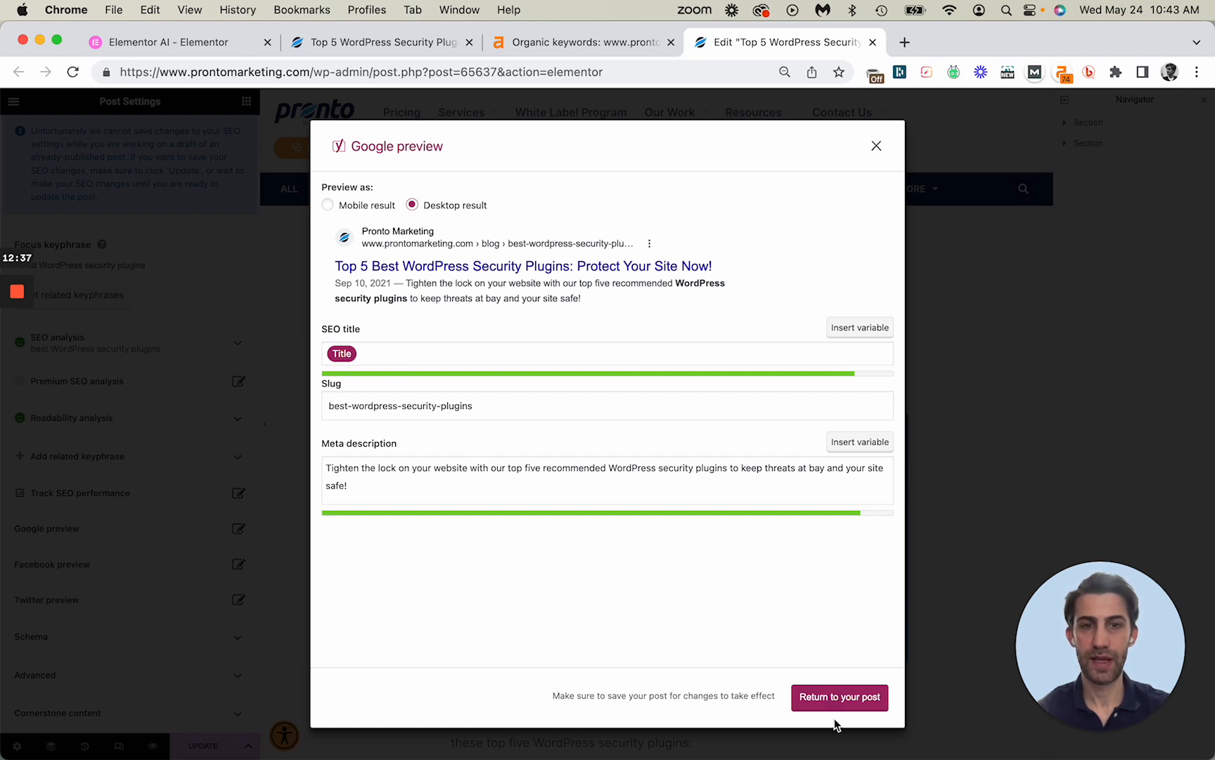
click(842, 703)
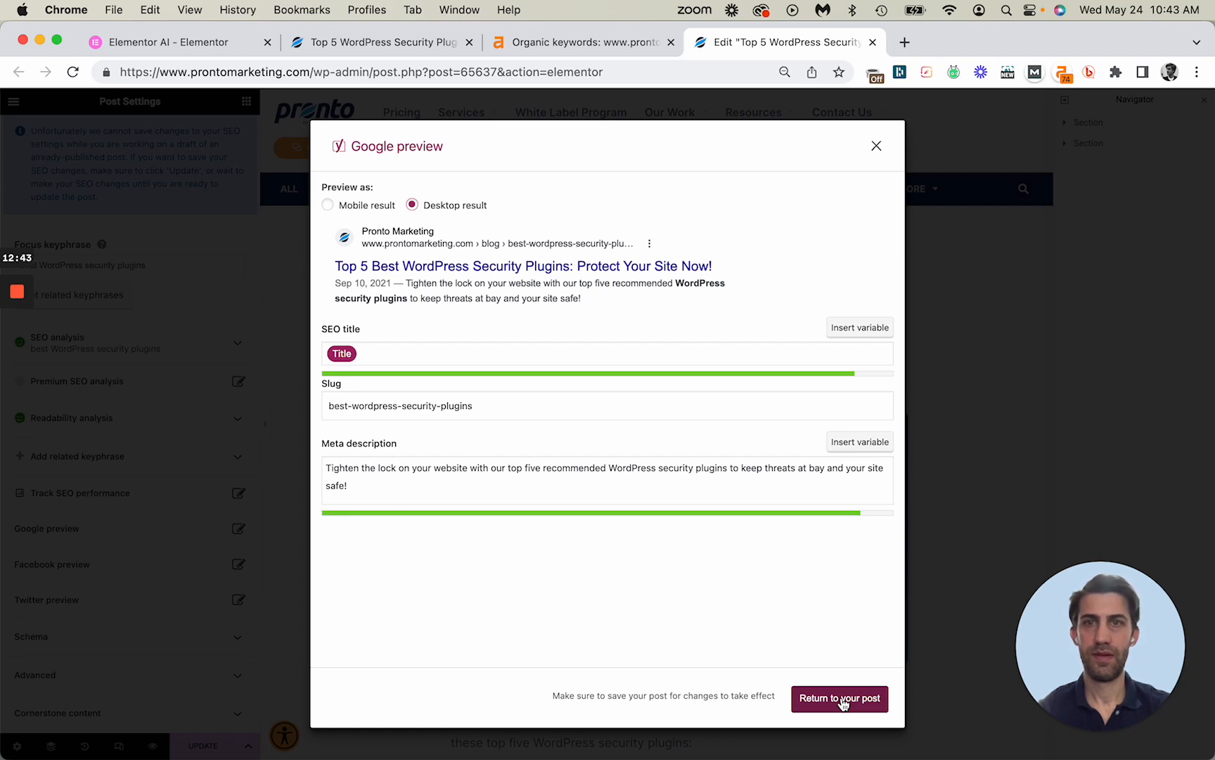
- Return to the post settings and change the post title to "The 5 Best WordPress Security Plugins: Protect Your Site Now!"
click(843, 703)
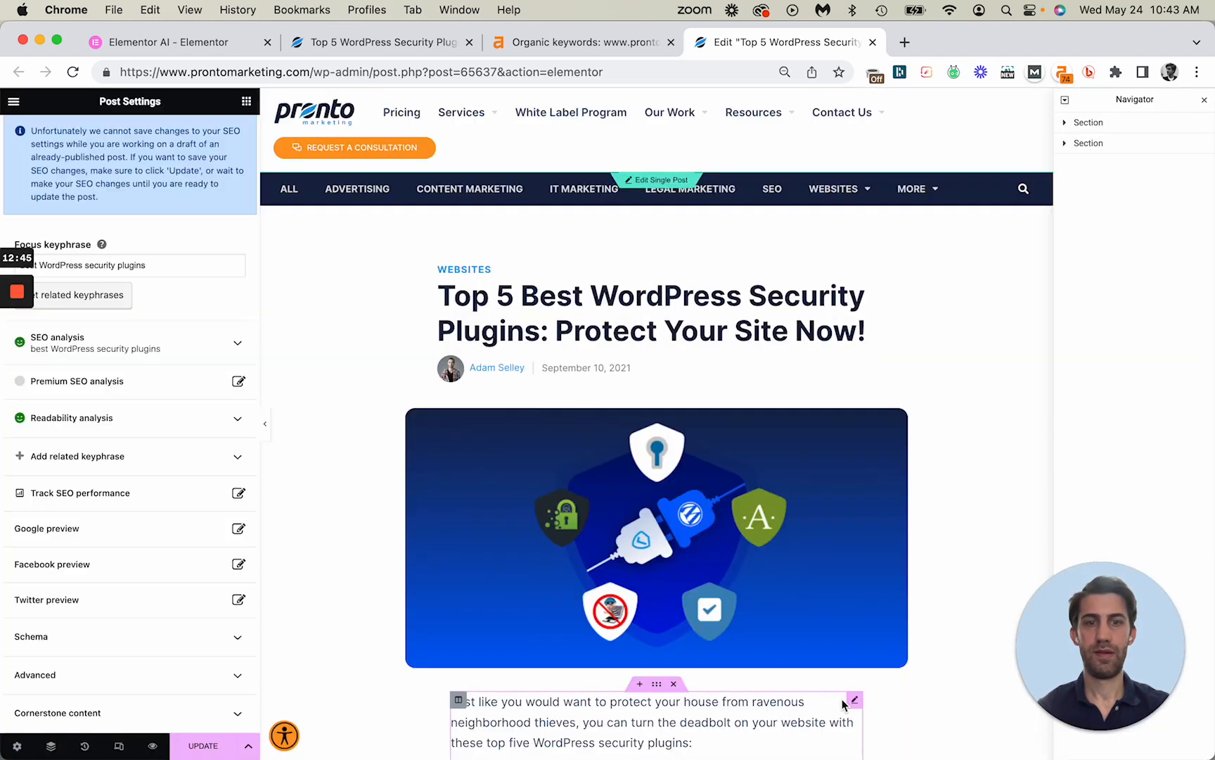
click(685, 315)
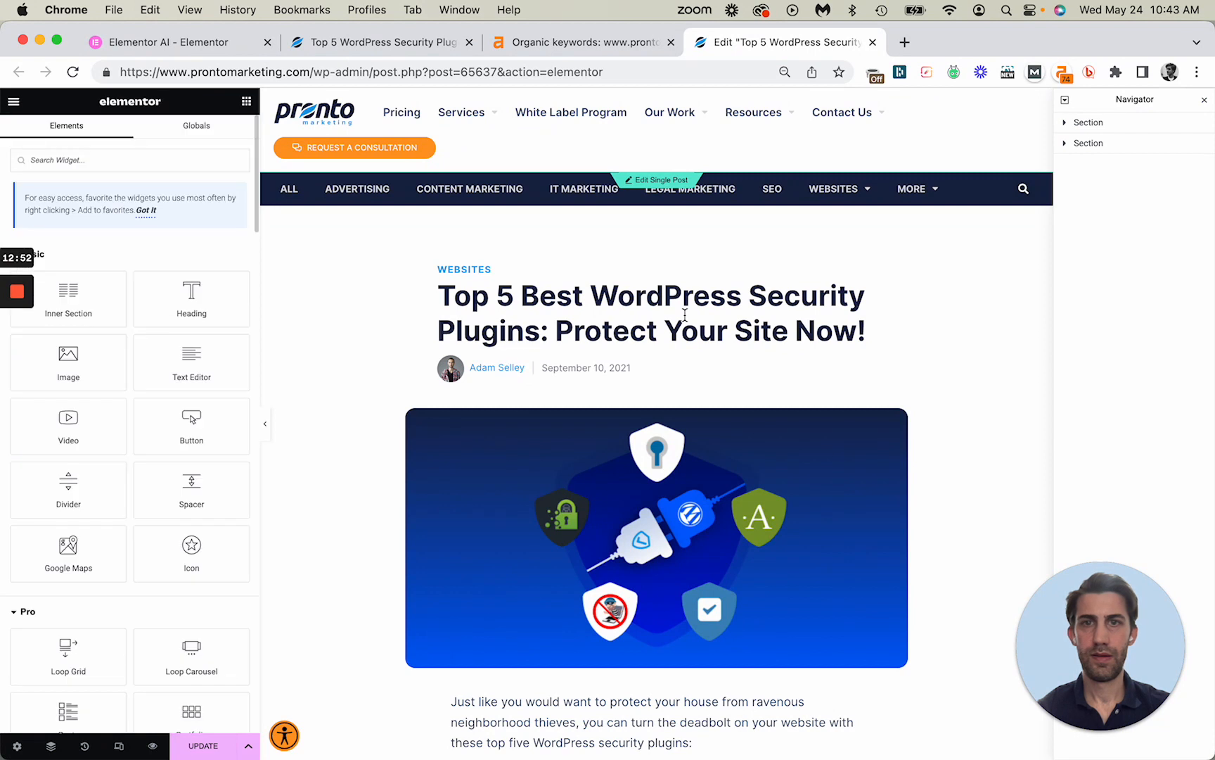
click(17, 747)
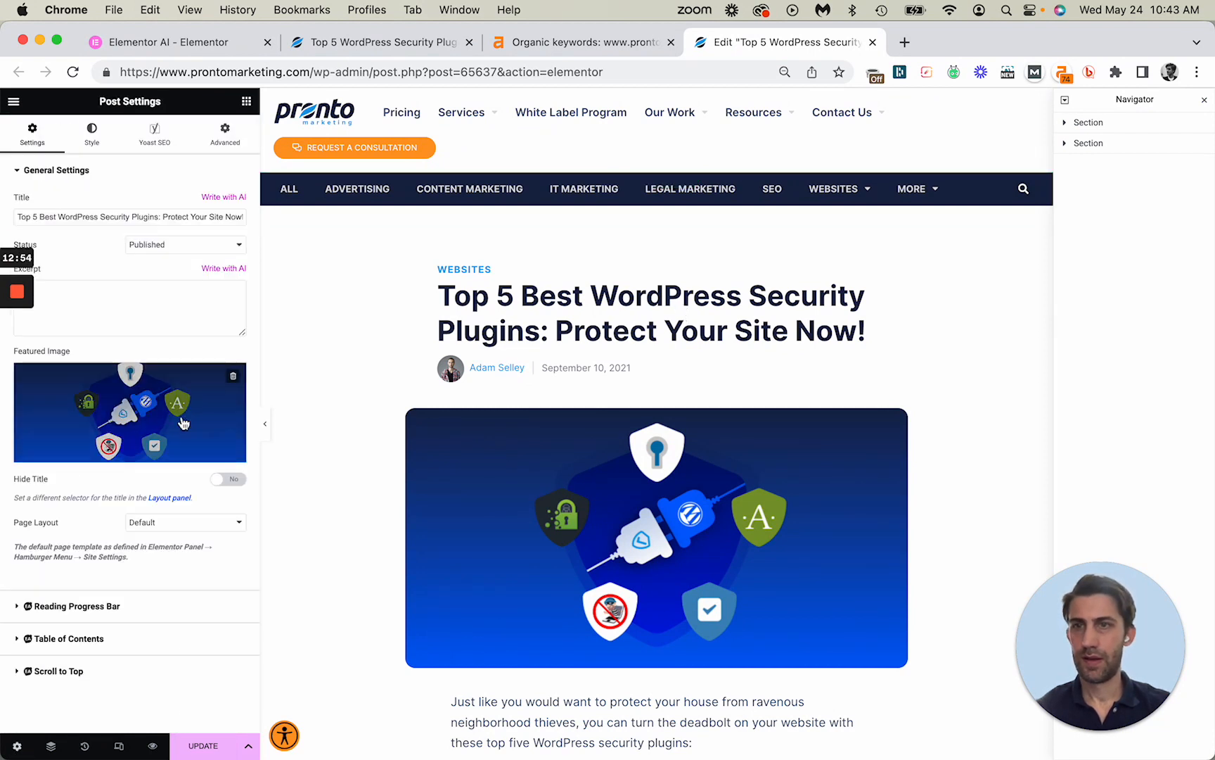
click(31, 218)
key(alt+shift+Left)
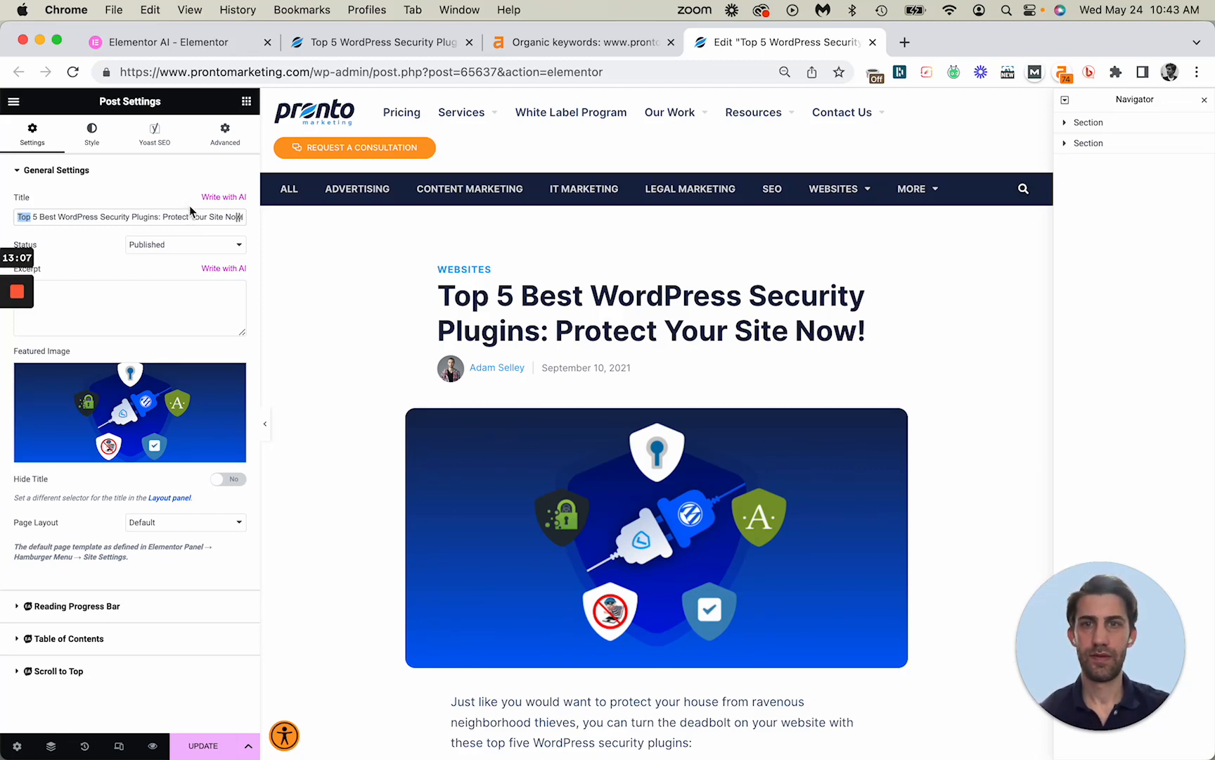
text(The)
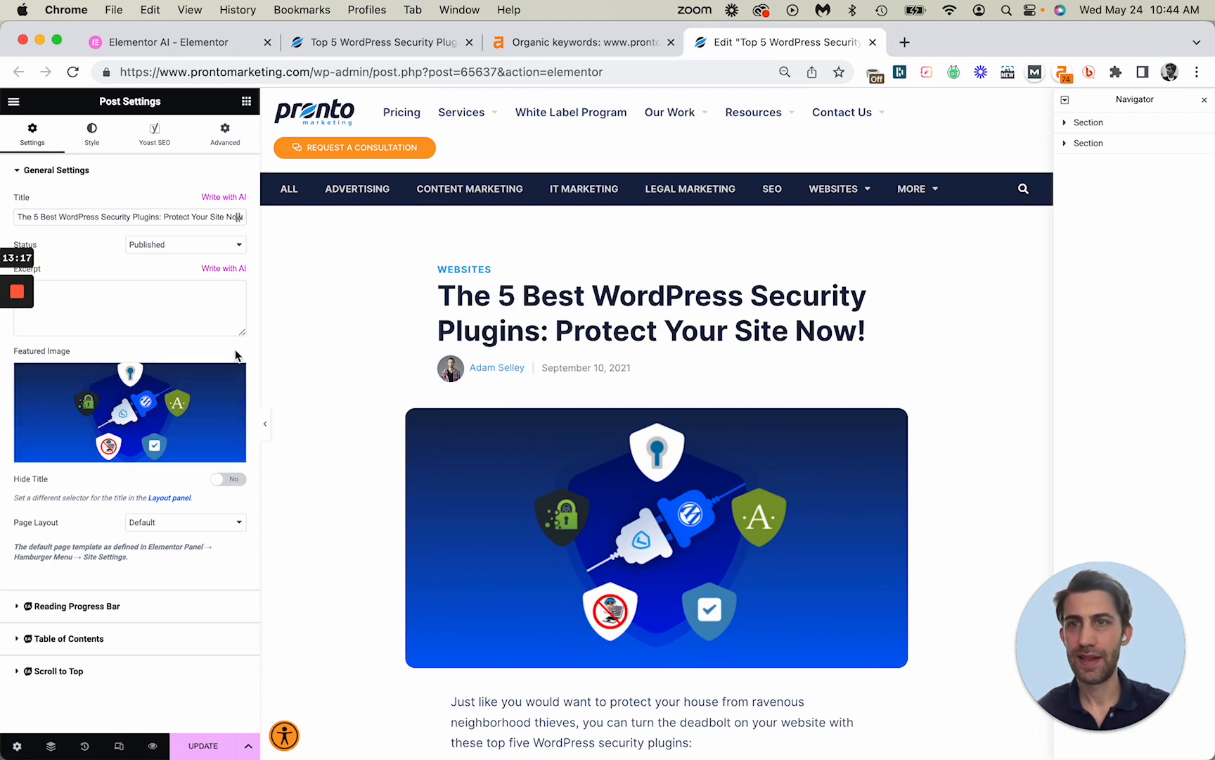
mouse_move(261, 299)
mouse_down()
mouse_move(347, 298)
mouse_move(280, 292)
mouse_up()
- Open Elementor AI for the "An Introduction to WordPress Security" text block, examine the loaded text and rewriting options, and close it without changes
scroll(563, 432, down, 1)
scroll(562, 432, down, 8)
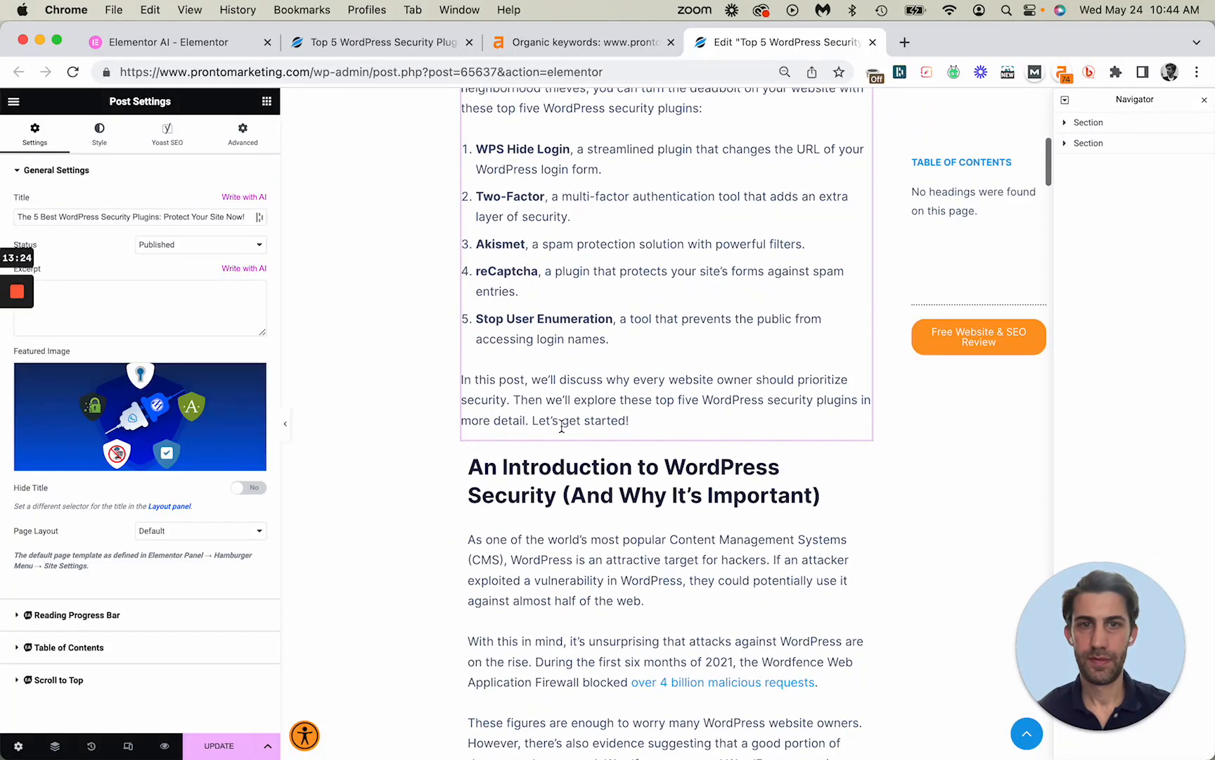
click(598, 526)
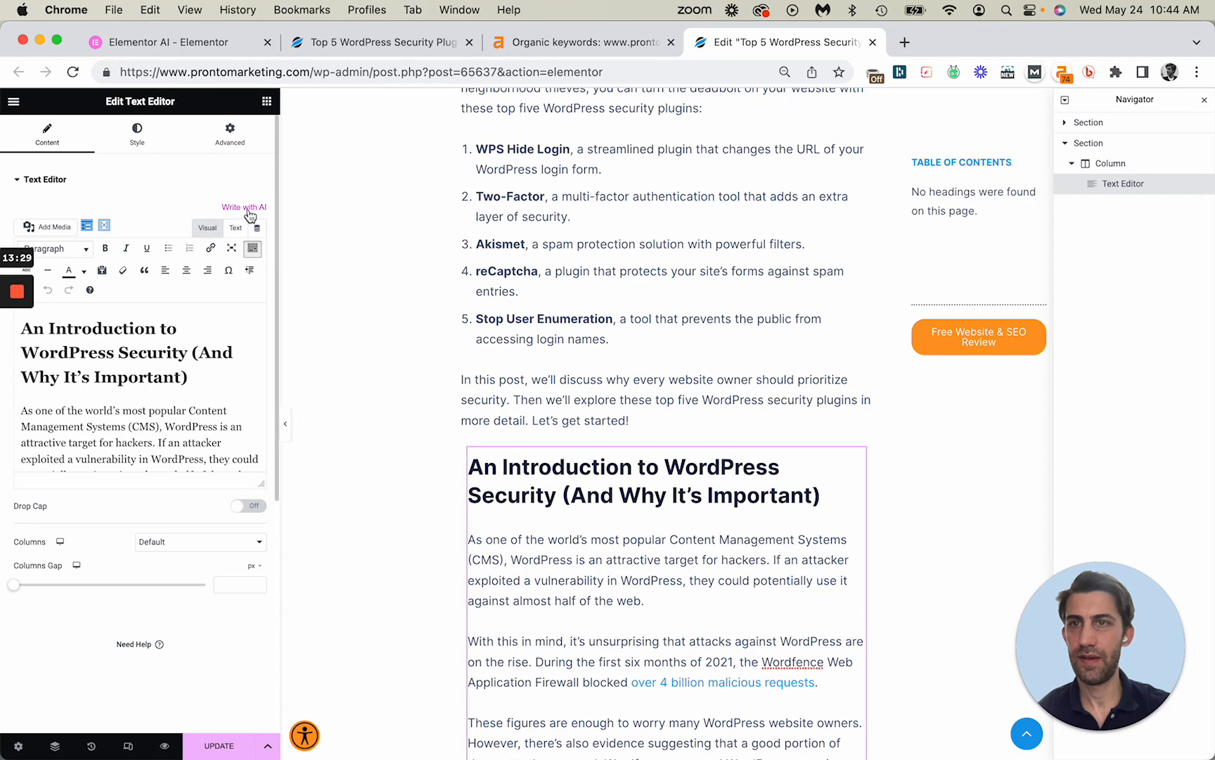
click(249, 207)
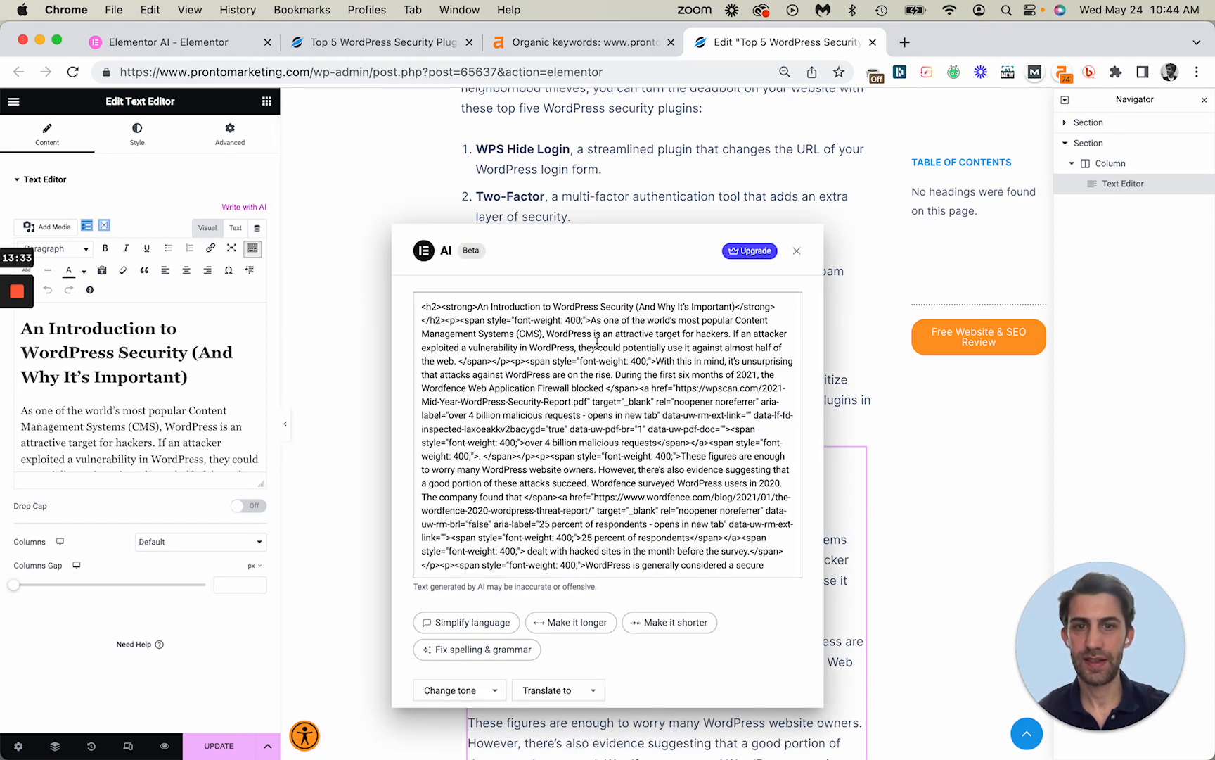
scroll(535, 460, down, 4)
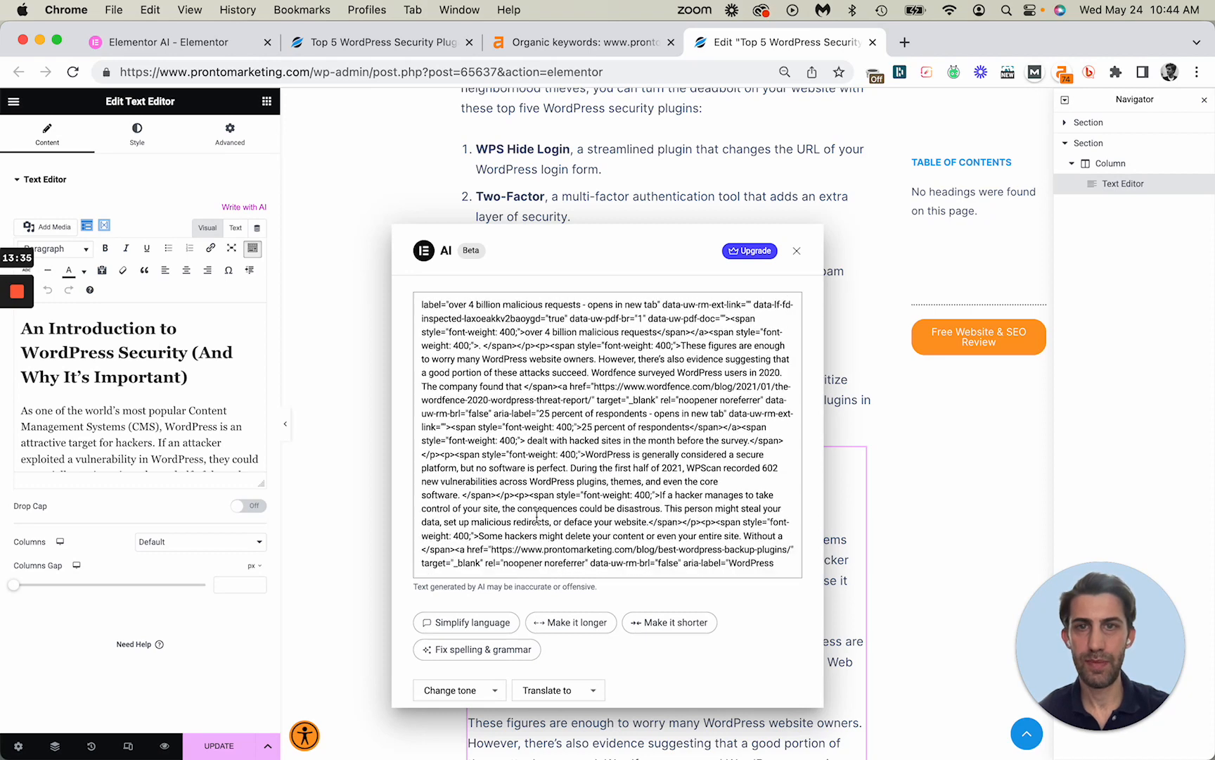
scroll(537, 517, down, 2)
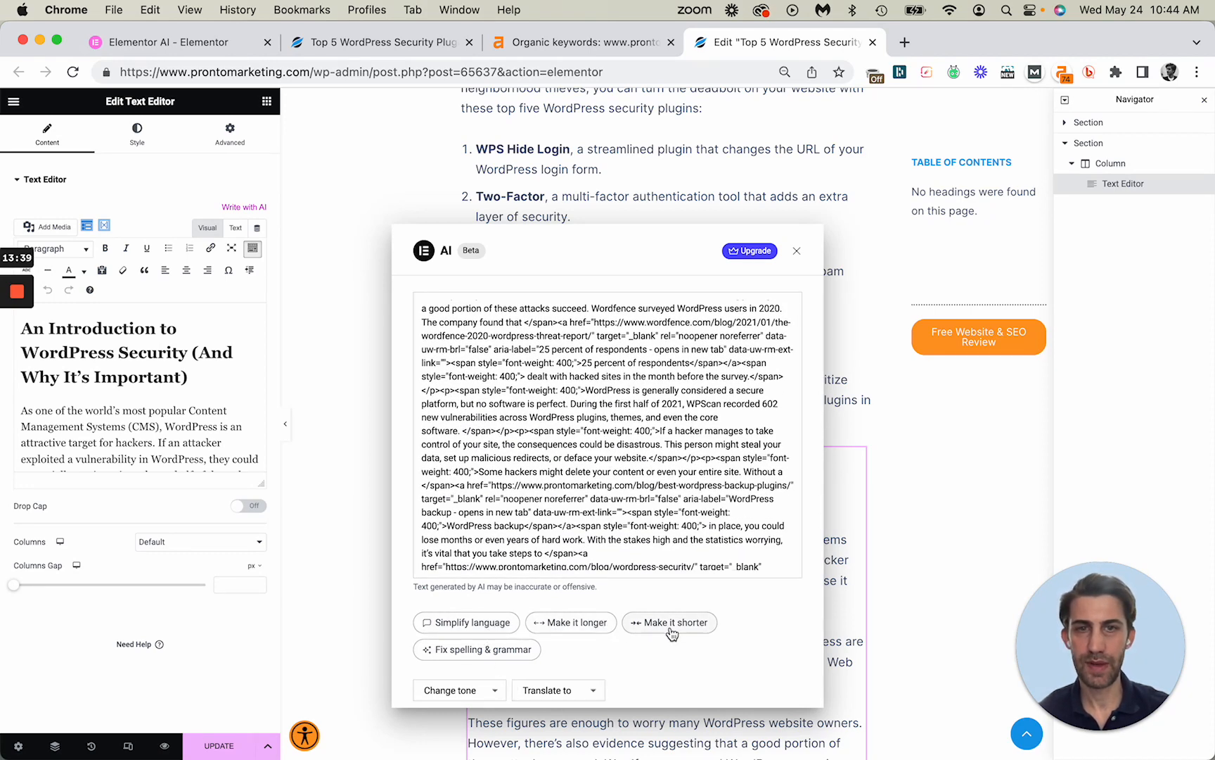
scroll(423, 322, up, 5)
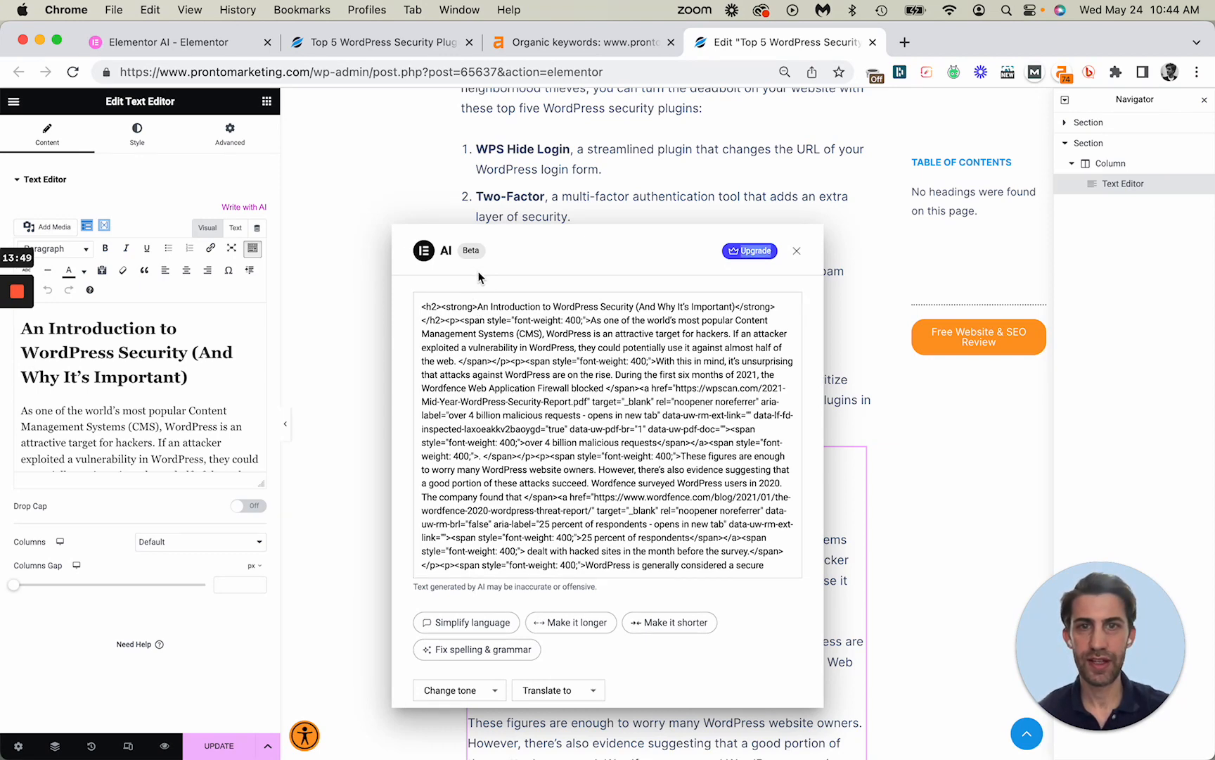
click(798, 253)
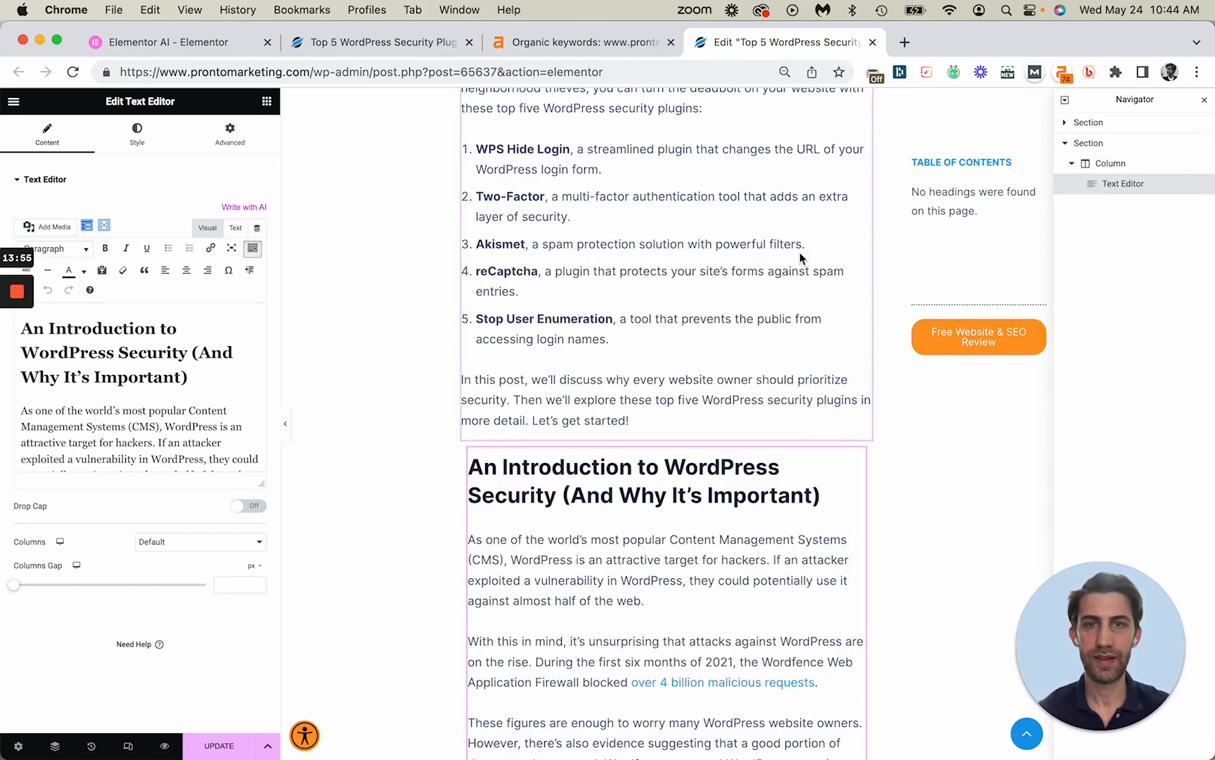
scroll(800, 258, up, 10)
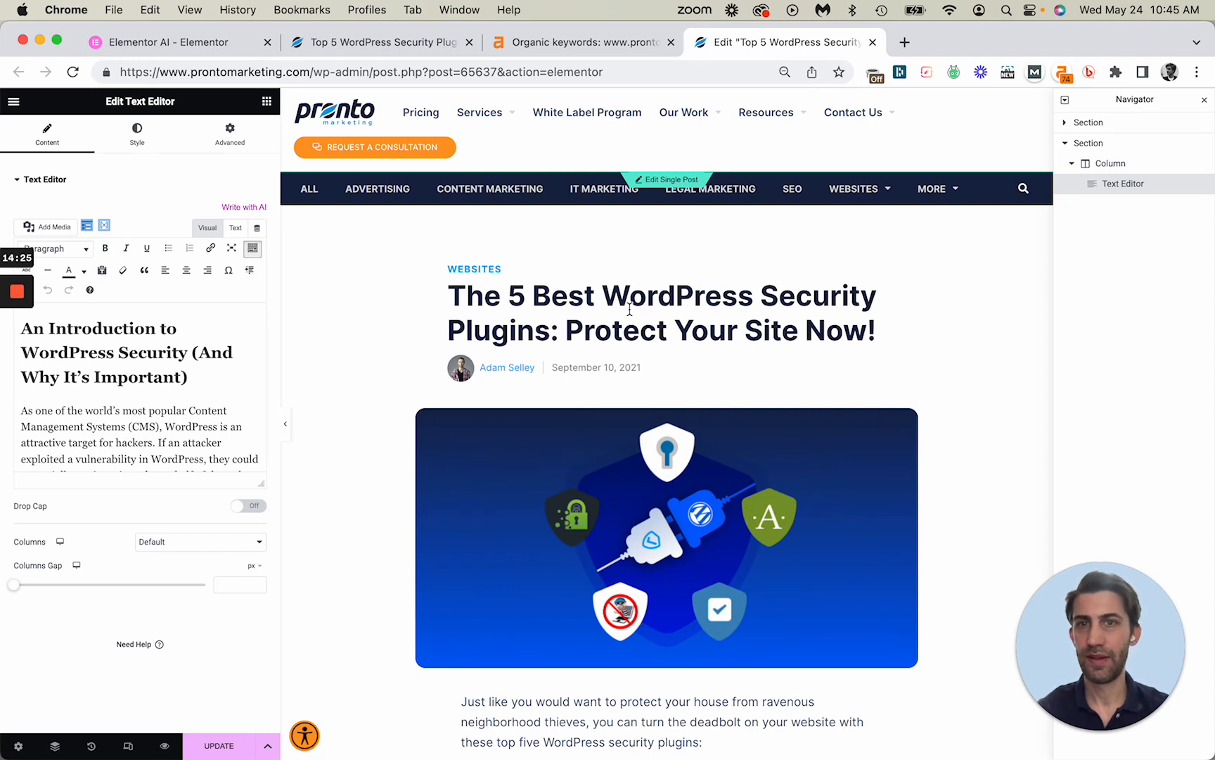
mouse_move(15, 291)
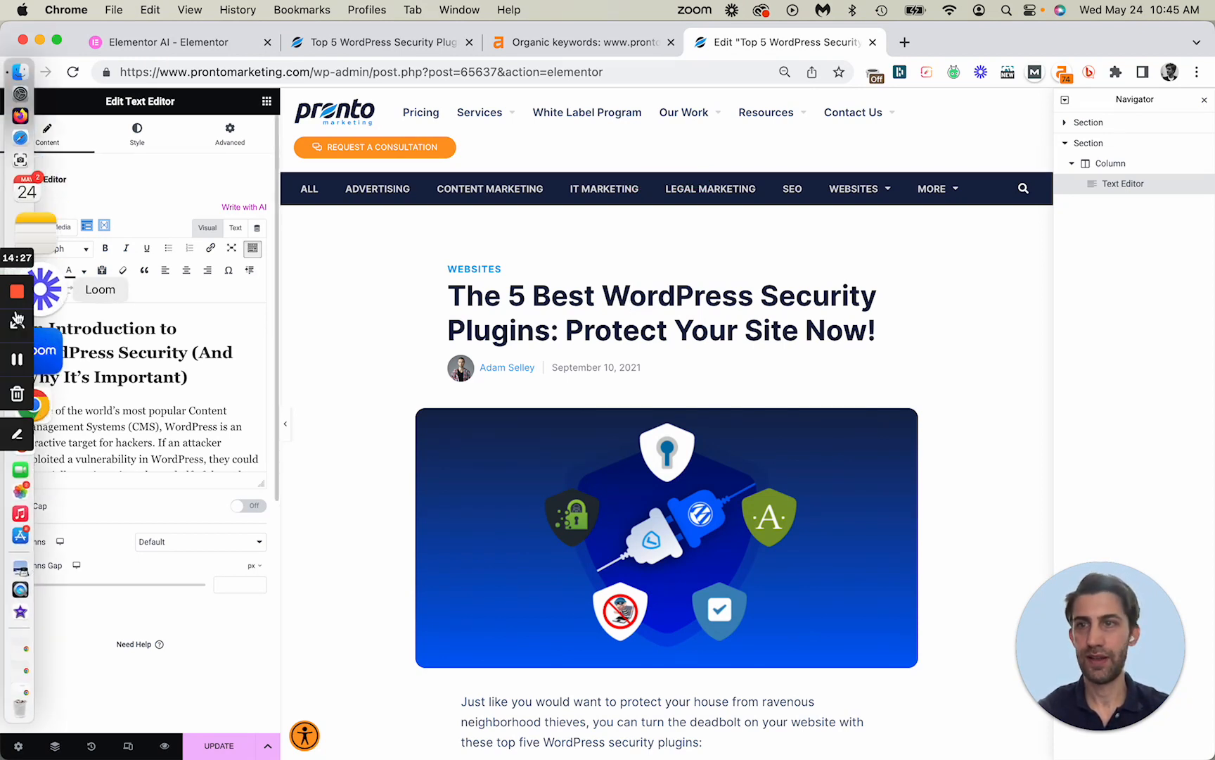